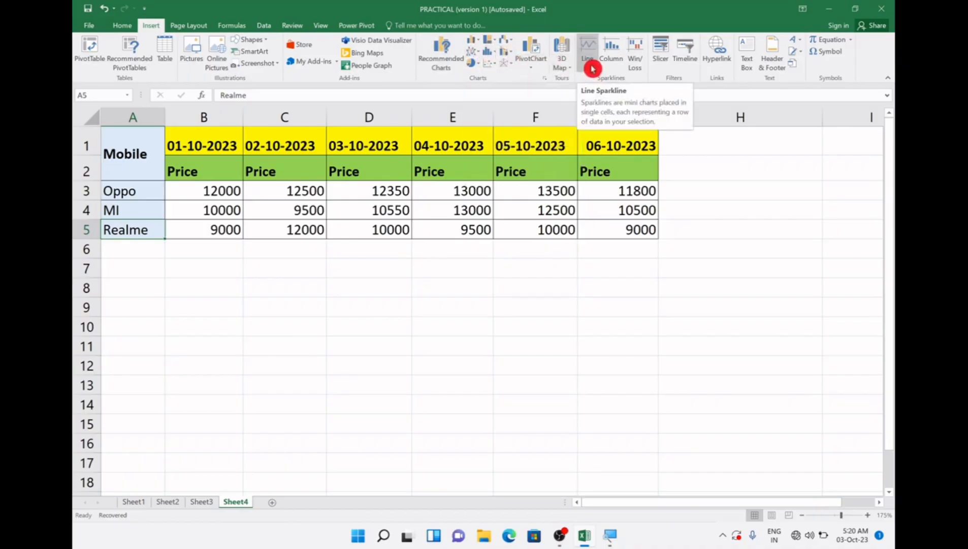
click(713, 164)
click(724, 216)
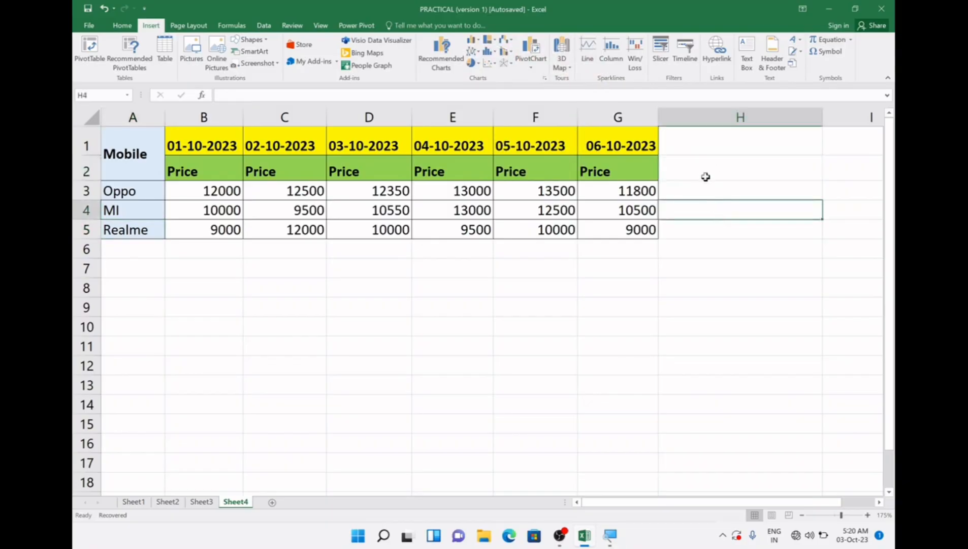
click(707, 168)
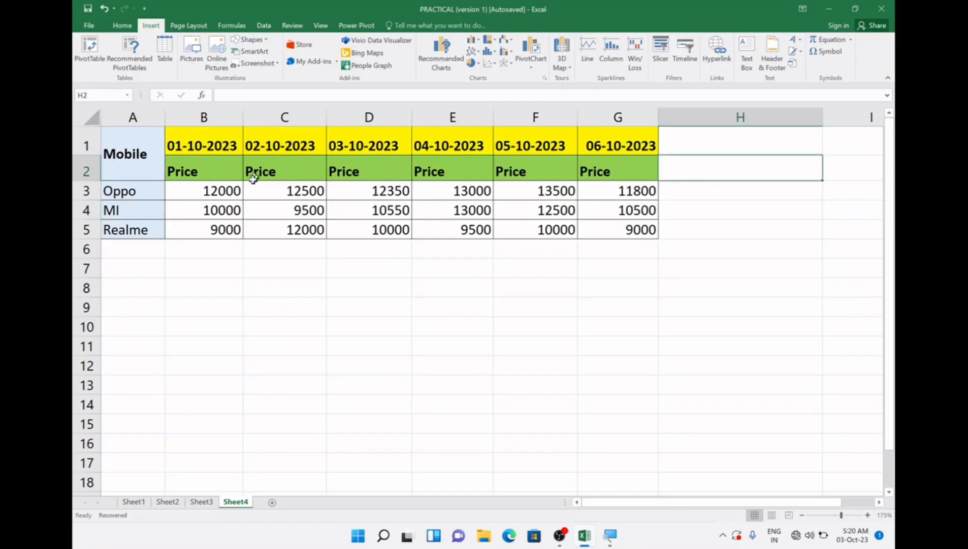
drag(208, 192, 382, 186)
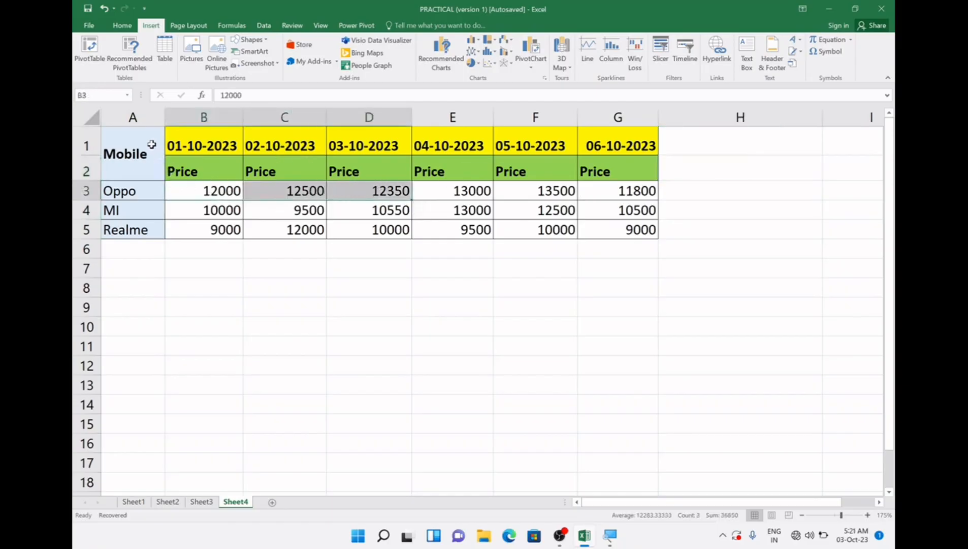
drag(151, 144, 606, 226)
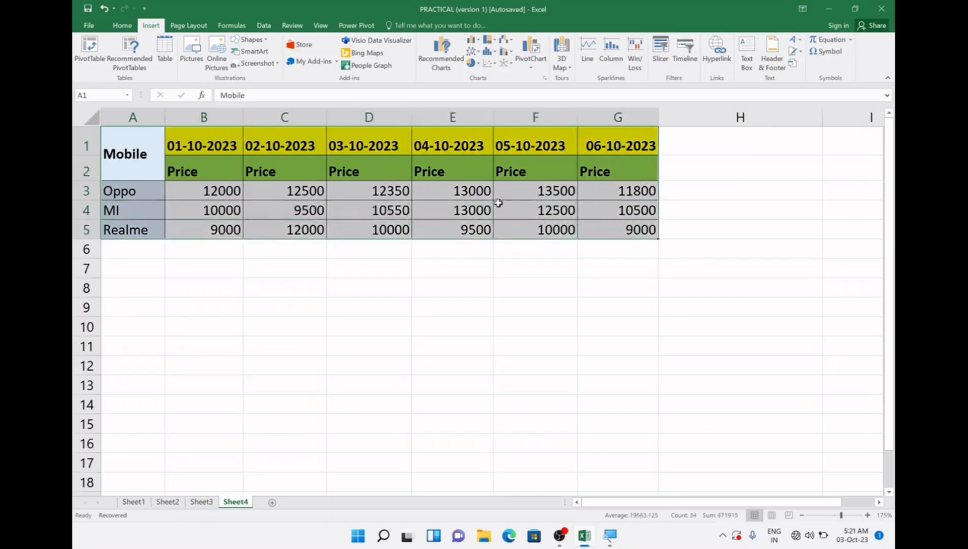
click(611, 64)
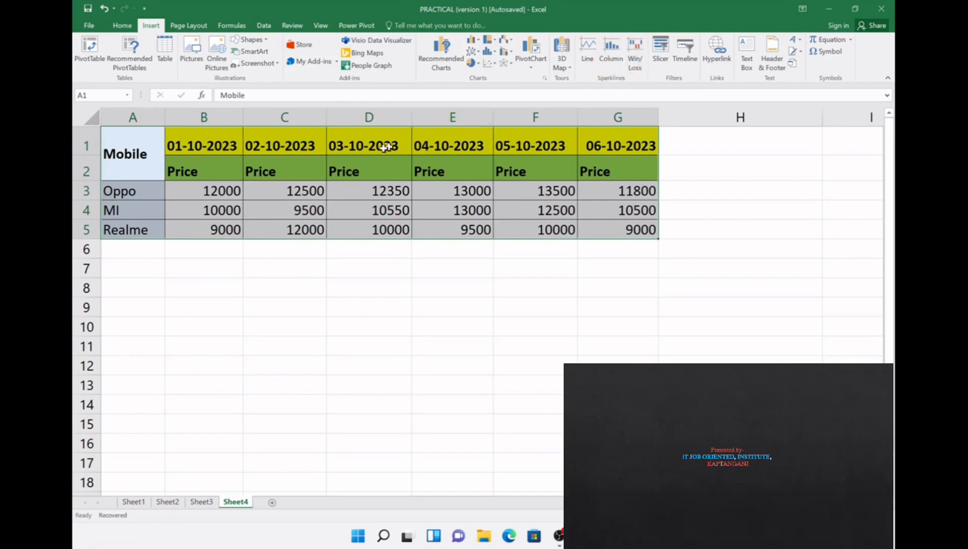
- Examine the mobile brands and their daily prices across the dated columns of the table
drag(138, 155, 142, 226)
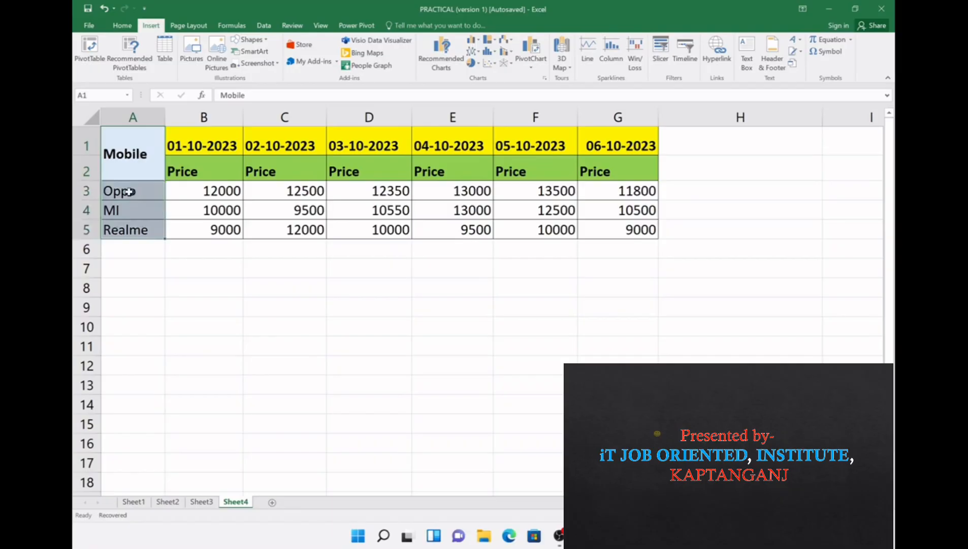
click(129, 191)
click(130, 210)
click(127, 228)
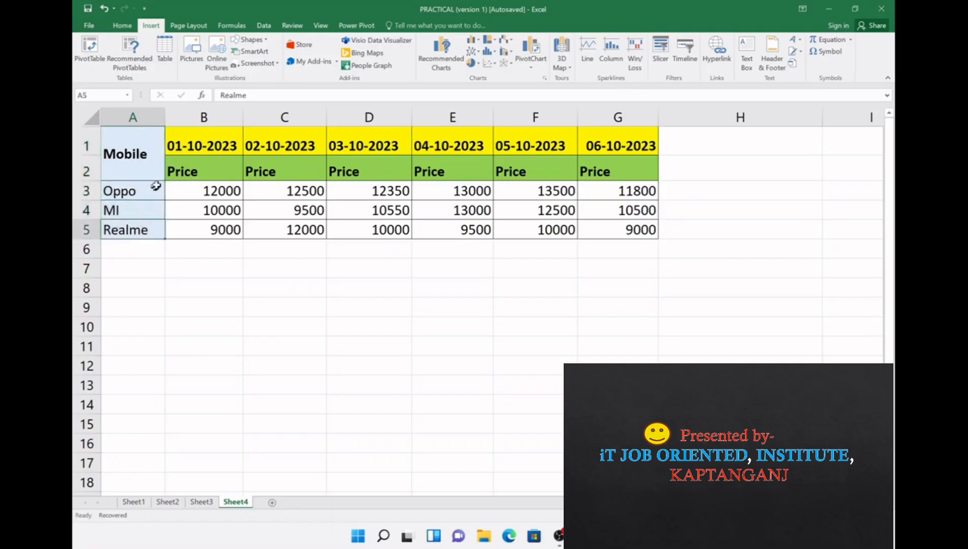
click(157, 189)
click(203, 150)
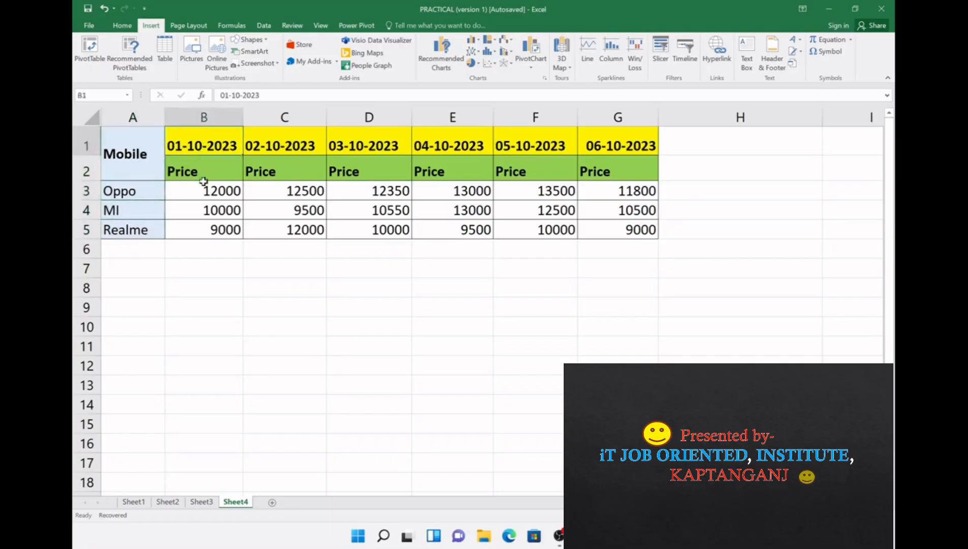
click(202, 189)
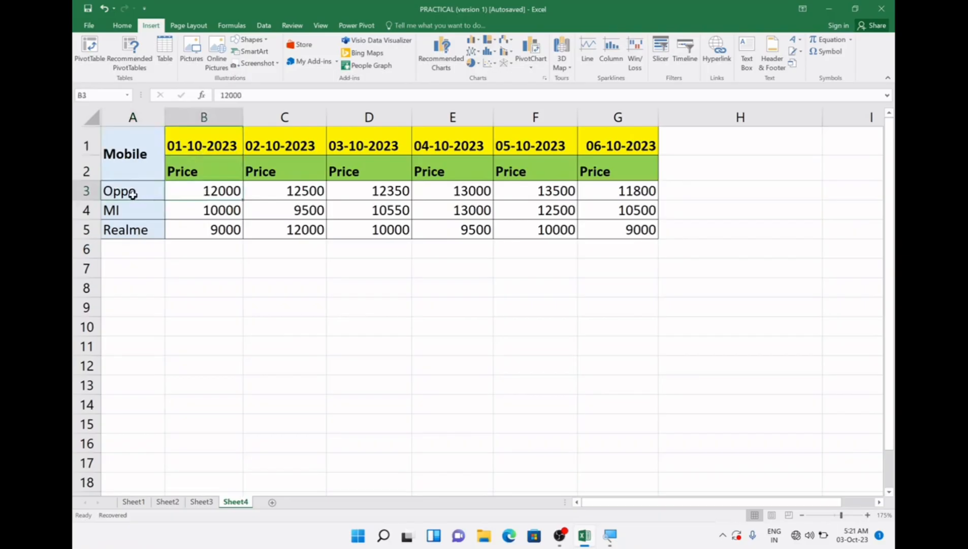
drag(133, 194, 185, 188)
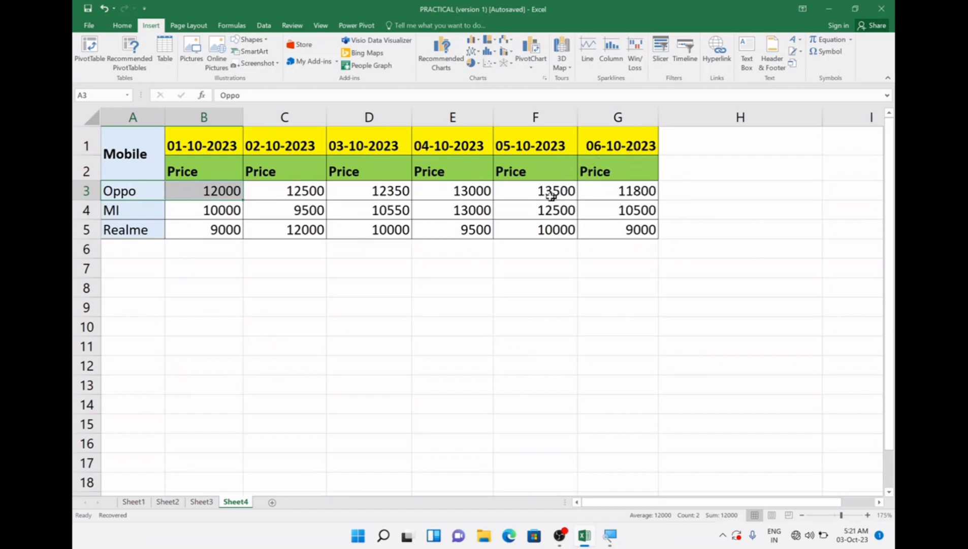
click(251, 191)
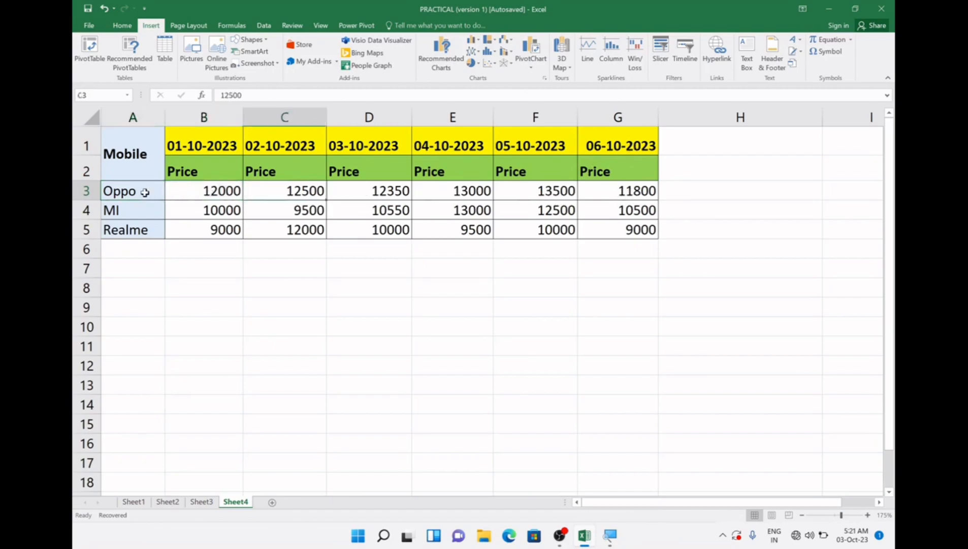
click(145, 192)
click(141, 208)
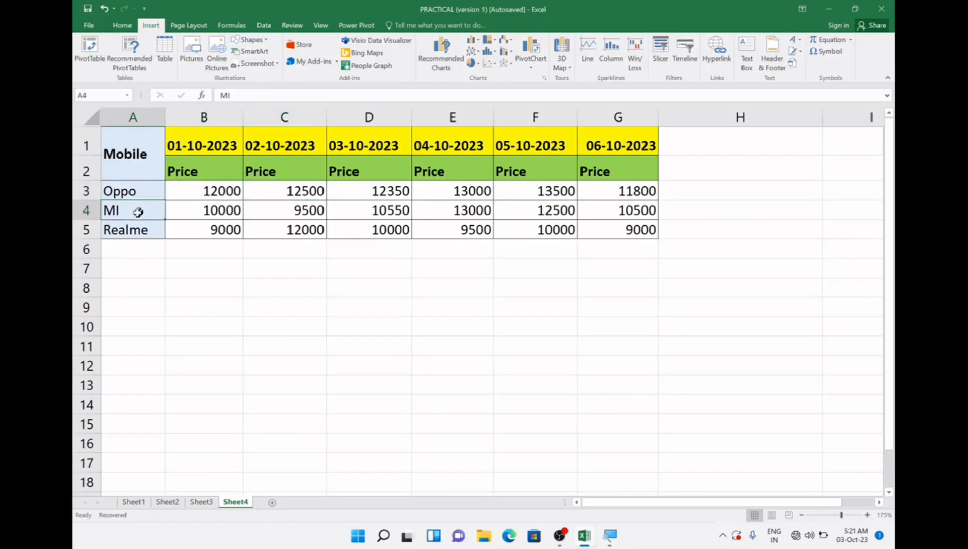
click(137, 231)
click(203, 213)
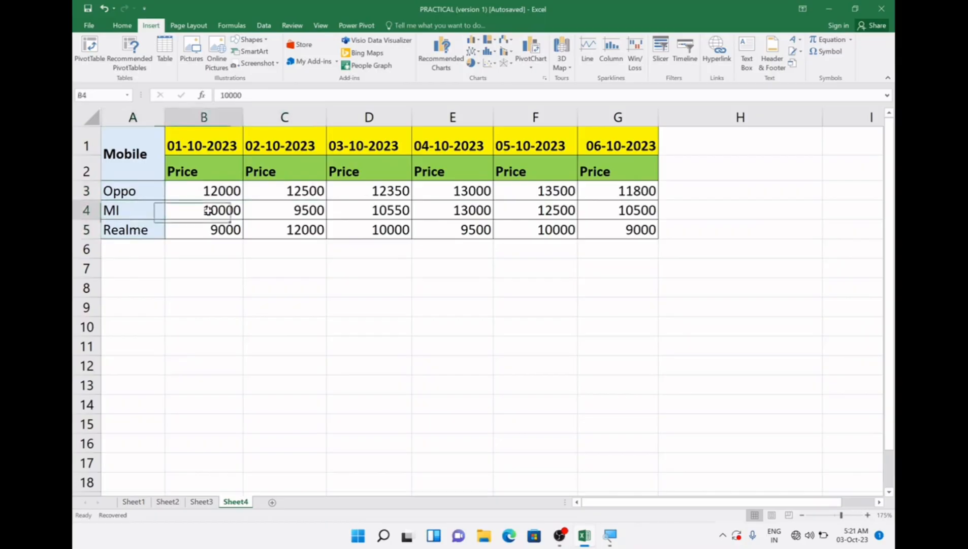
click(297, 216)
click(373, 209)
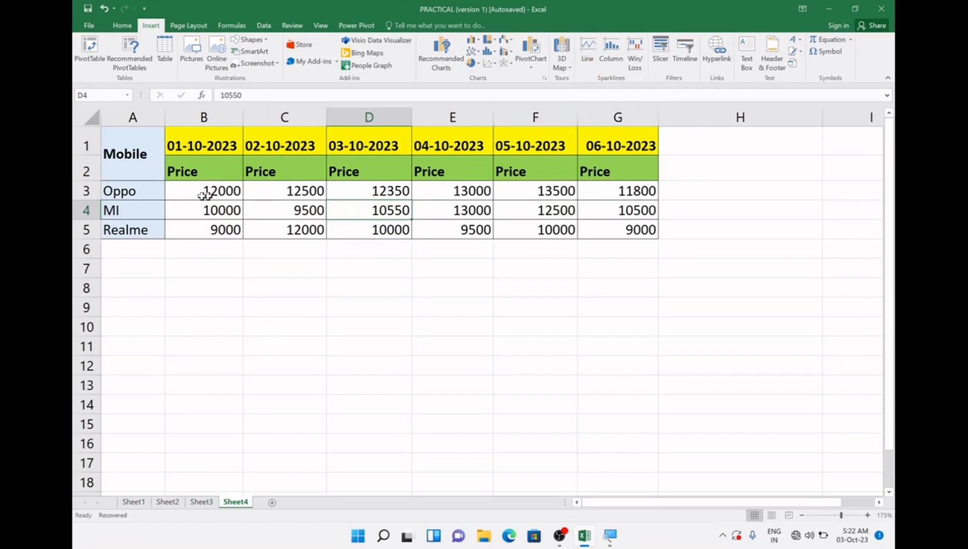
- Make column H slightly wider beside the Oppo price row, with cell H3 selected
drag(127, 192, 650, 192)
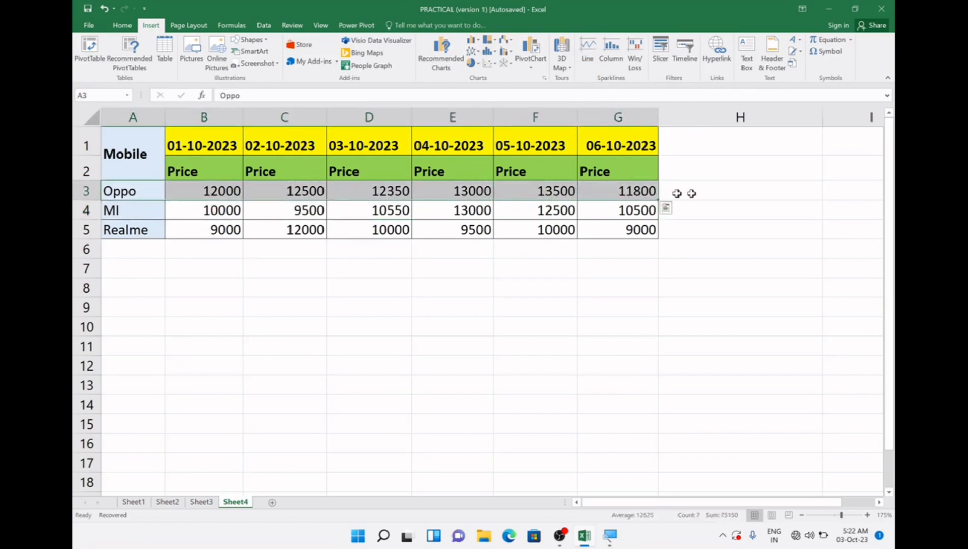
click(740, 191)
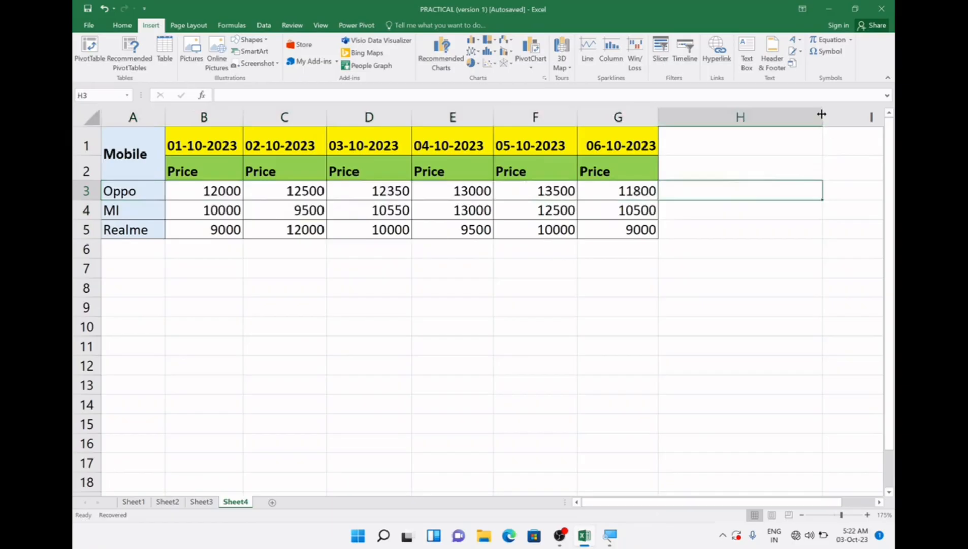
drag(822, 115, 850, 123)
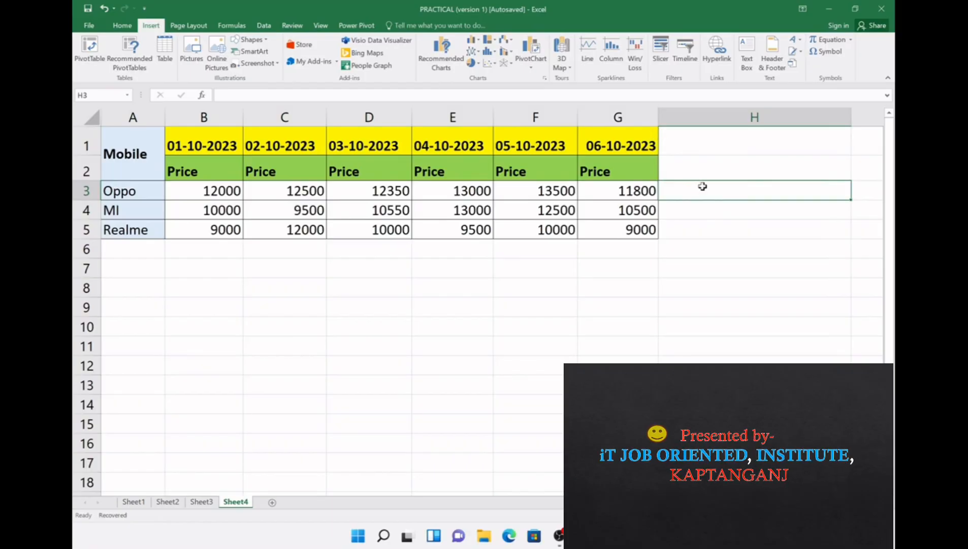
- Insert a line sparkline in cell H3 using the Oppo prices in B3:G3 as the data range
click(591, 61)
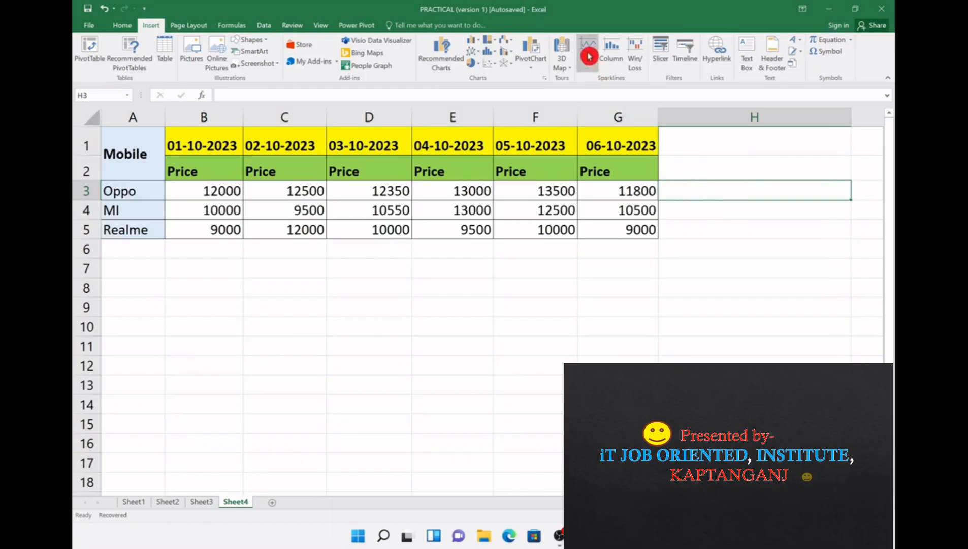
click(588, 56)
drag(388, 213, 453, 282)
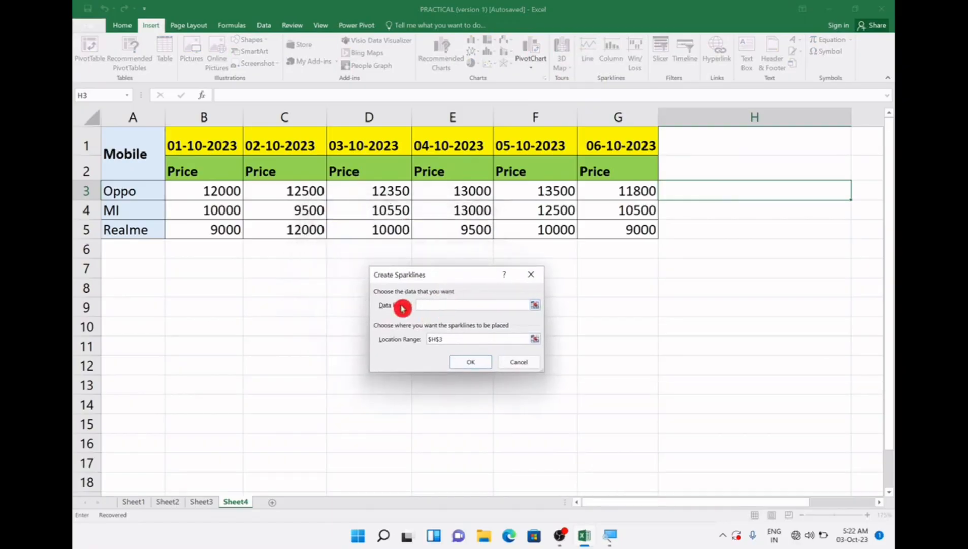
click(427, 307)
drag(192, 190, 605, 198)
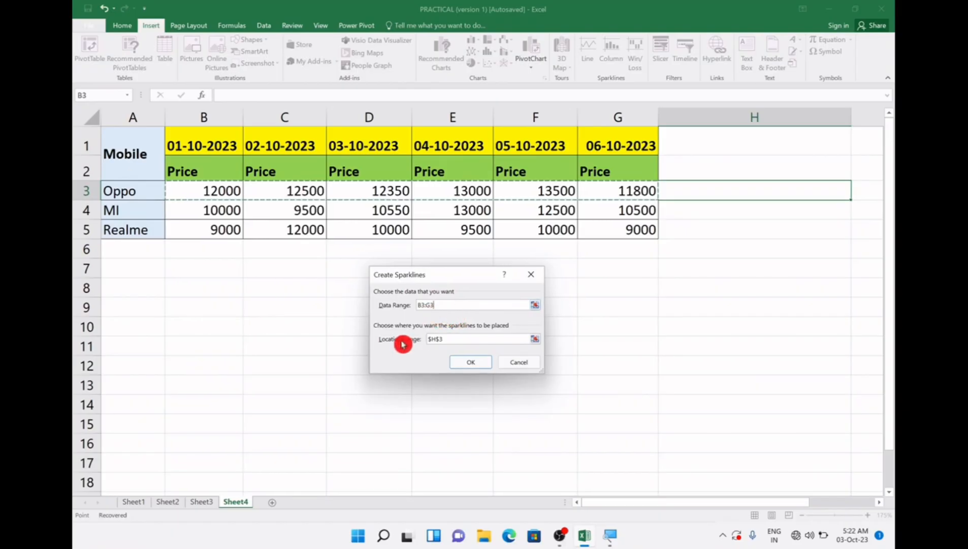
click(443, 339)
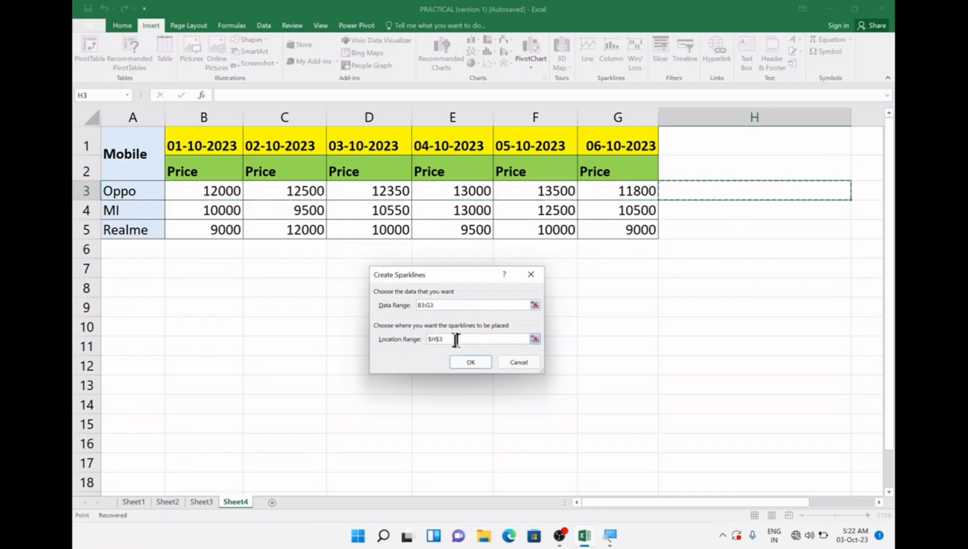
click(465, 362)
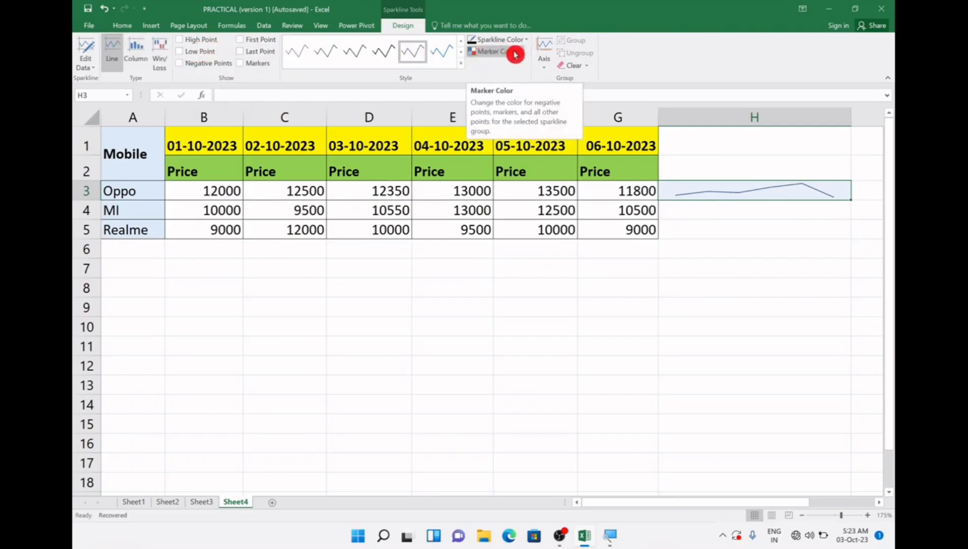
- Format the Oppo sparkline in H3 with a dark blue line, 3 pt weight and visible markers
click(529, 42)
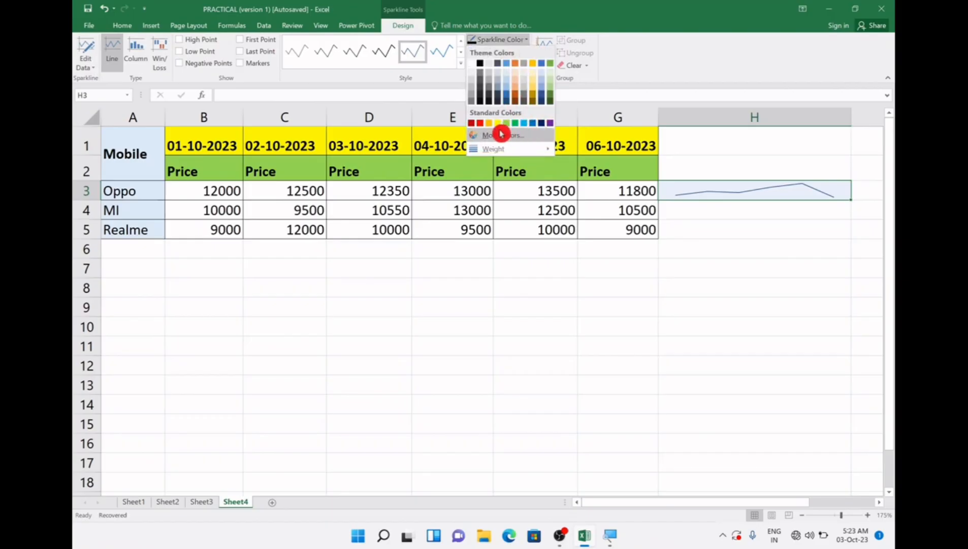
click(541, 123)
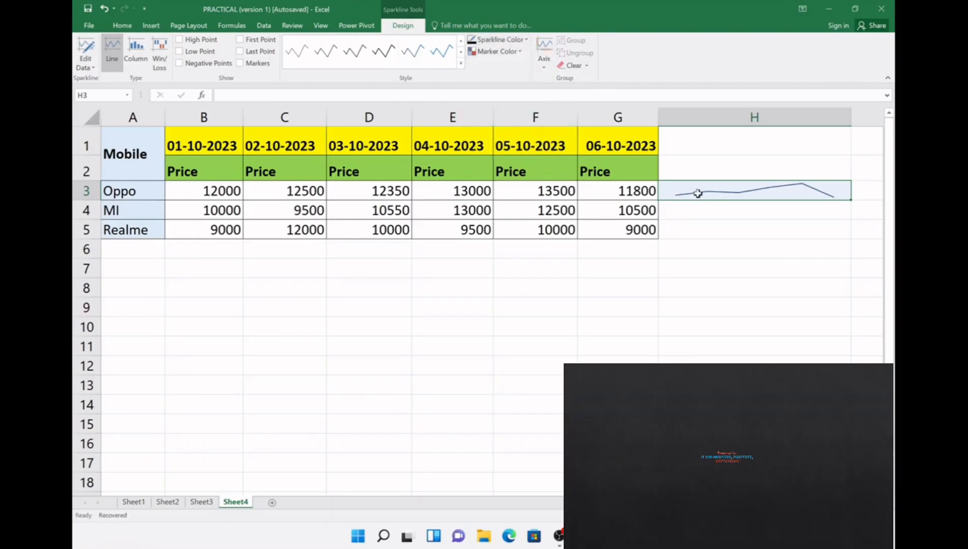
click(526, 40)
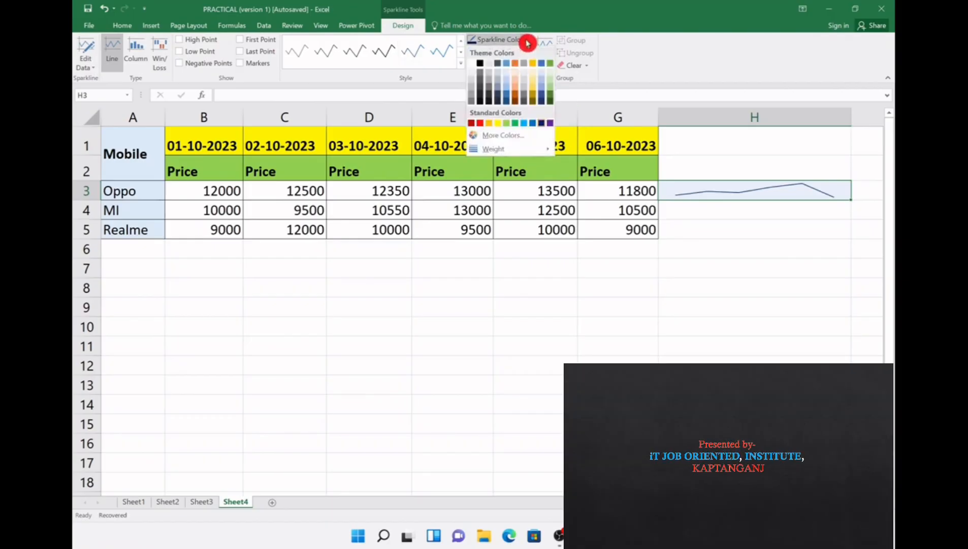
mouse_move(501, 150)
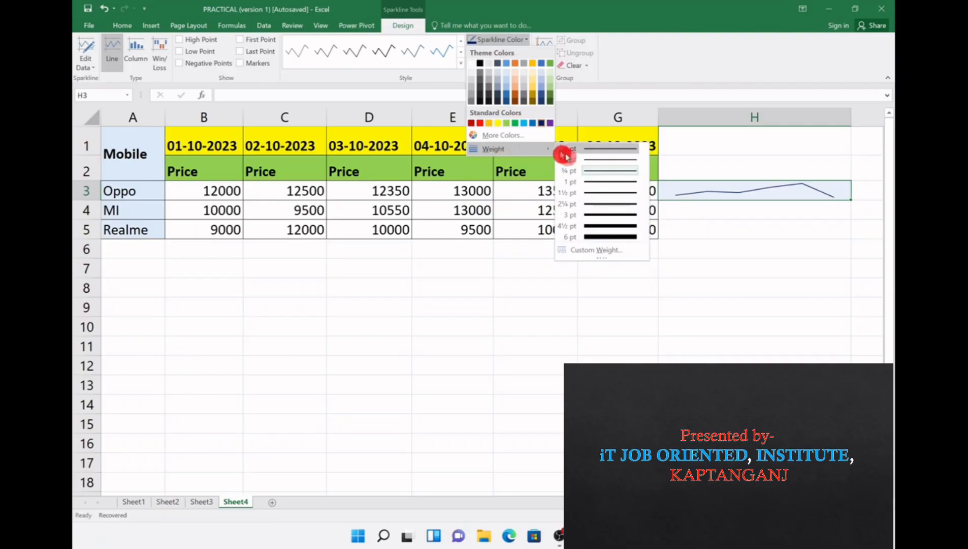
click(610, 215)
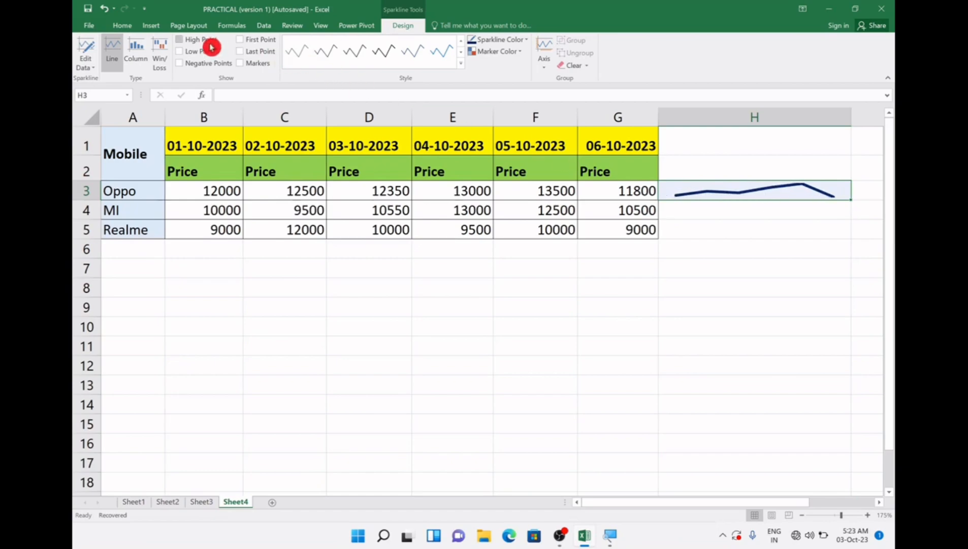
click(244, 65)
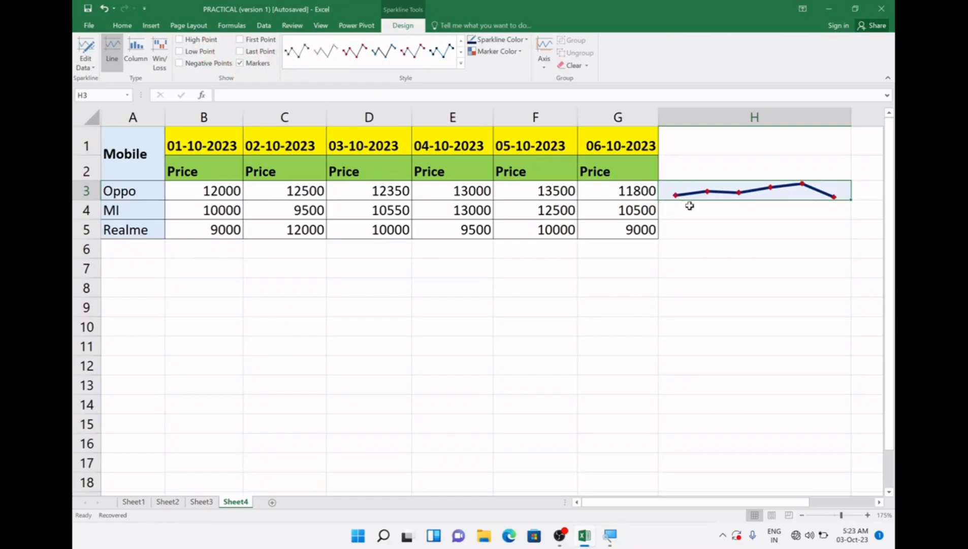
- Compare the Oppo sparkline's points with the daily prices and review the MI and Realme price rows
ctrl+scroll(687, 220, up, 3)
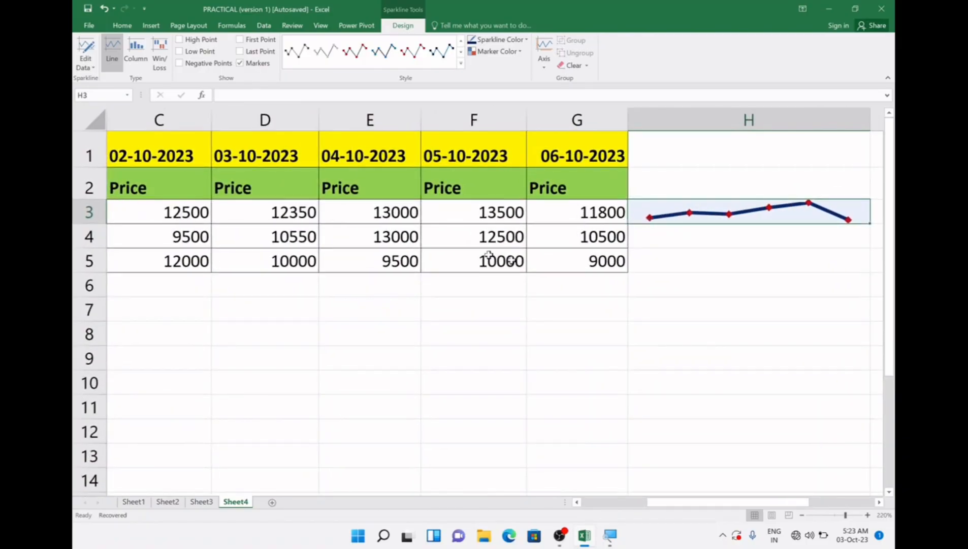
drag(663, 504, 631, 502)
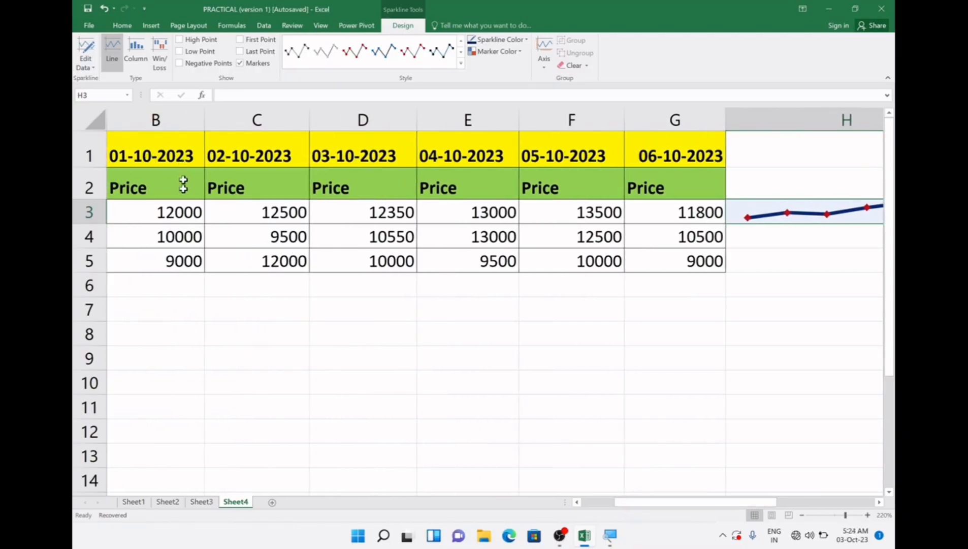
click(679, 516)
drag(687, 500, 688, 501)
scroll(685, 451, down, 1)
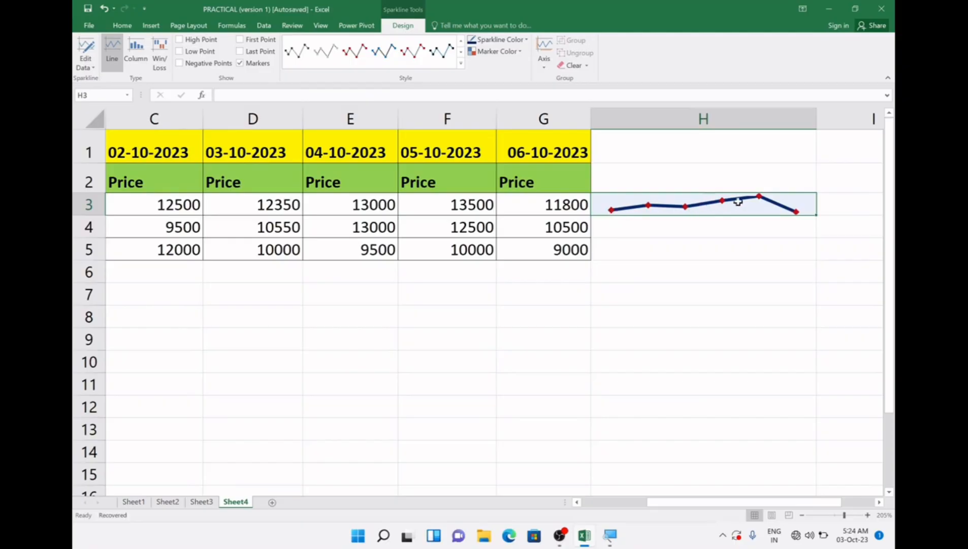
drag(700, 503, 633, 484)
click(220, 223)
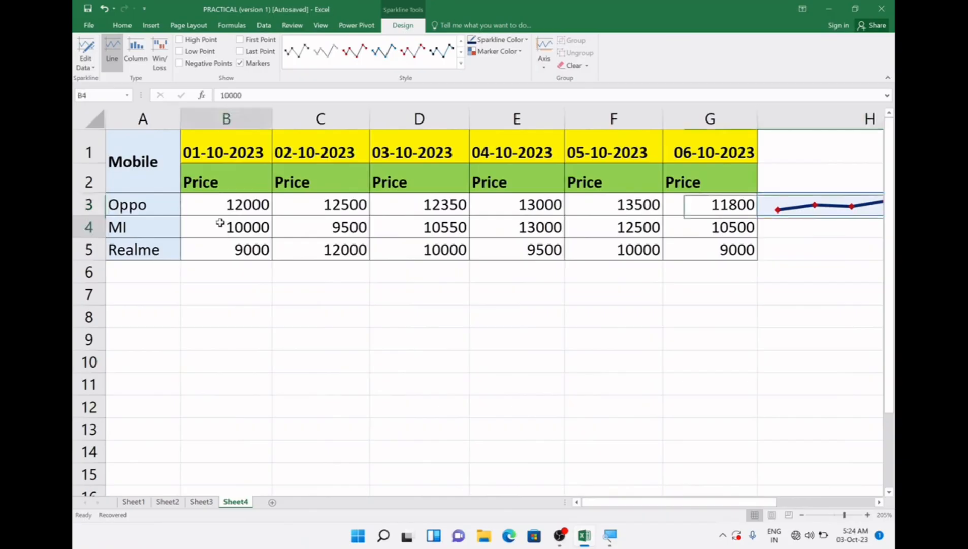
drag(220, 223, 324, 224)
click(254, 249)
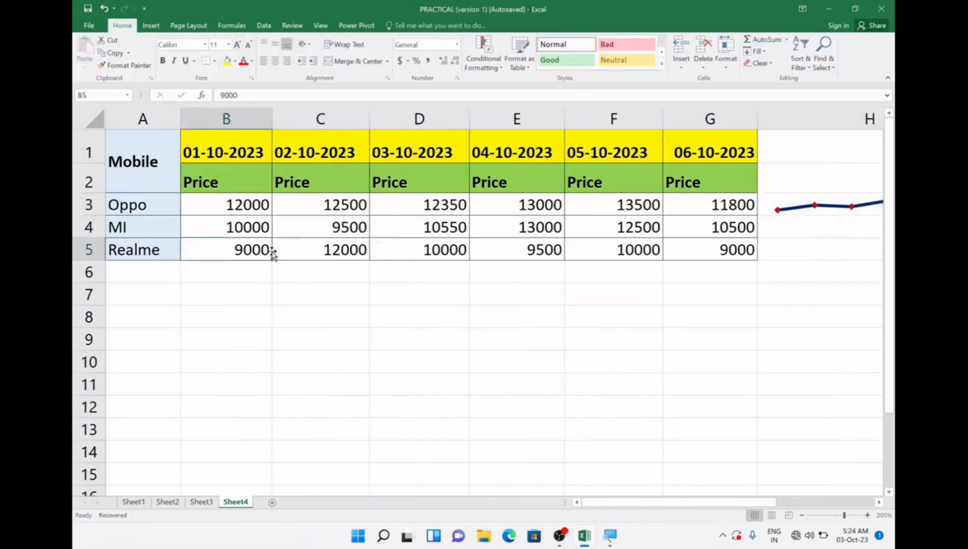
click(635, 503)
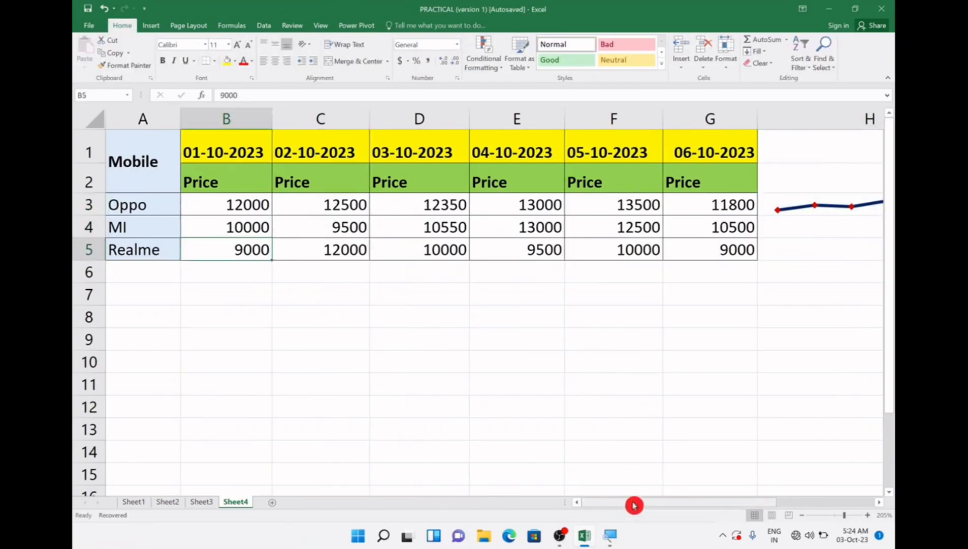
drag(634, 505, 686, 504)
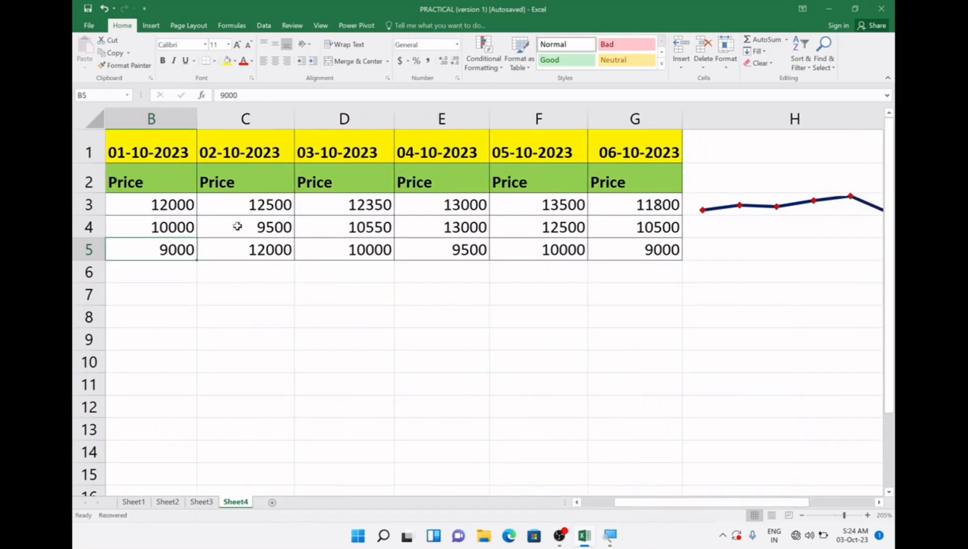
- Fill the Oppo line sparkline in H3 down through H5 to cover the MI and Realme price rows
click(265, 228)
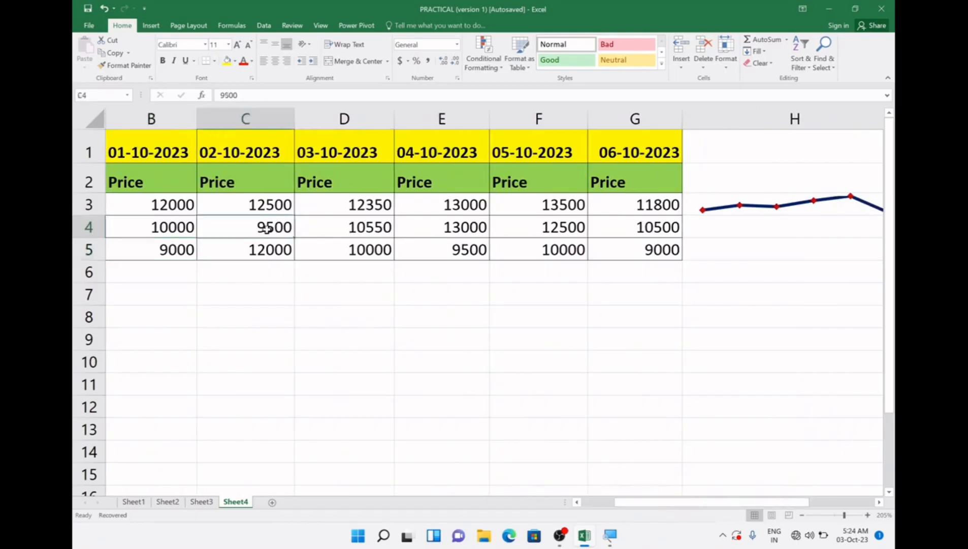
click(707, 517)
drag(707, 517, 740, 503)
click(781, 195)
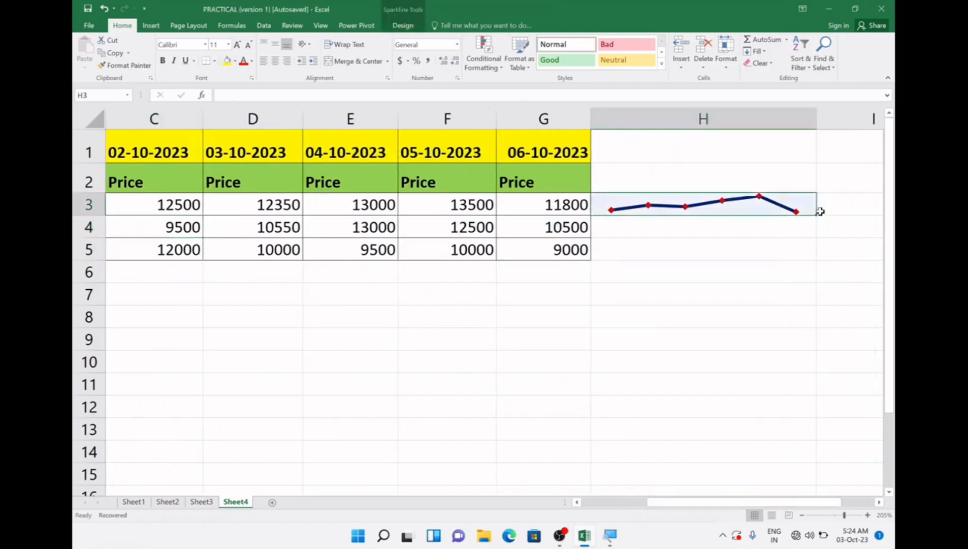
drag(816, 215, 819, 260)
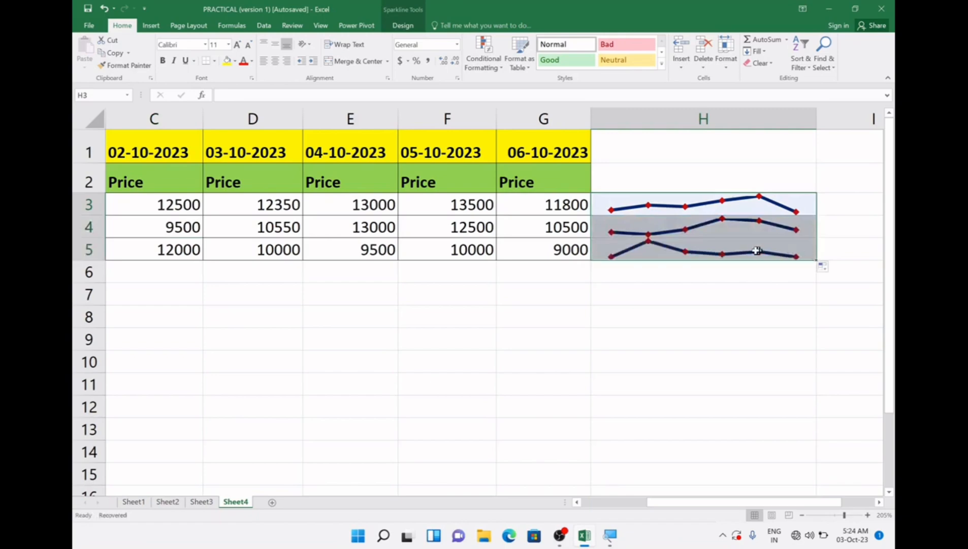
click(640, 255)
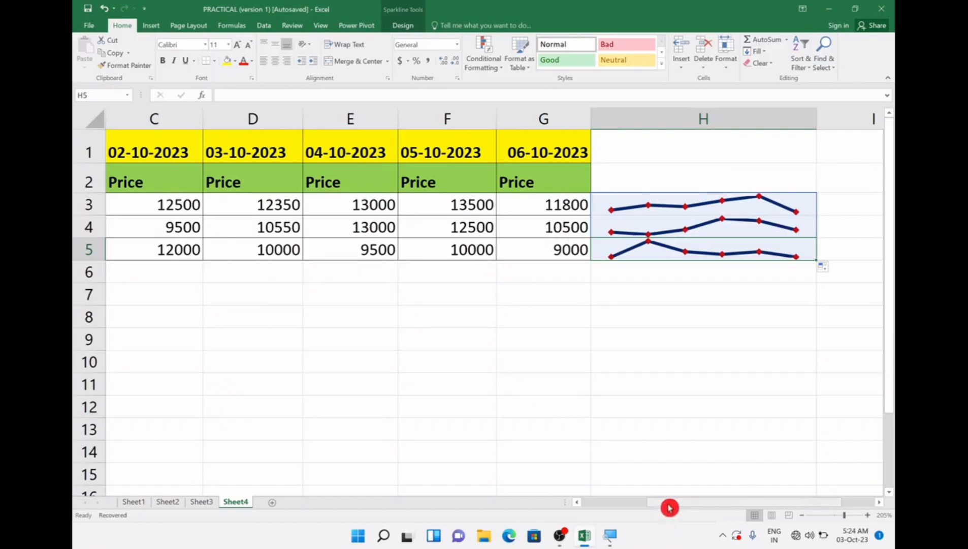
drag(669, 506, 641, 505)
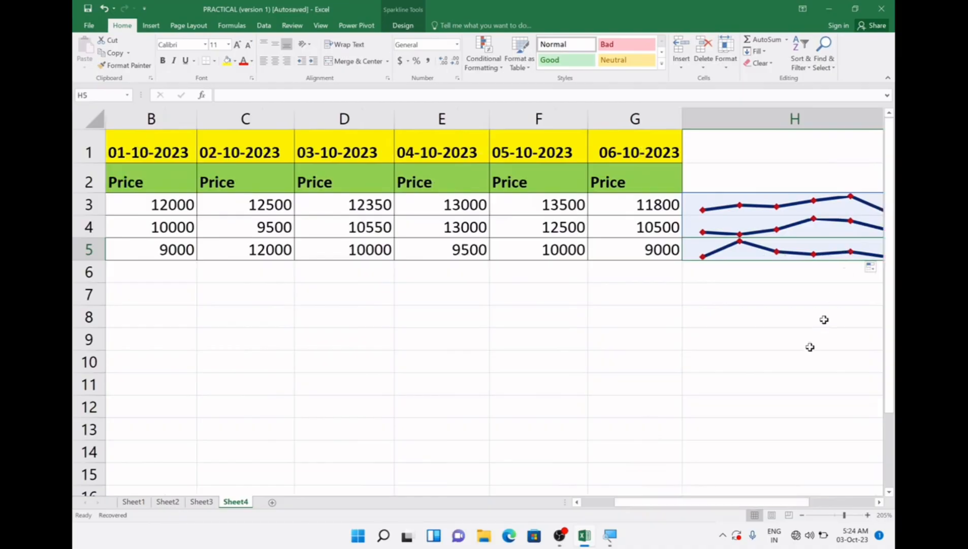
drag(760, 504, 792, 504)
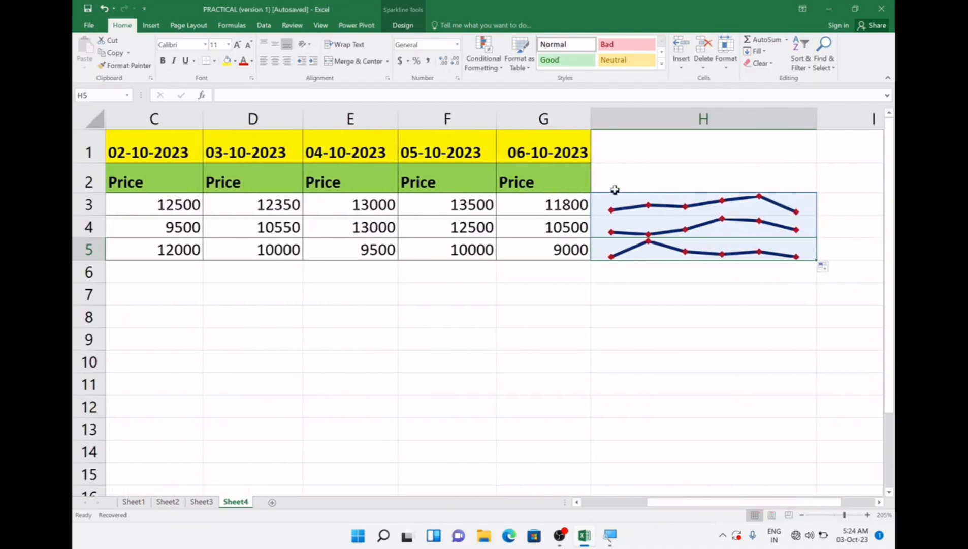
- Convert the sparkline group in H3:H5 from line to column sparklines
click(157, 25)
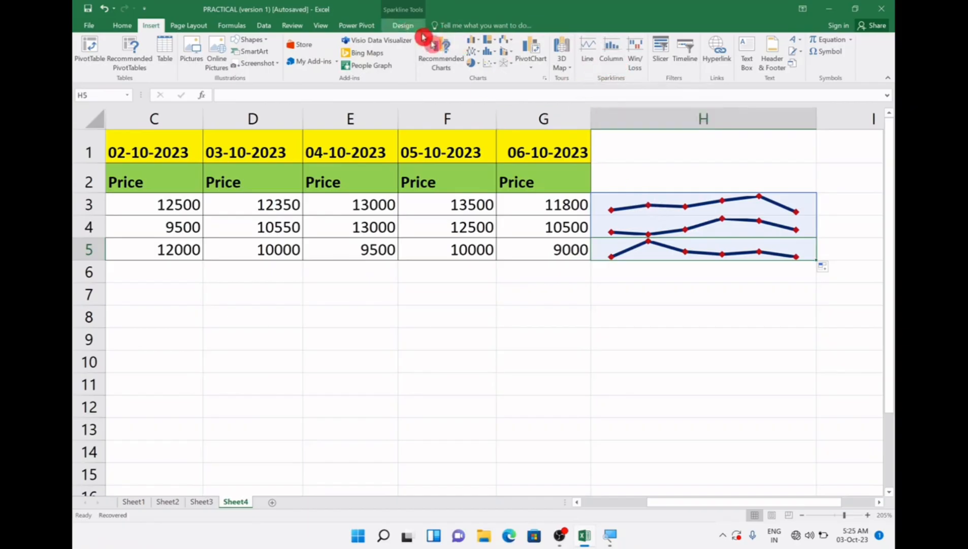
click(658, 207)
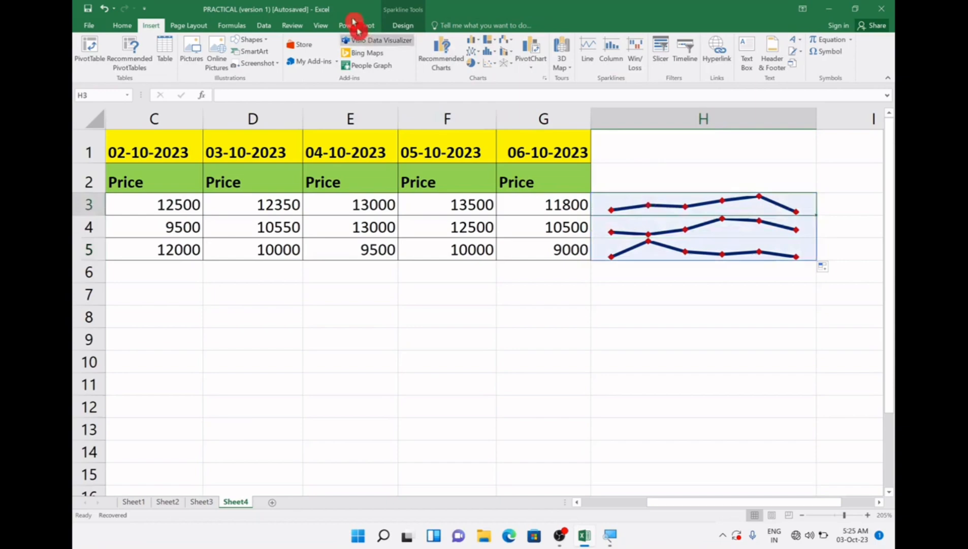
click(408, 25)
click(628, 303)
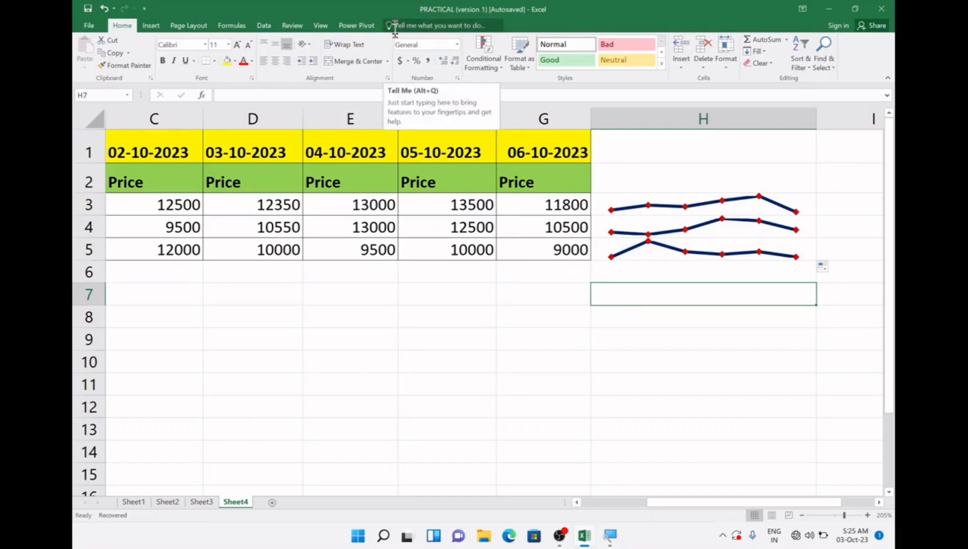
click(638, 203)
click(406, 26)
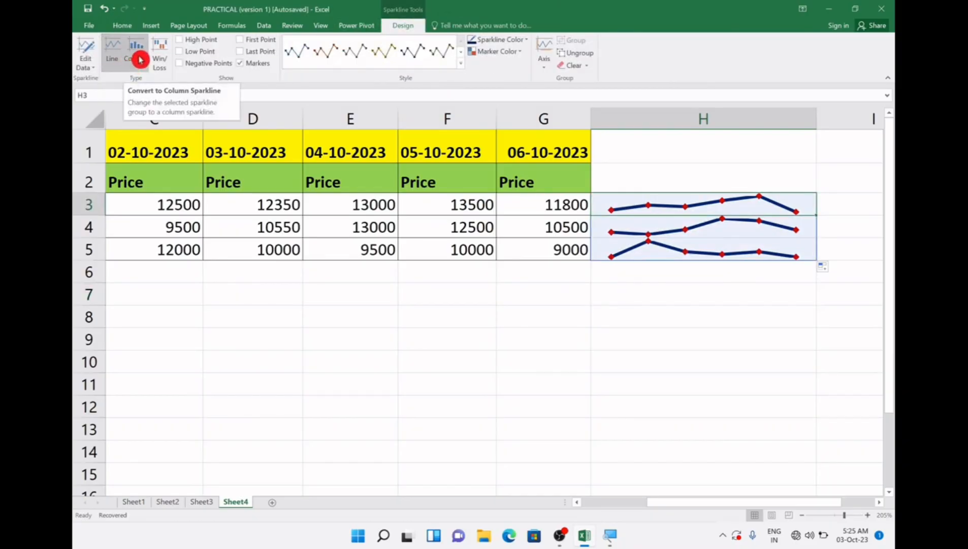
click(141, 59)
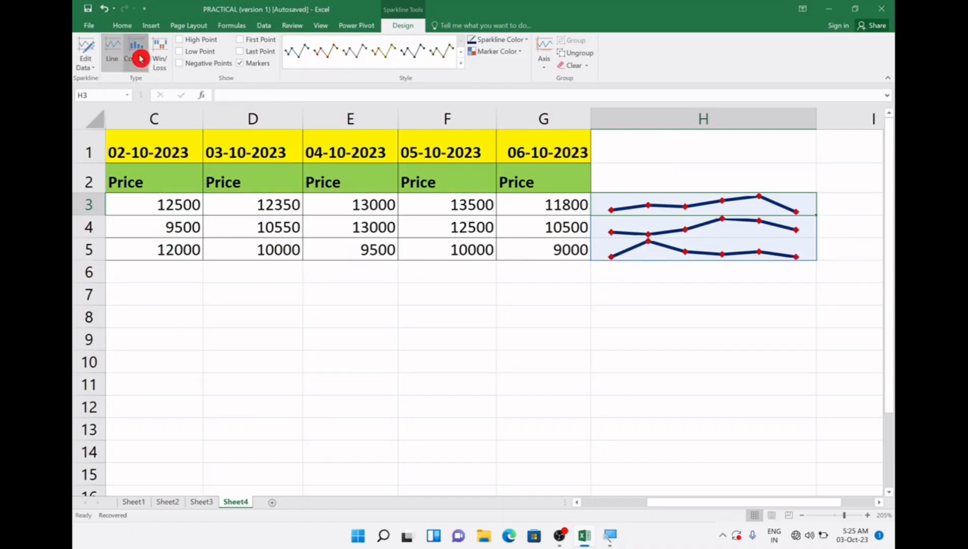
click(714, 228)
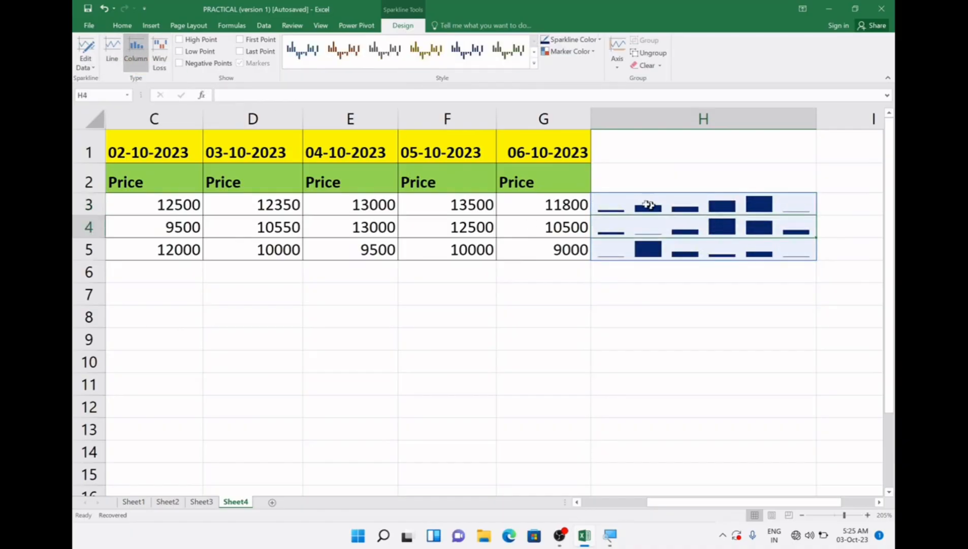
- Compare the column sparklines in H3:H5 with the daily Oppo, MI and Realme prices
click(617, 209)
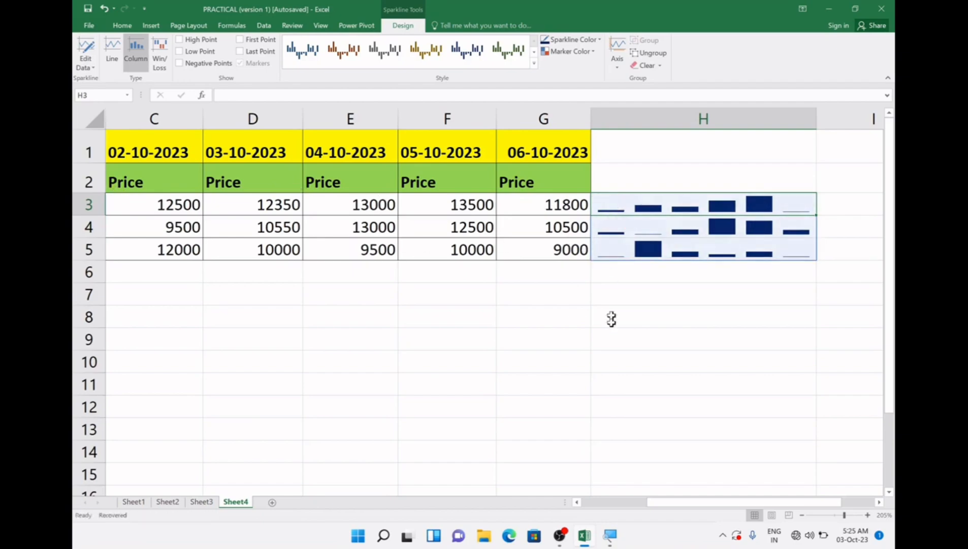
drag(671, 505, 647, 483)
scroll(627, 436, down, 1)
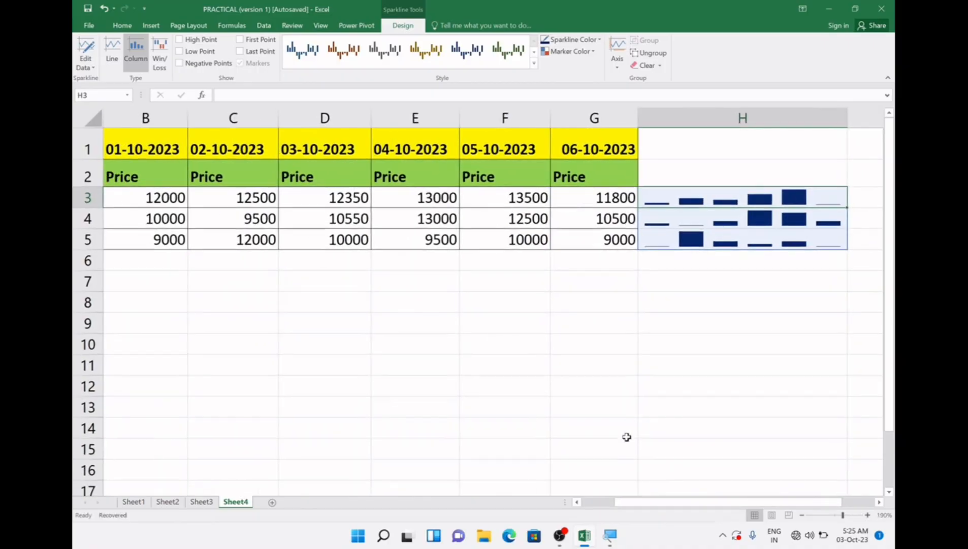
scroll(626, 437, down, 2)
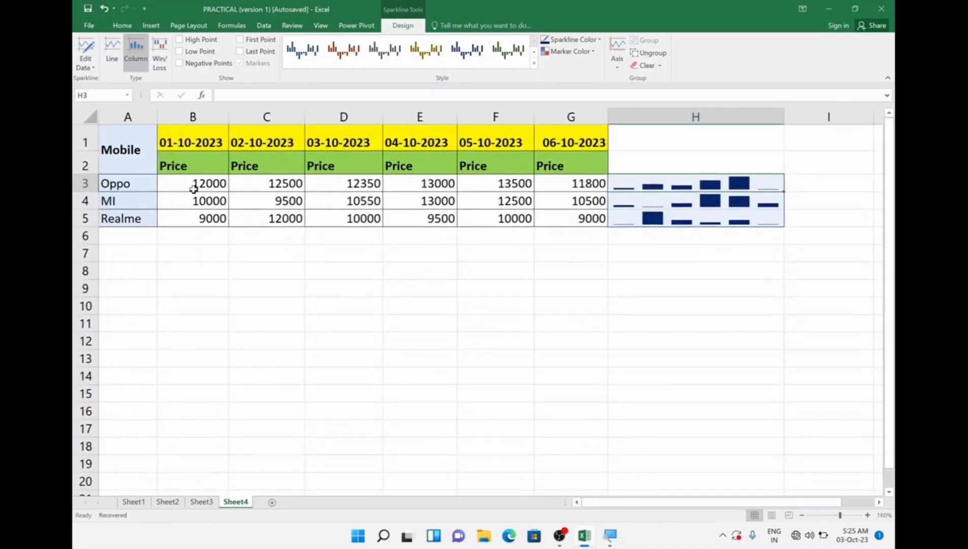
click(686, 203)
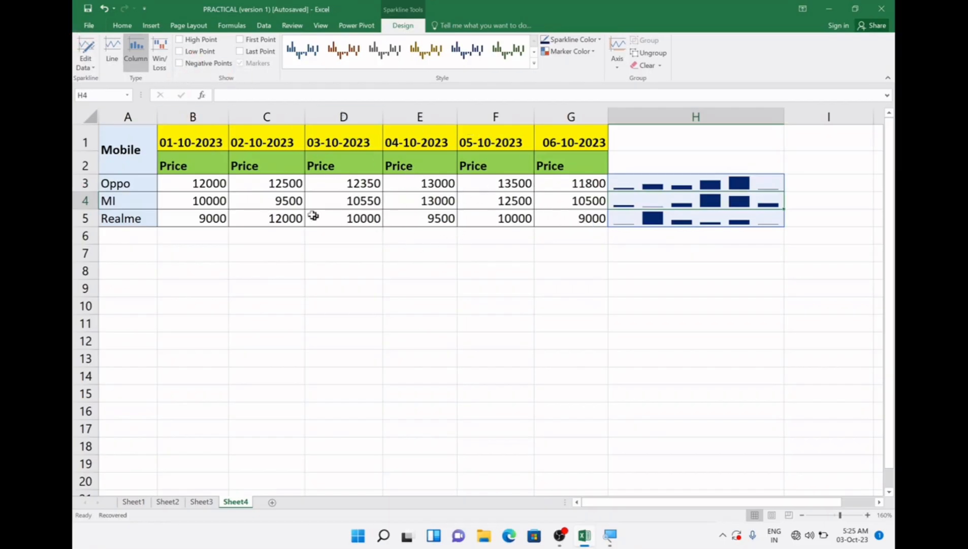
click(208, 218)
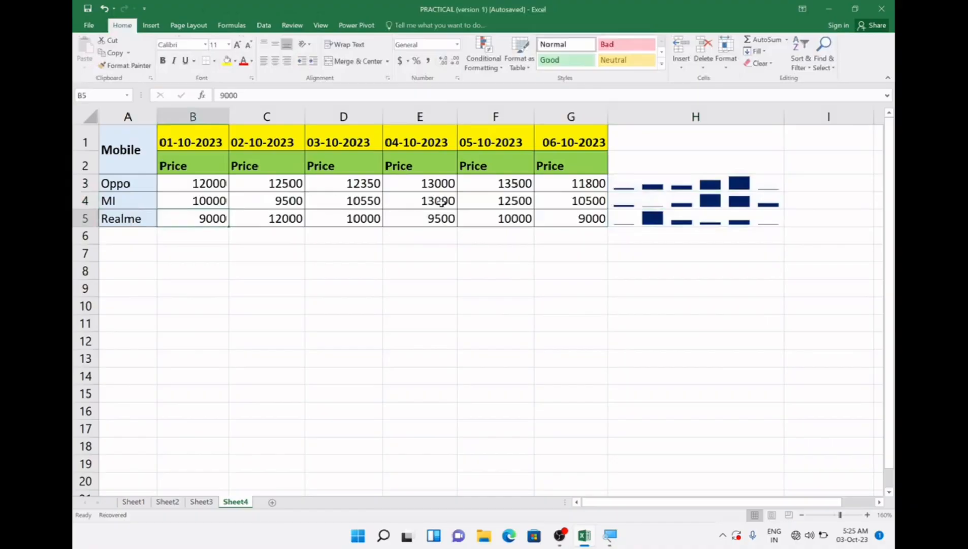
click(762, 188)
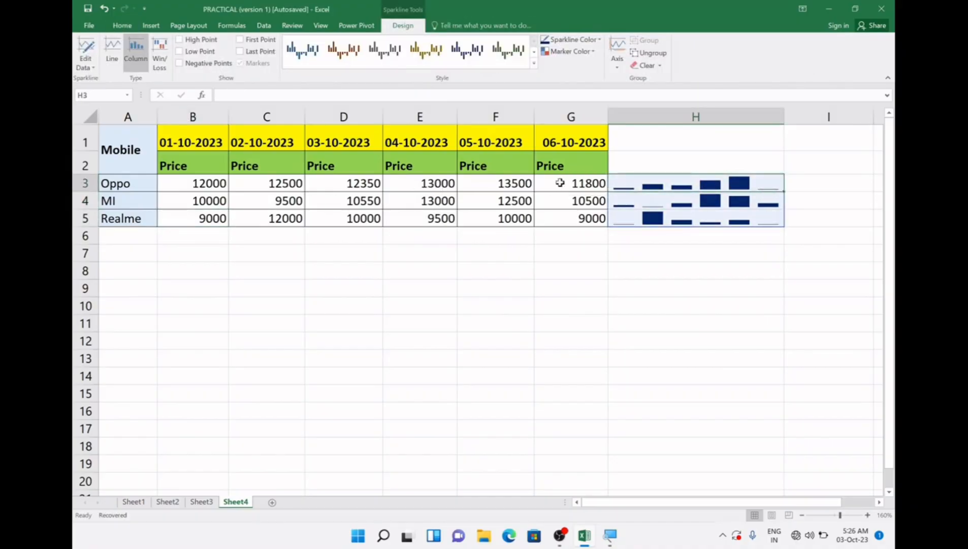
- Set the Oppo price for 06-10-2023 in G3 to 15000 and check its column in the H3 sparkline
click(580, 186)
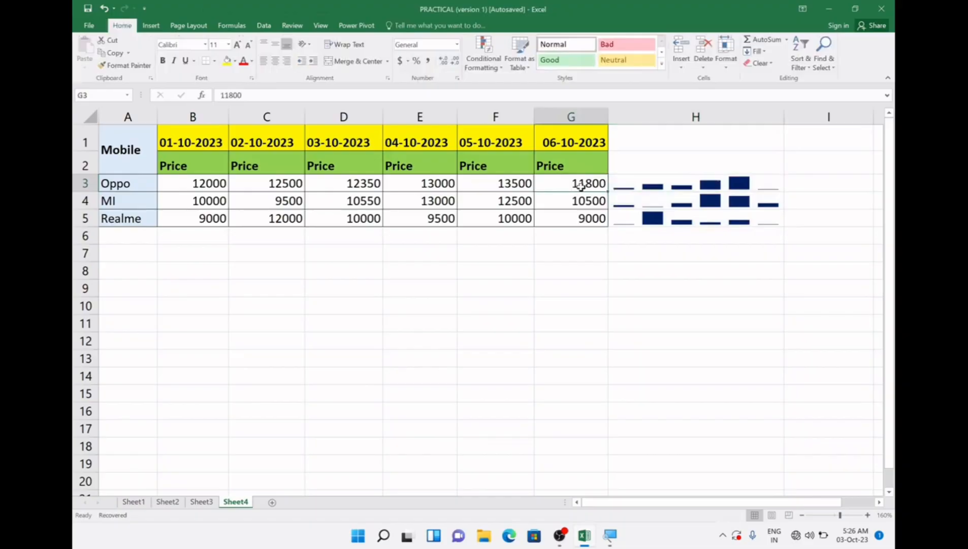
text(1)
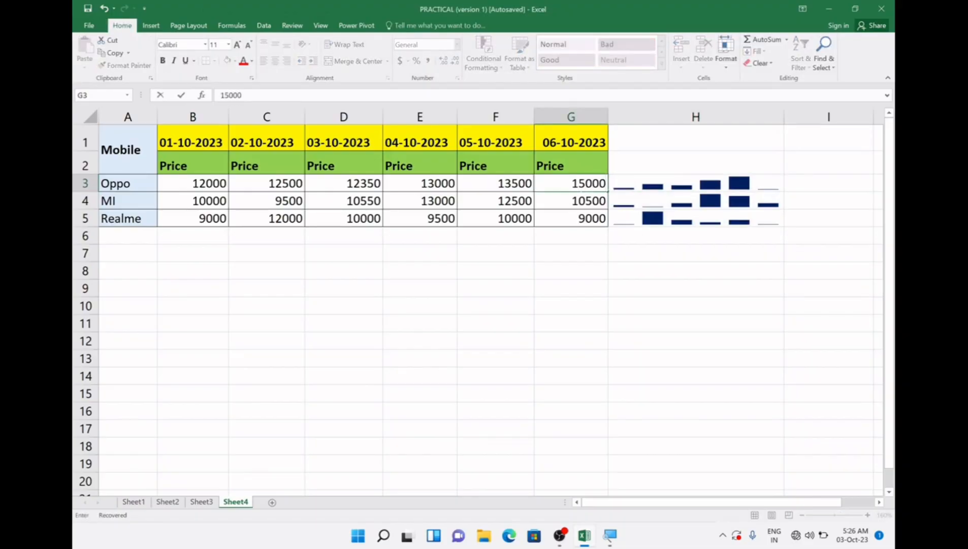
key(Return)
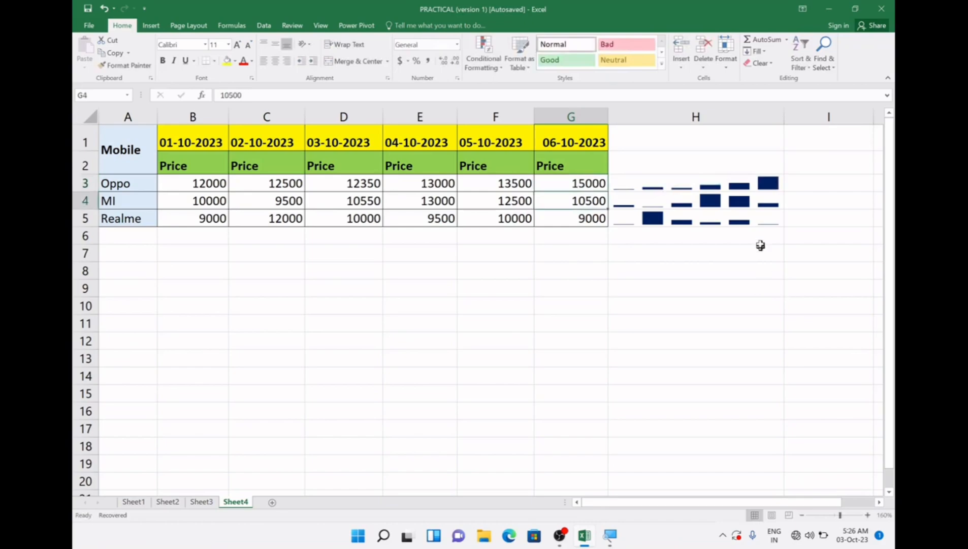
click(766, 182)
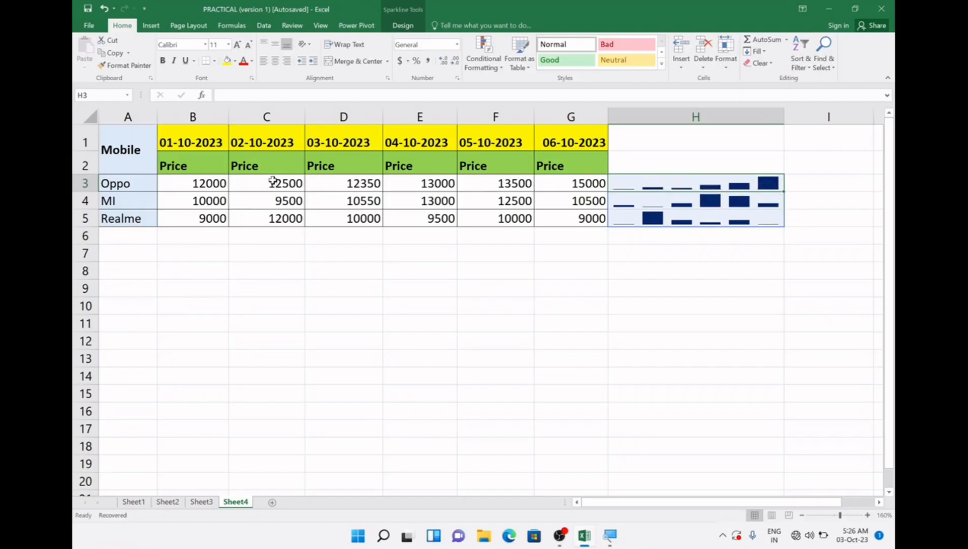
- Set the Oppo price for 02-10-2023 in C3 to 14500 and return to the sparkline in H3
click(270, 182)
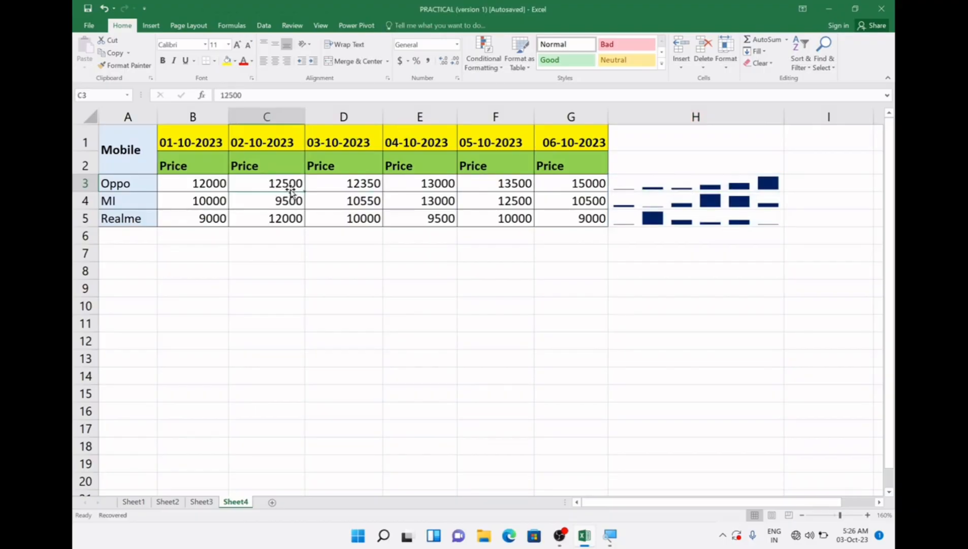
text(14)
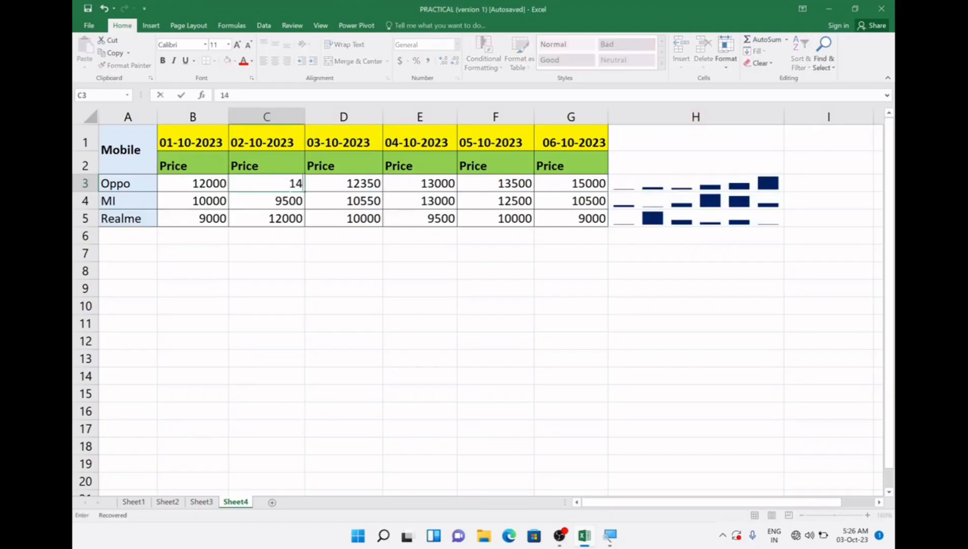
text(500)
key(Return)
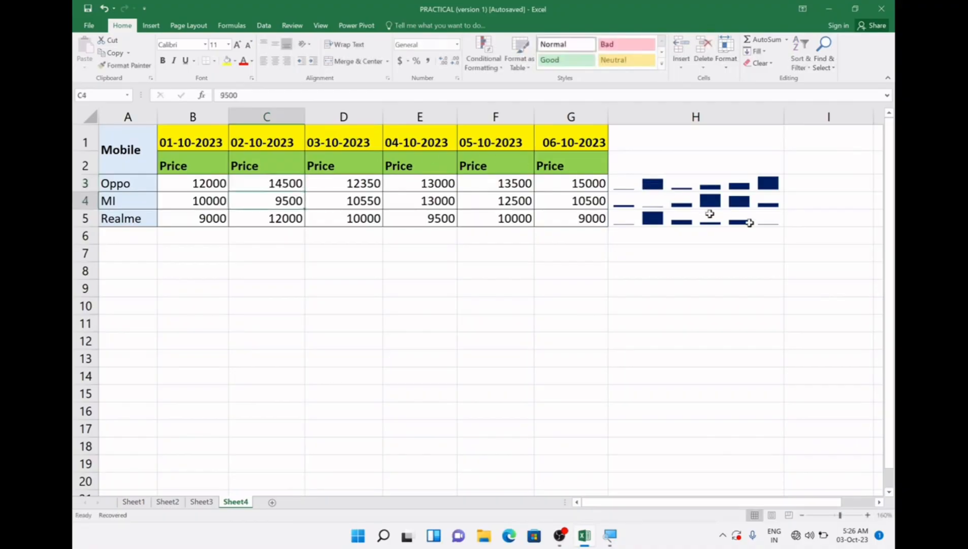
click(686, 183)
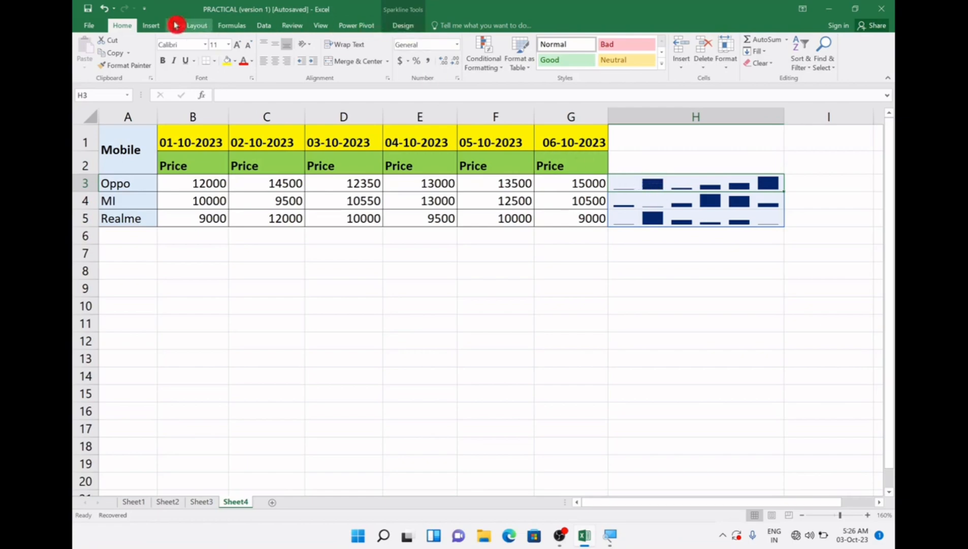
click(150, 26)
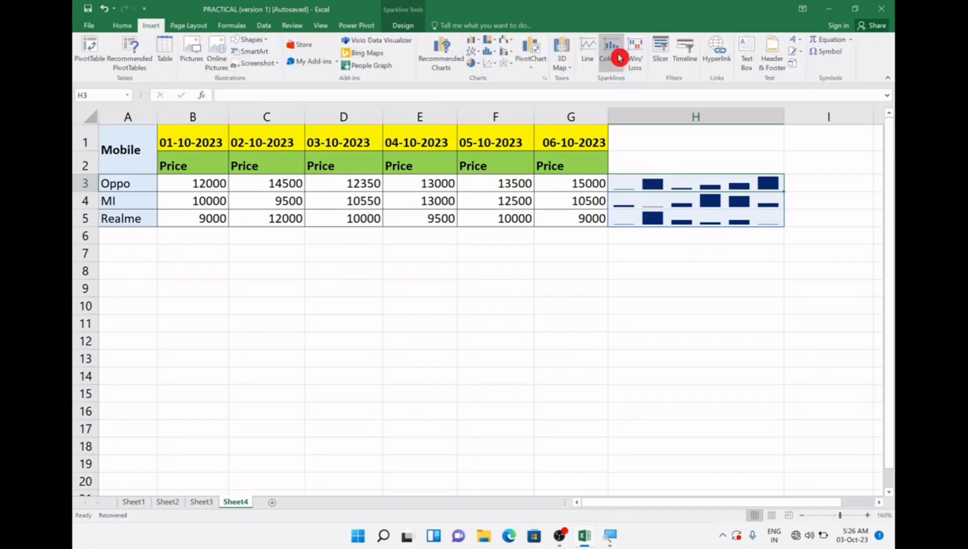
click(588, 52)
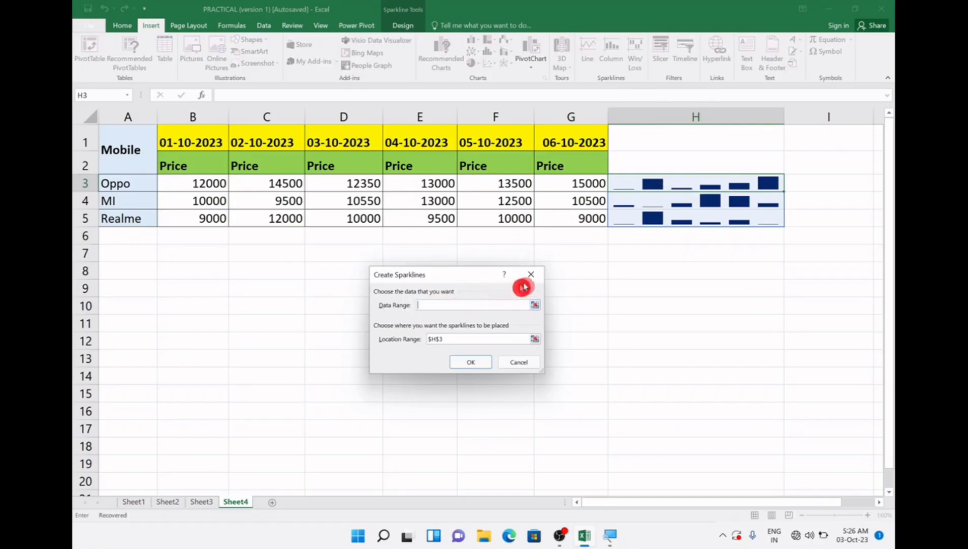
click(530, 275)
- Convert the column sparkline group in H3:H5 back to line sparklines
click(689, 200)
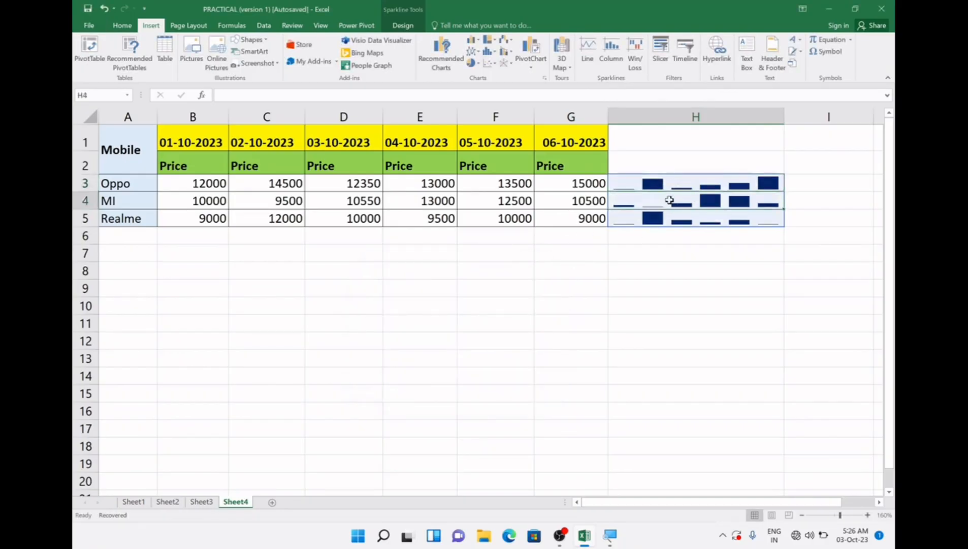
click(411, 25)
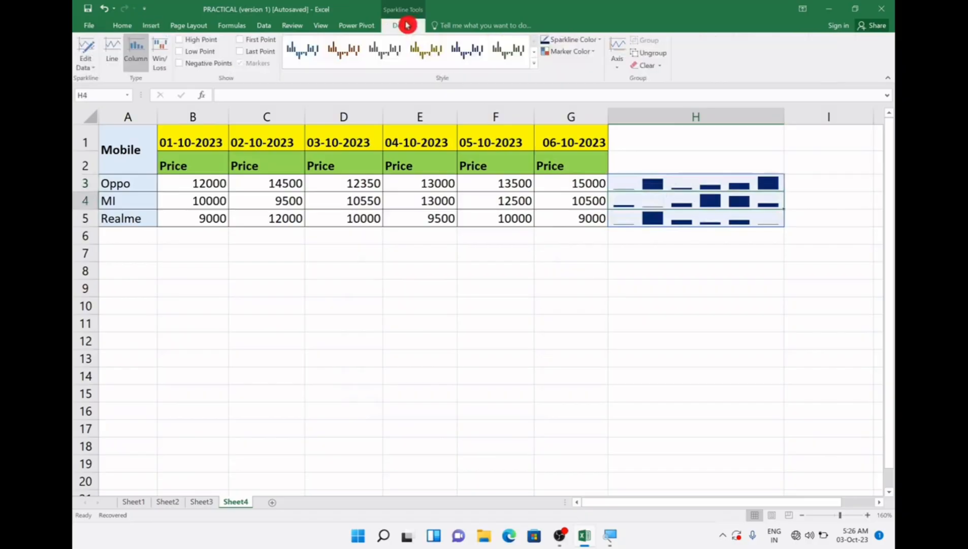
click(112, 49)
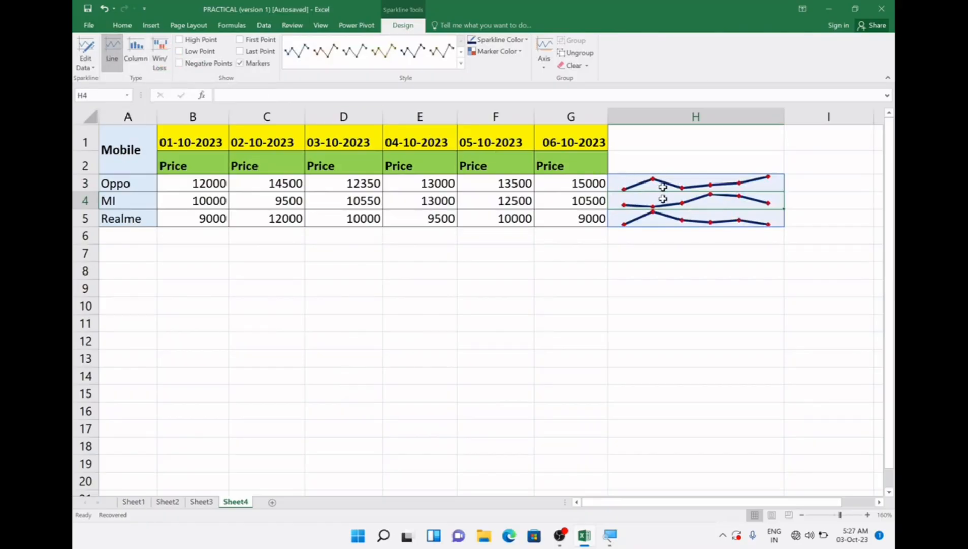
- Convert the sparkline group in H3:H5 to Win/Loss sparklines and check them against the Oppo prices
click(160, 53)
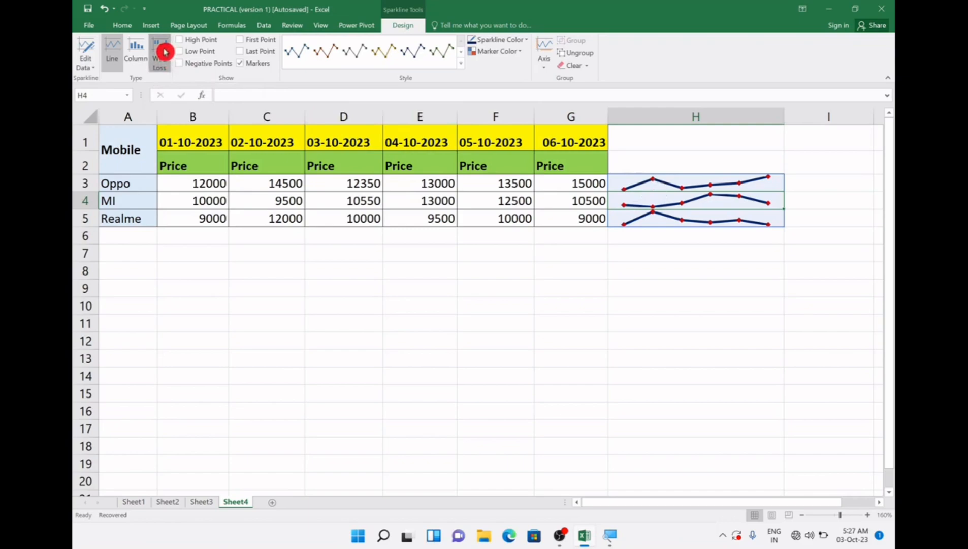
click(696, 194)
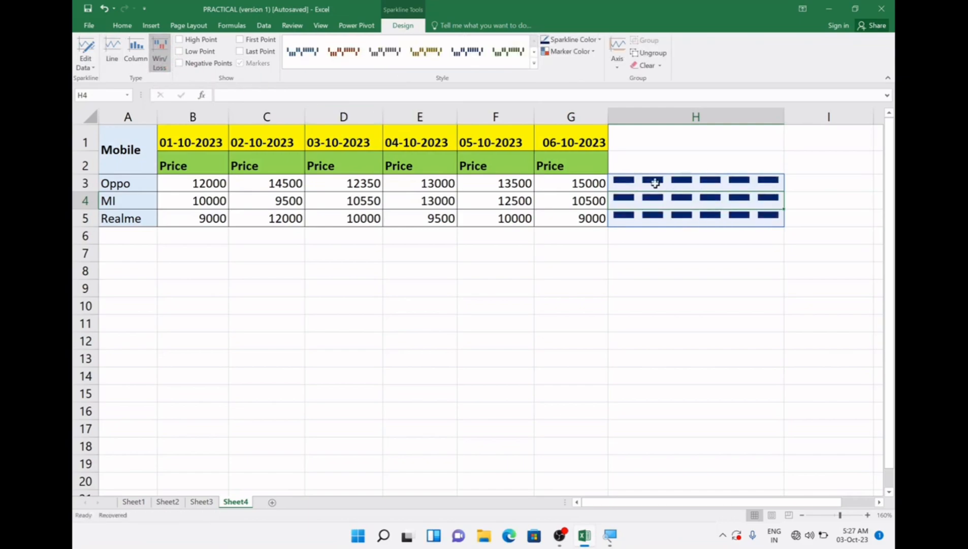
click(639, 179)
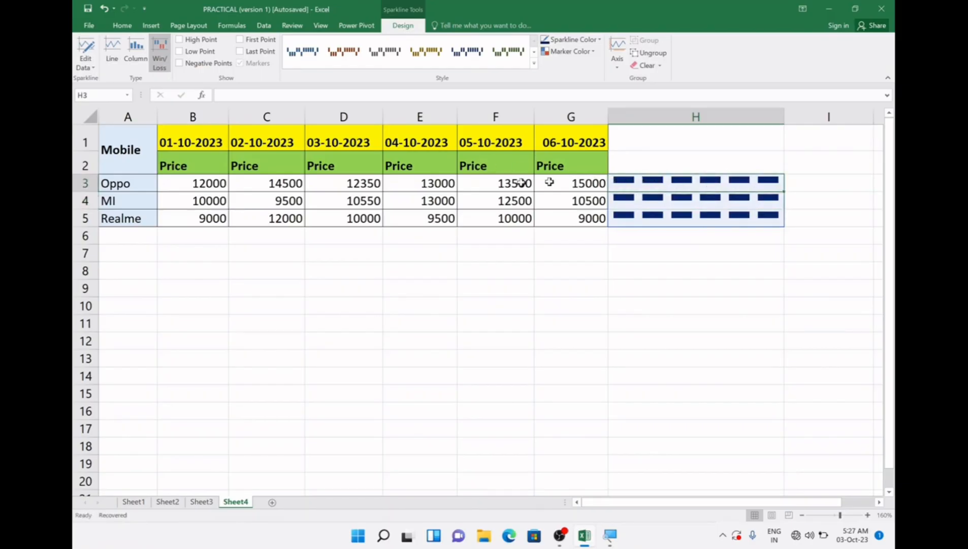
click(416, 184)
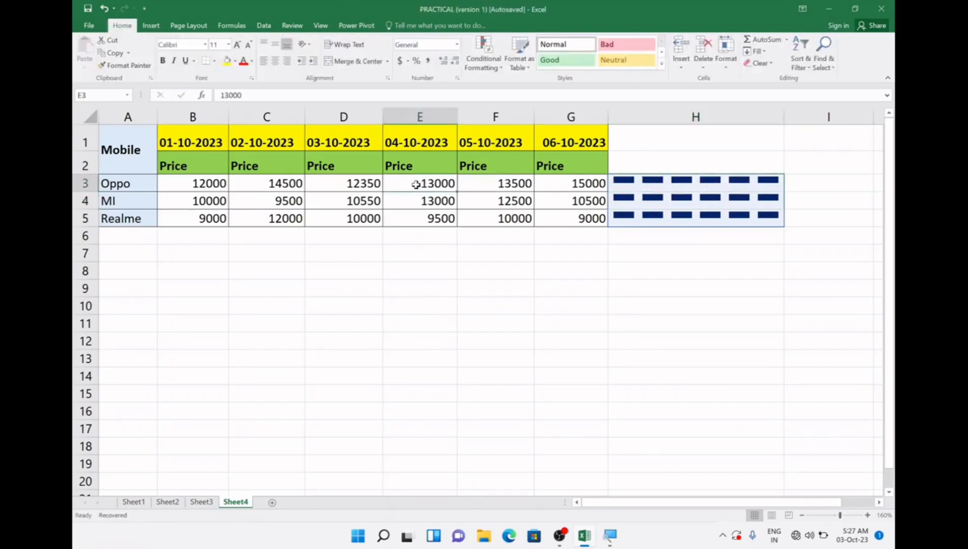
- Set the Oppo price for 02-10-2023 in C3 to -1000
click(204, 183)
click(288, 184)
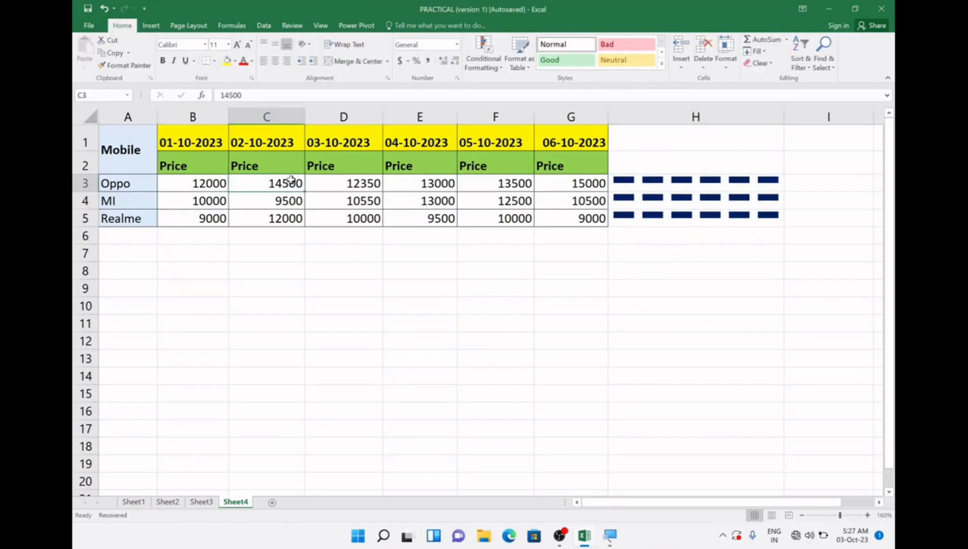
text(-)
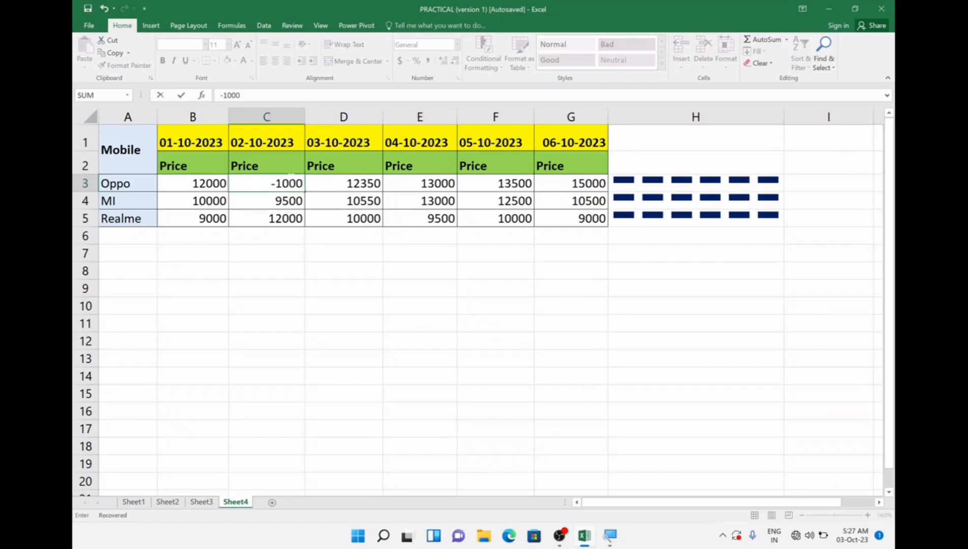
key(Return)
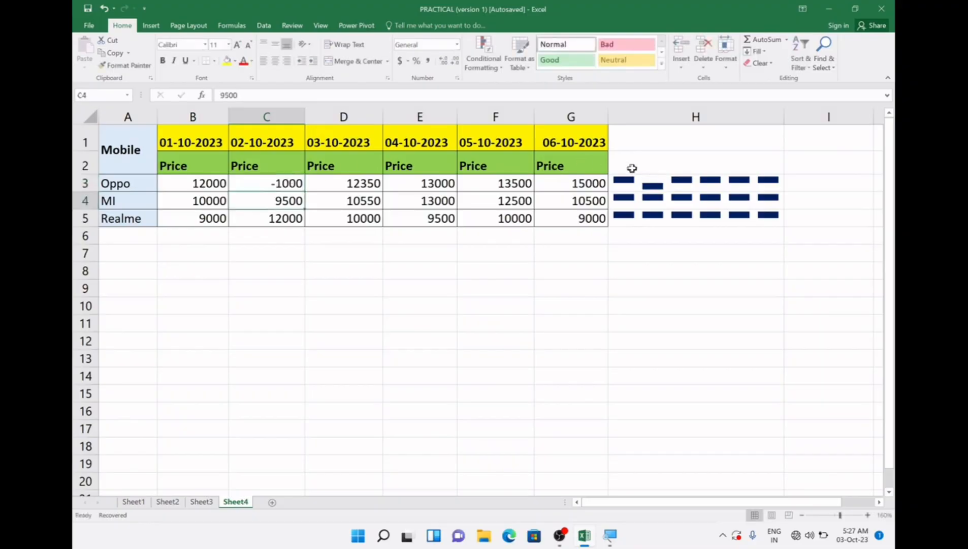
- Convert the Win/Loss sparkline group in H3:H5 back to line sparklines
click(654, 187)
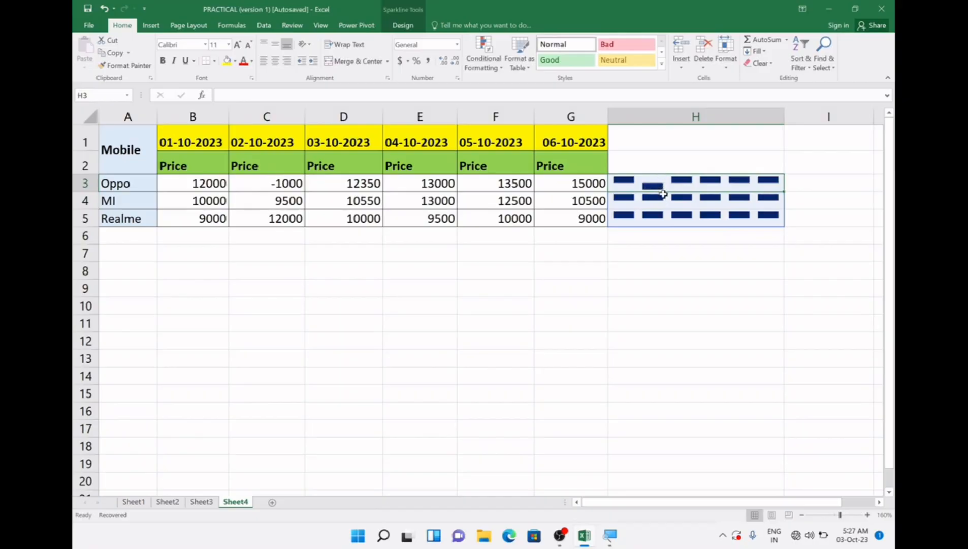
click(409, 27)
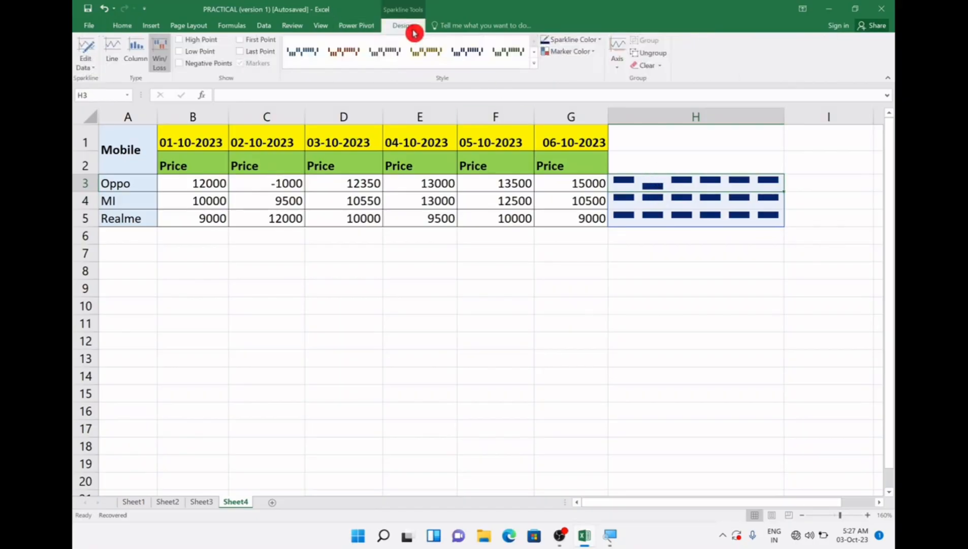
click(111, 46)
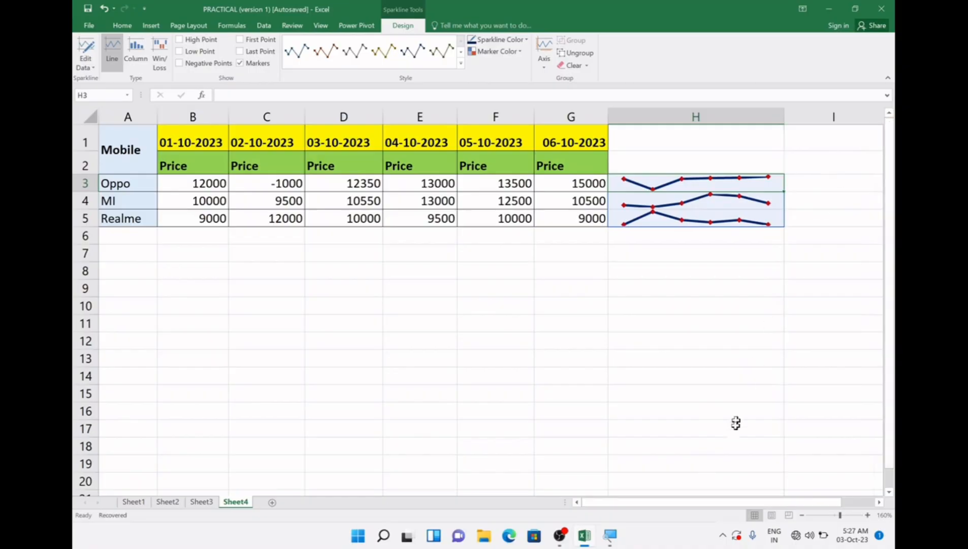
- Narrow column H slightly and insert a column sparkline in I3 based on the Oppo prices in B3:G3
click(151, 26)
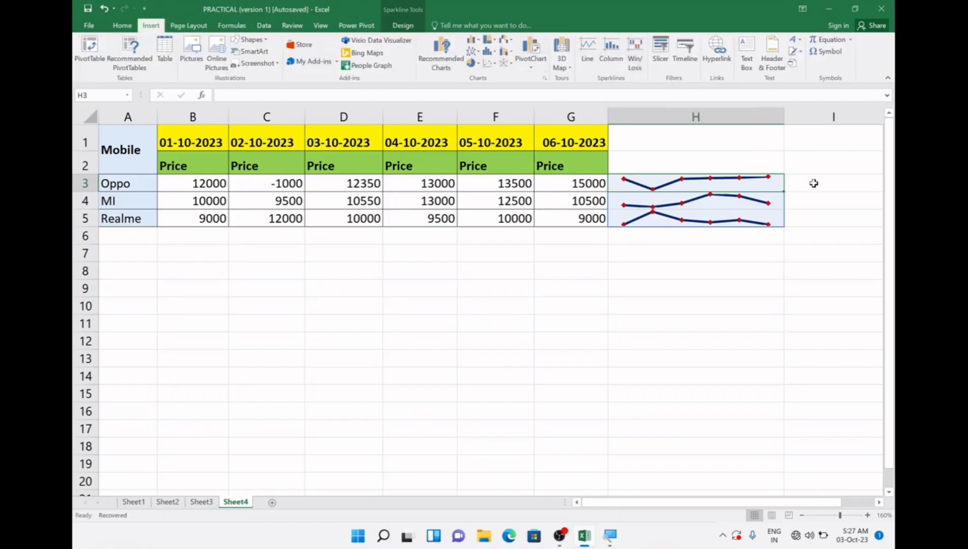
click(814, 183)
drag(783, 115, 772, 115)
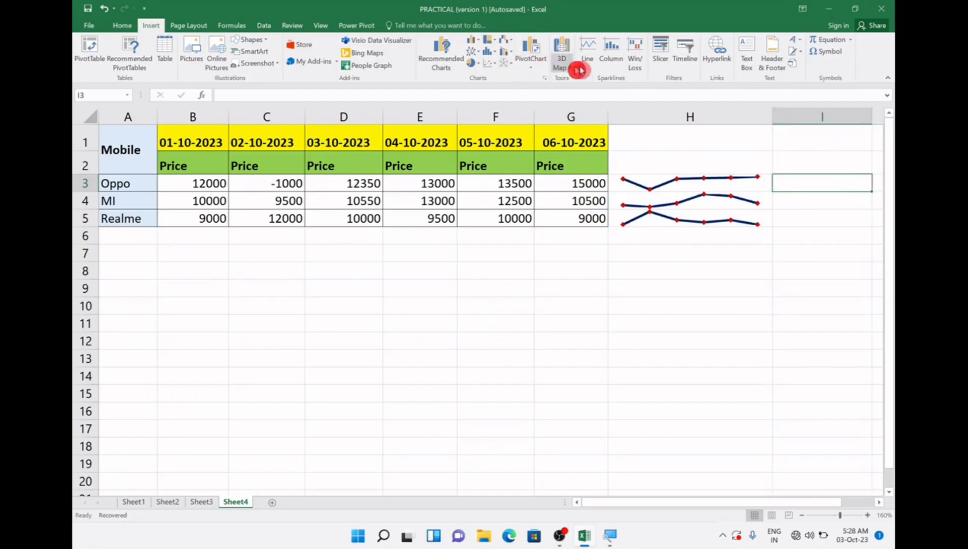
click(613, 55)
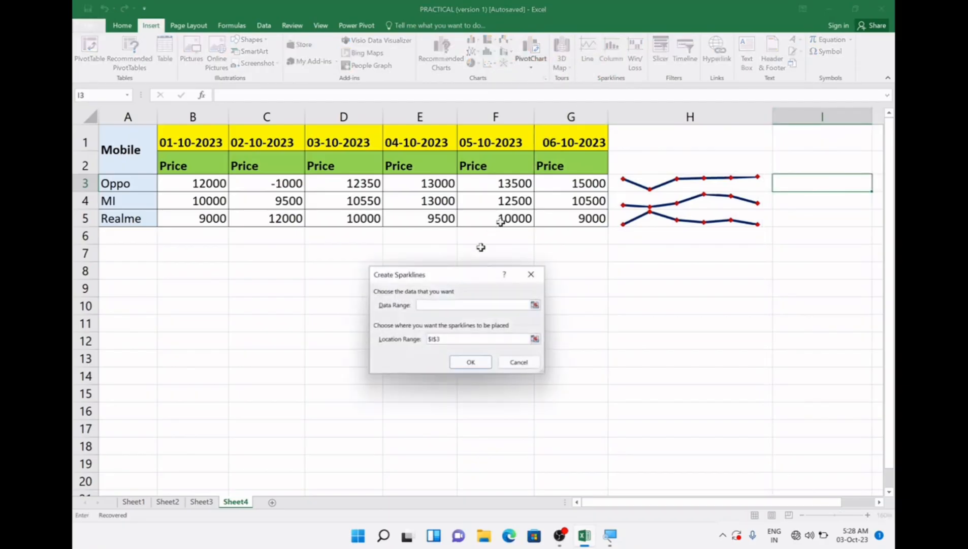
click(421, 308)
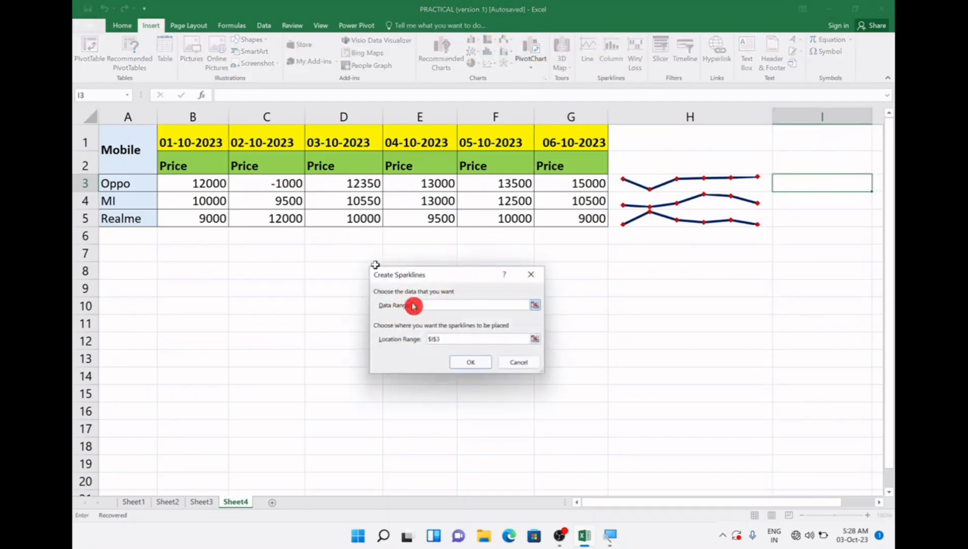
drag(203, 182, 560, 186)
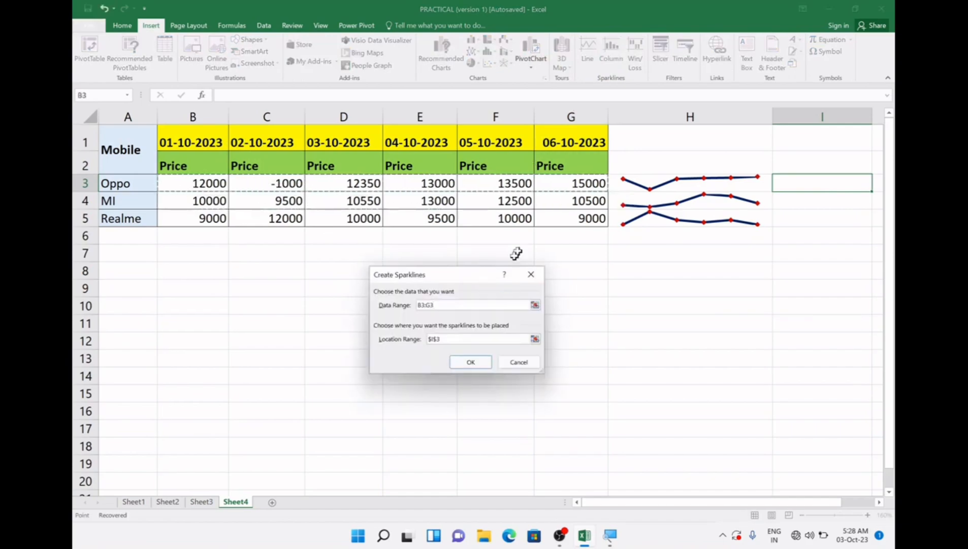
click(443, 350)
click(833, 188)
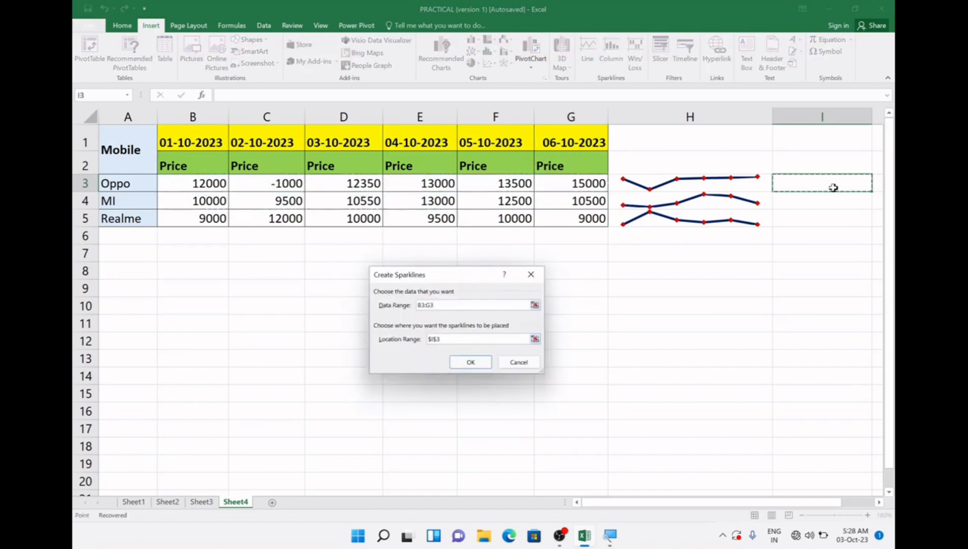
click(471, 362)
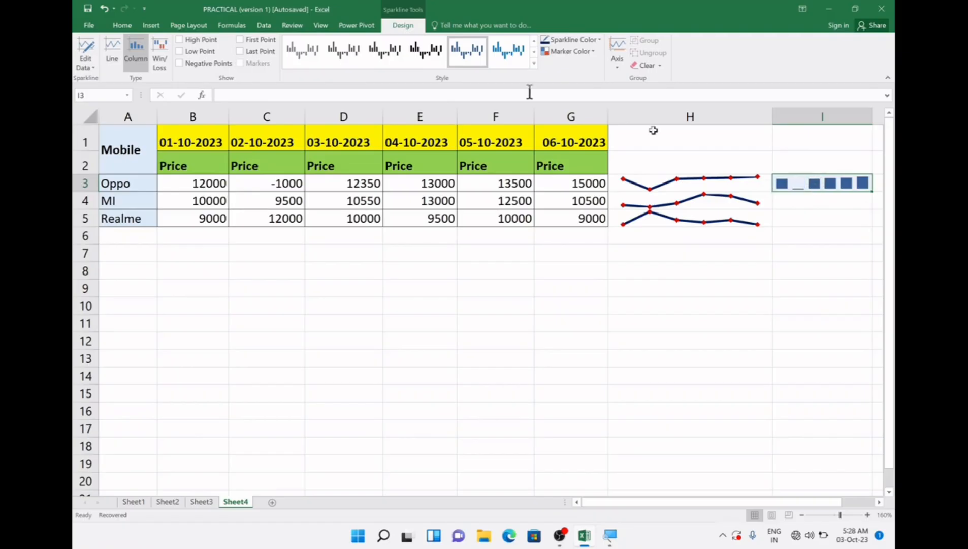
click(158, 24)
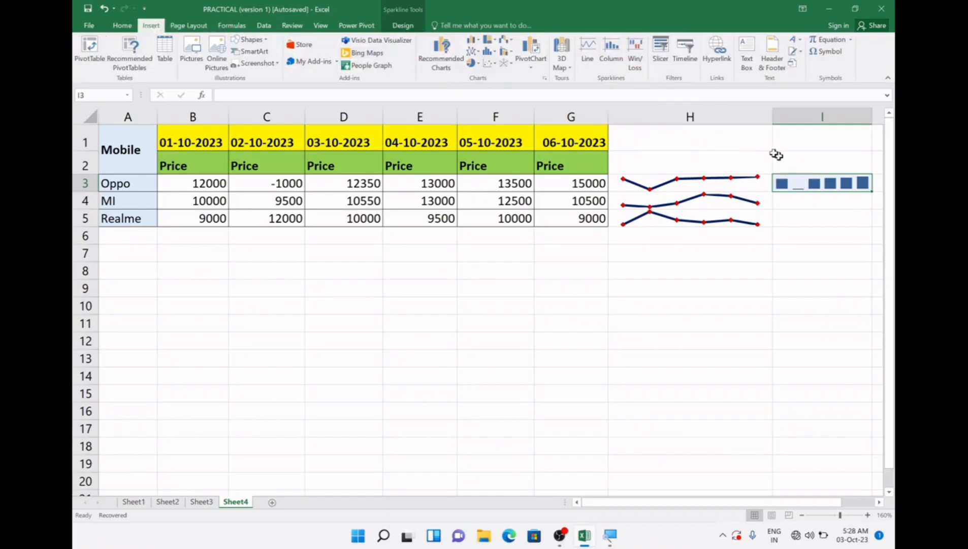
click(636, 55)
click(623, 51)
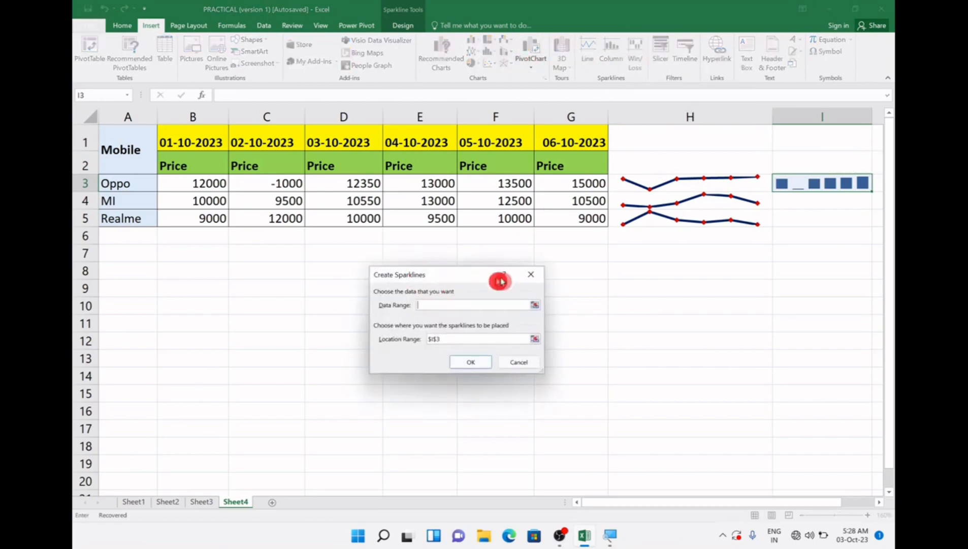
click(534, 275)
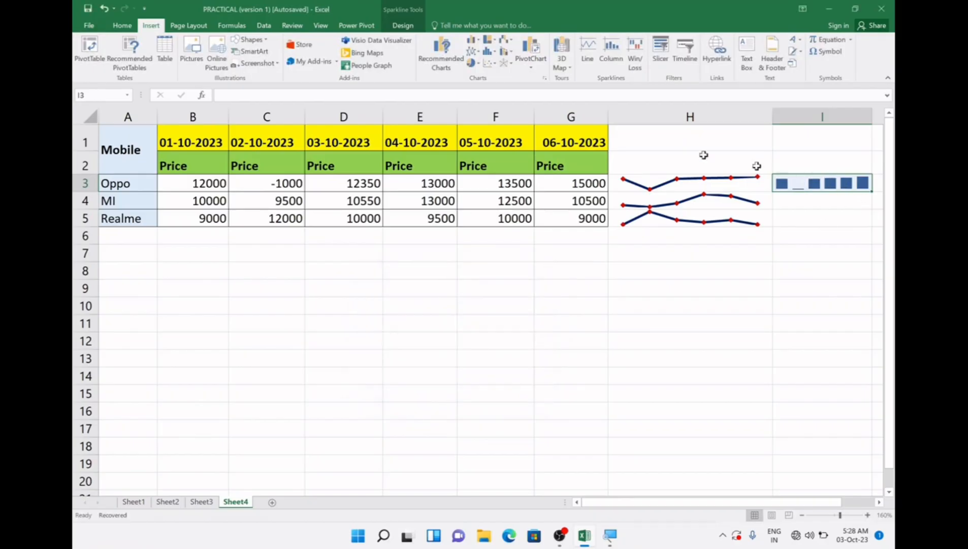
- Convert the column sparkline in I3 to a Win/Loss sparkline
click(404, 28)
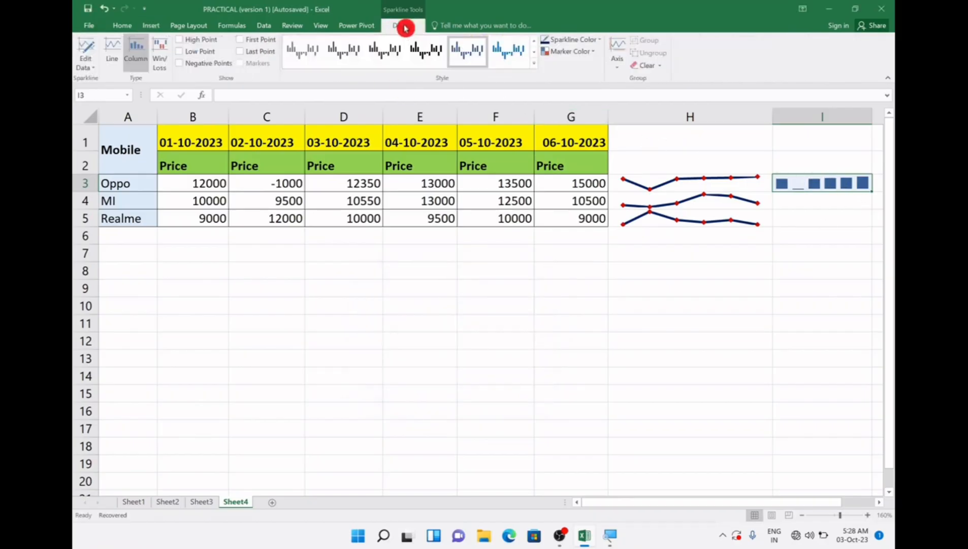
click(165, 55)
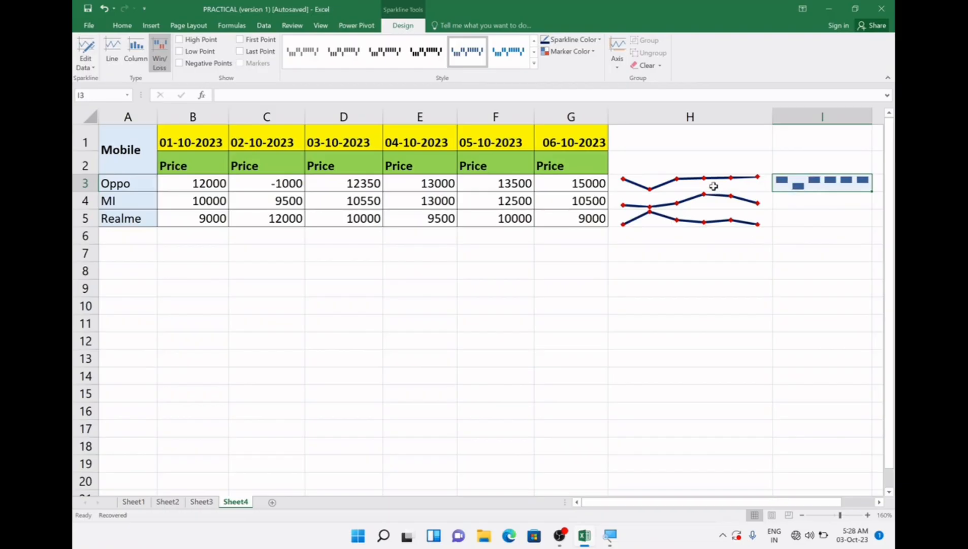
- Examine the data-editing options for the line sparkline in H3 and compare it with its Oppo source prices in B3:G3
drag(714, 185, 716, 209)
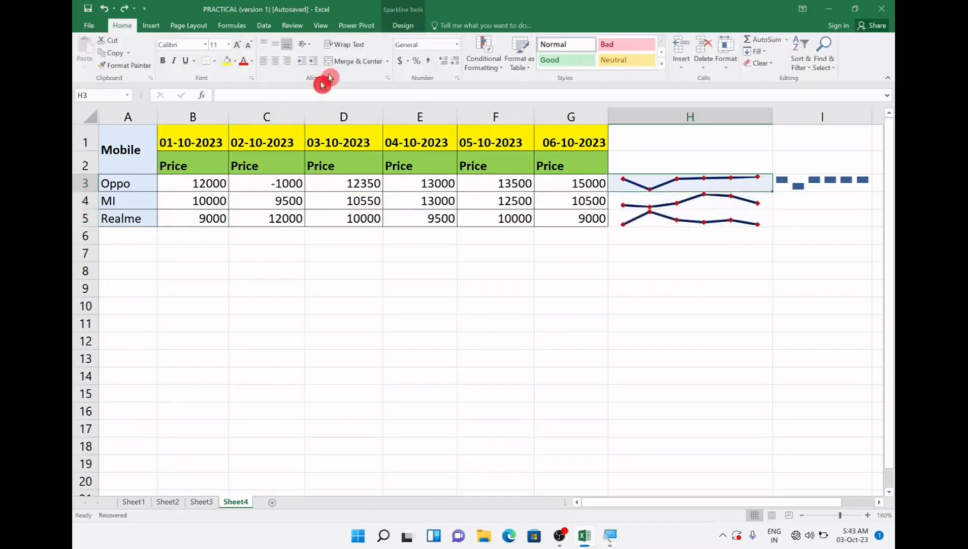
click(399, 28)
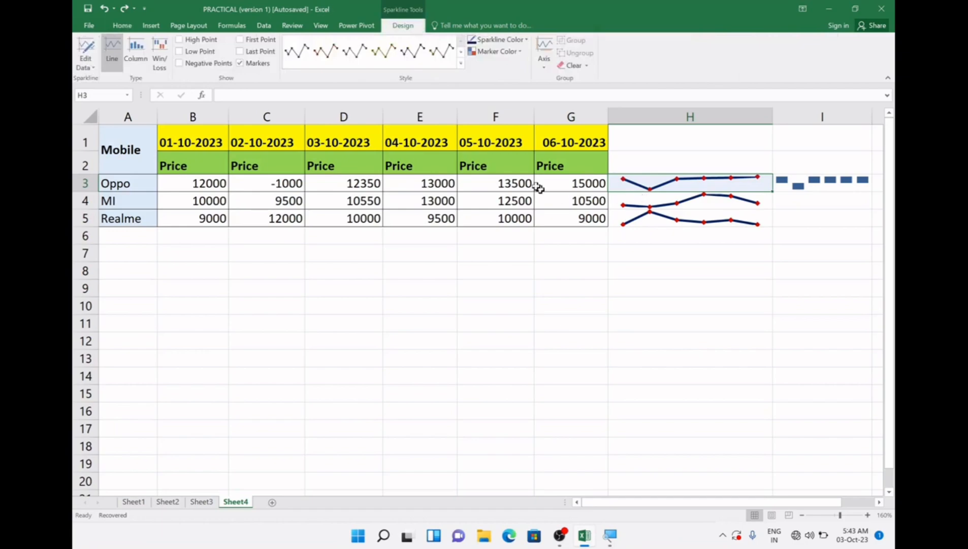
click(96, 71)
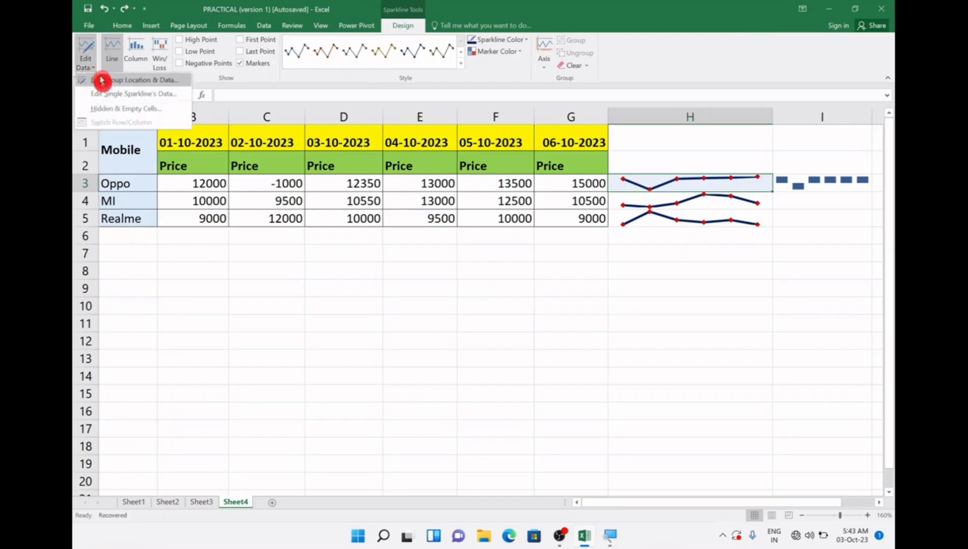
click(611, 181)
click(216, 183)
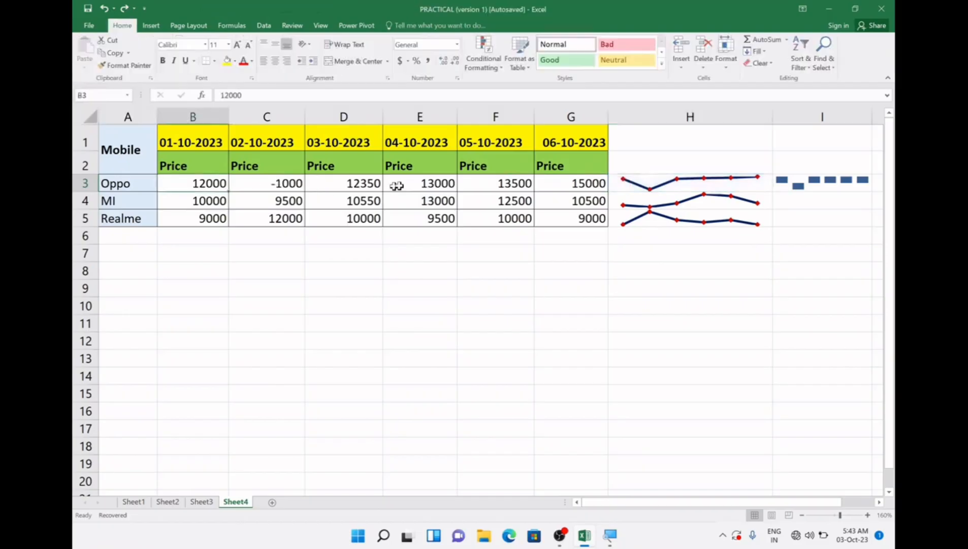
click(470, 183)
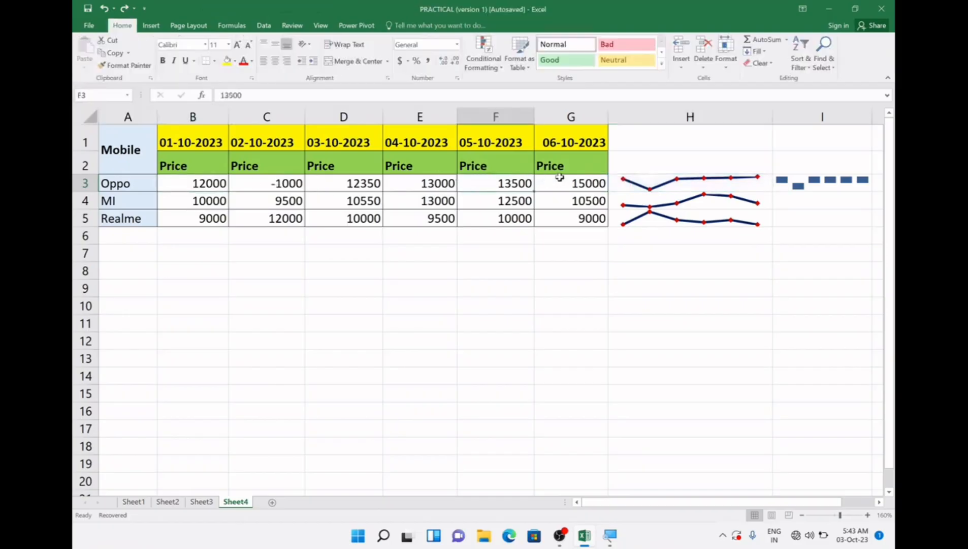
click(646, 185)
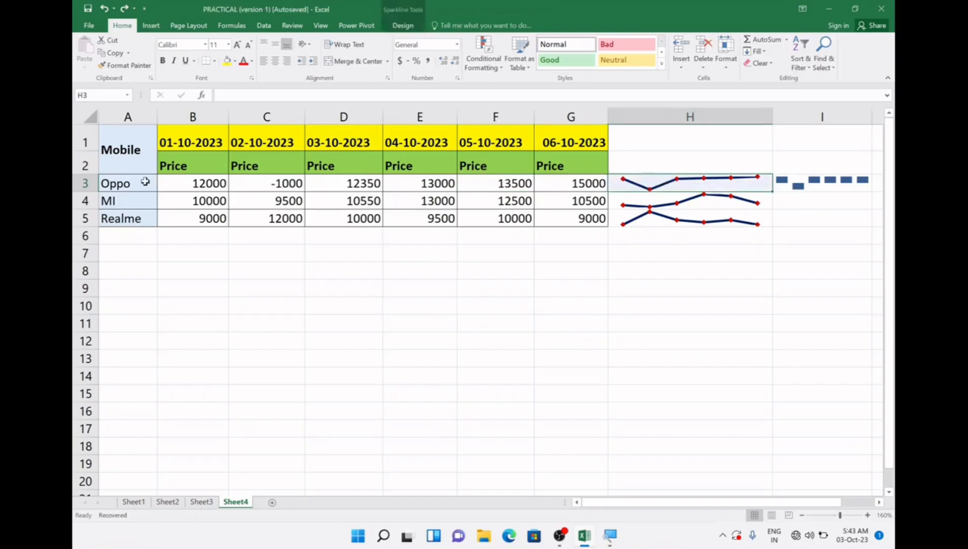
drag(206, 186, 598, 184)
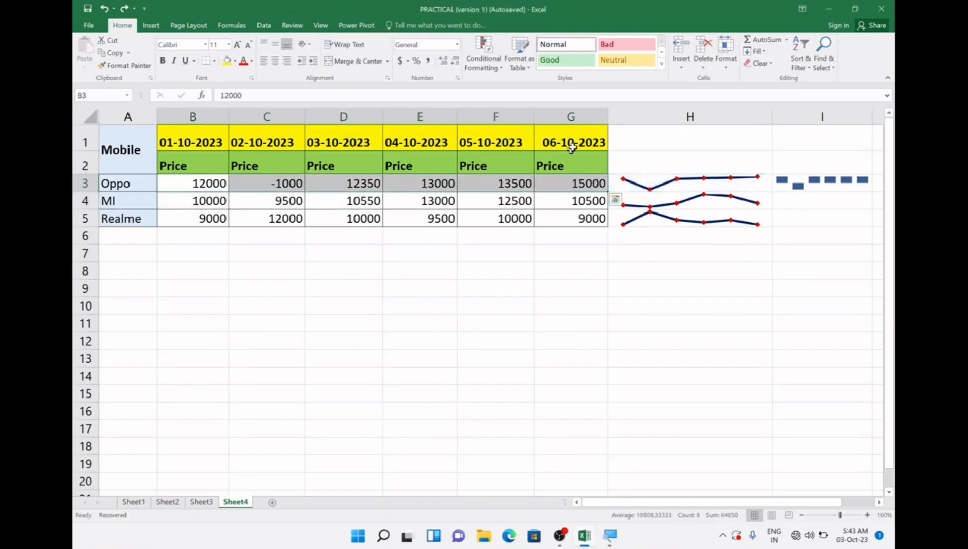
click(584, 186)
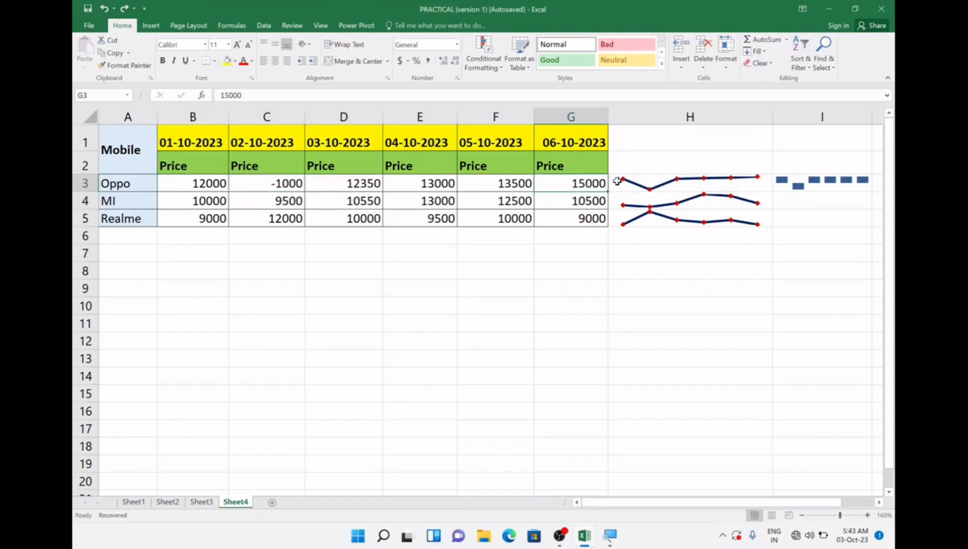
click(617, 181)
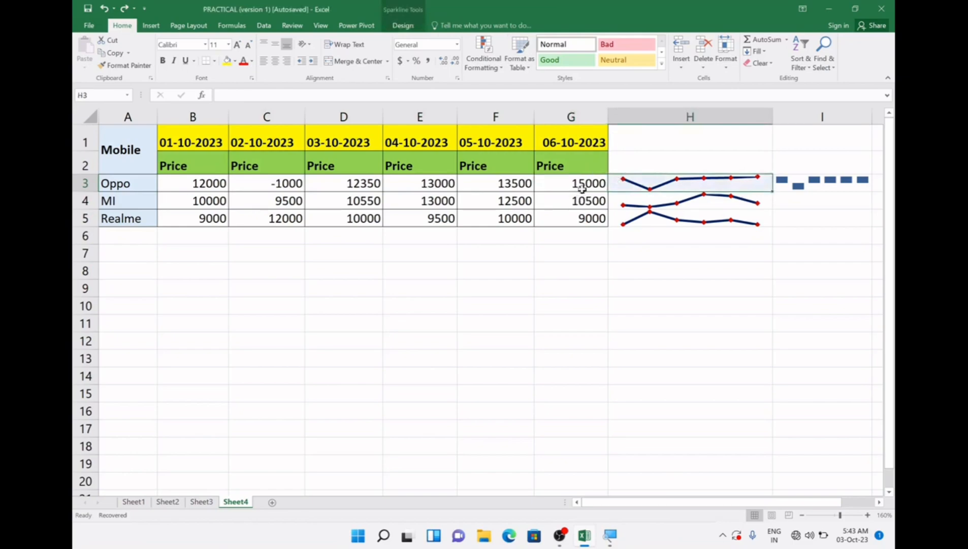
- Insert a new sheet column between the 06-10-2023 prices and the line sparklines
click(628, 237)
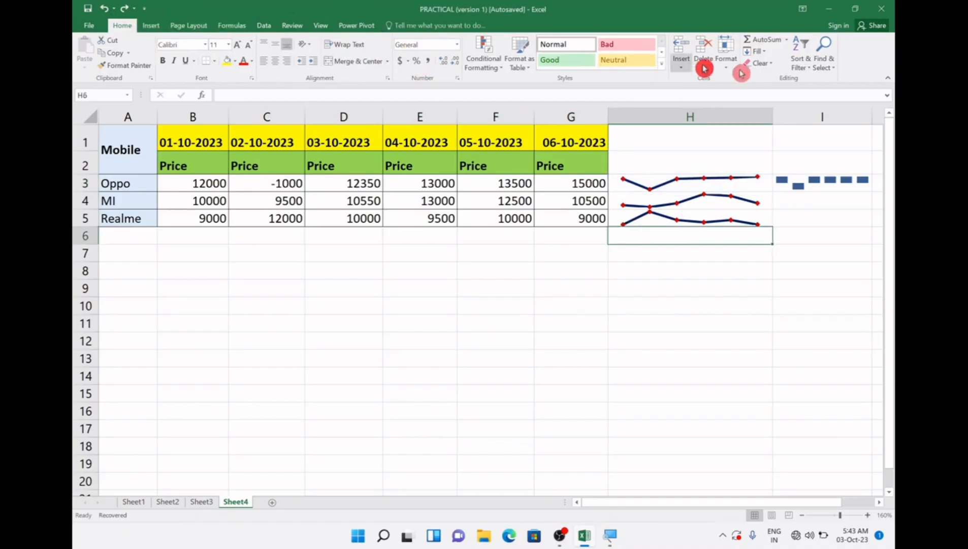
click(681, 65)
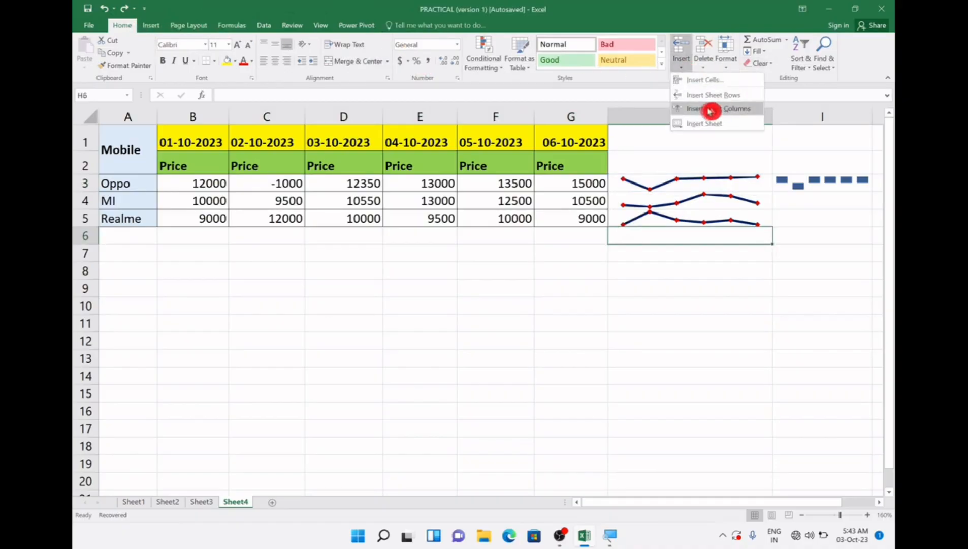
click(709, 108)
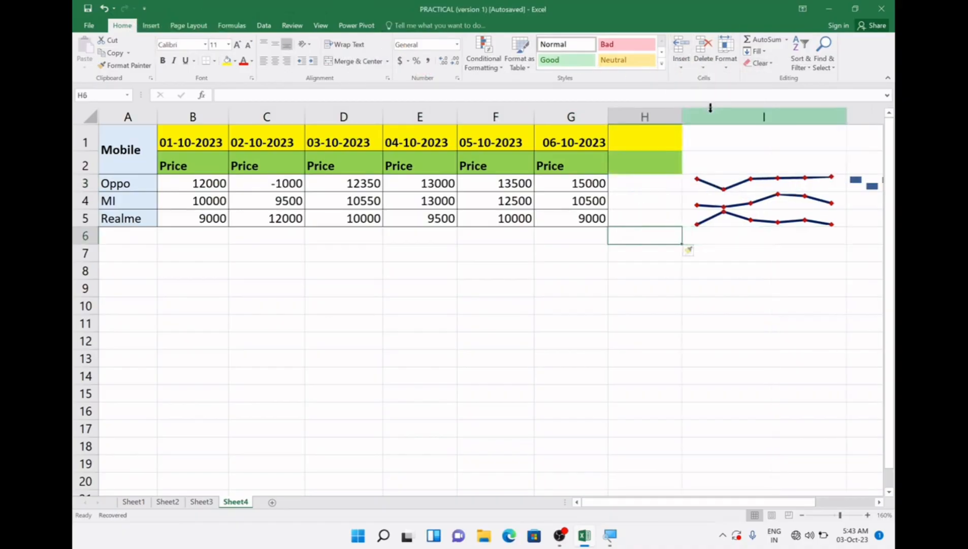
- Head the new column H with the date 07-10-2023 in H1 and Price in H2
click(629, 142)
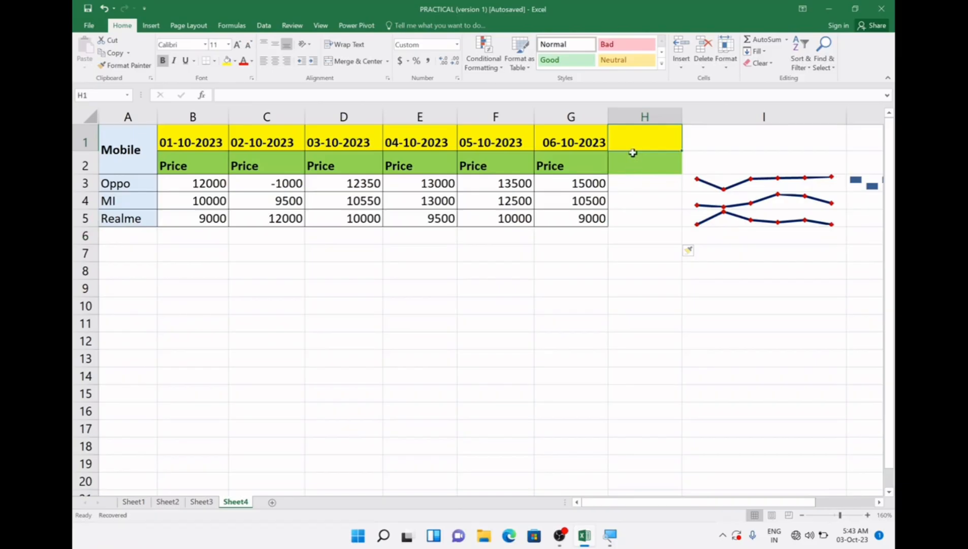
text(7-10-2023)
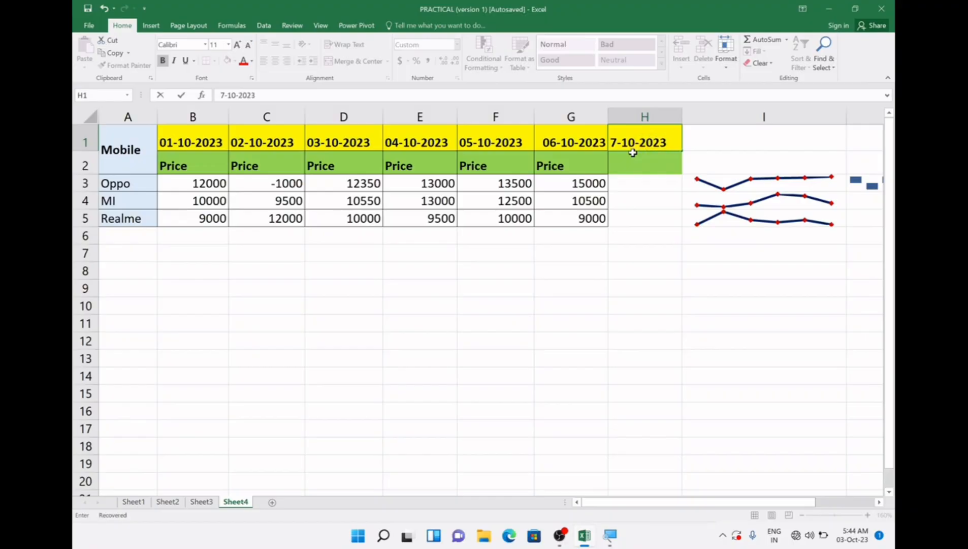
key(Return)
text(Price)
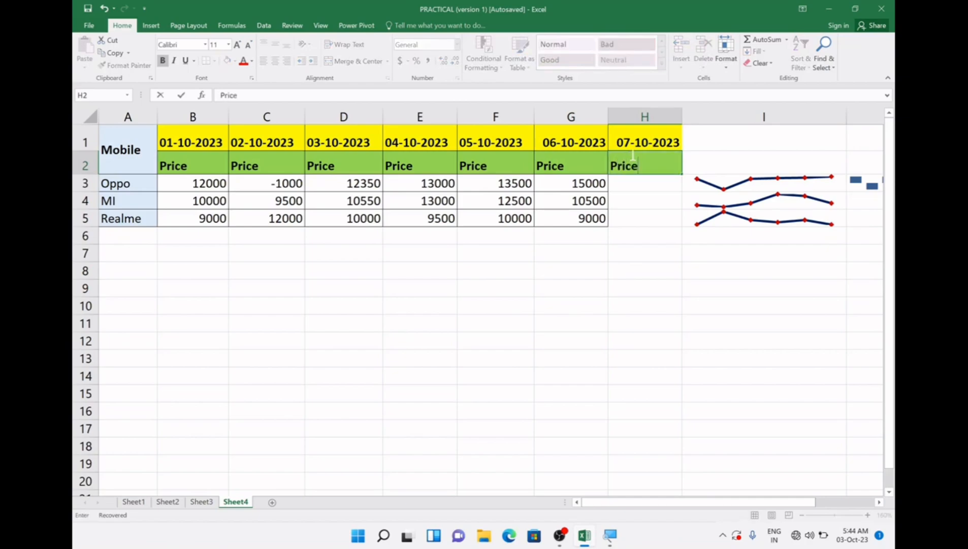
key(Return)
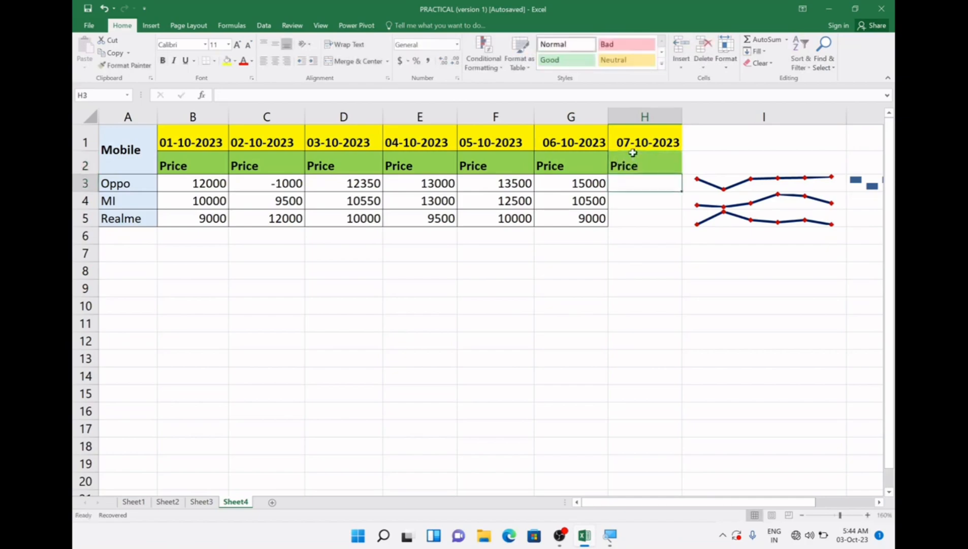
- Enter the 07-10-2023 prices in column H: 12800 for Oppo, 23000 for MI and 13600 for Realme
text(12800)
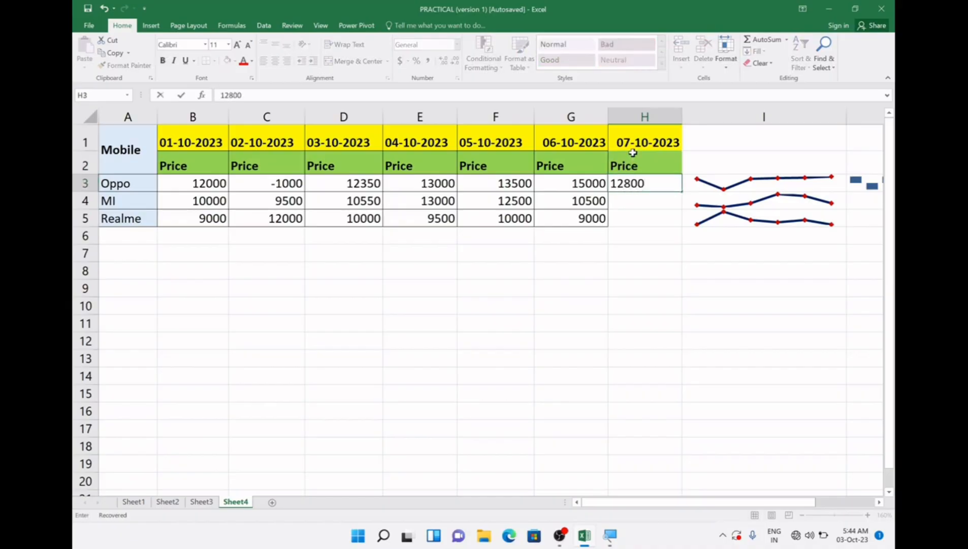
key(Return)
text(23000)
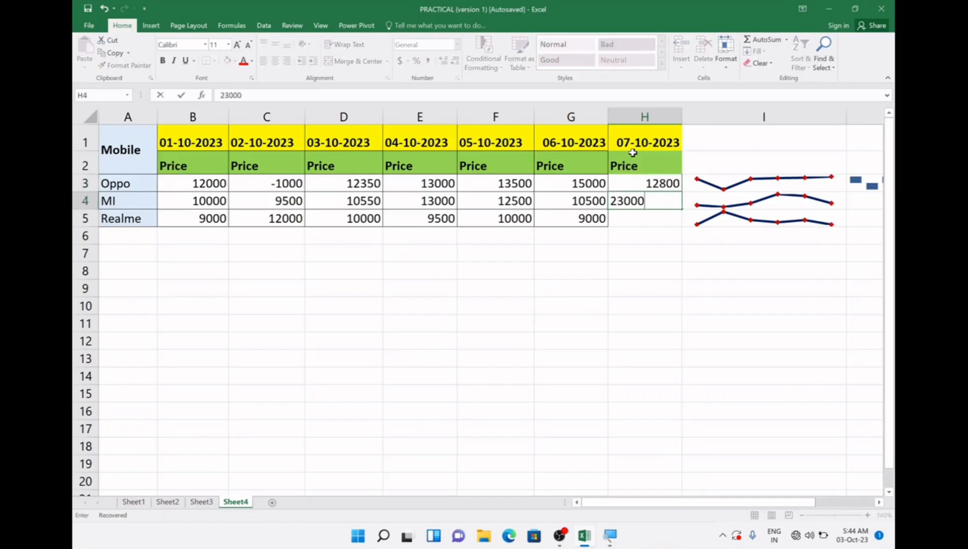
key(Return)
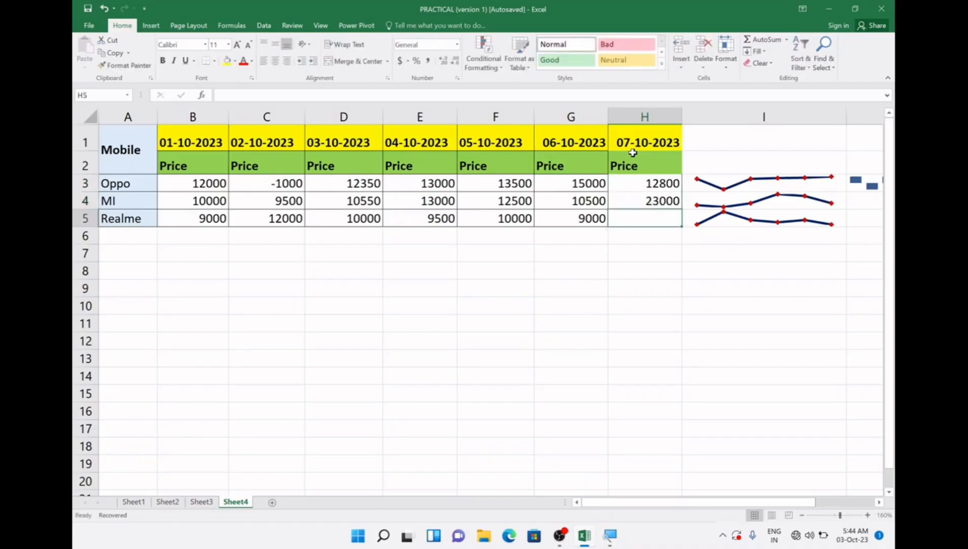
text(13)
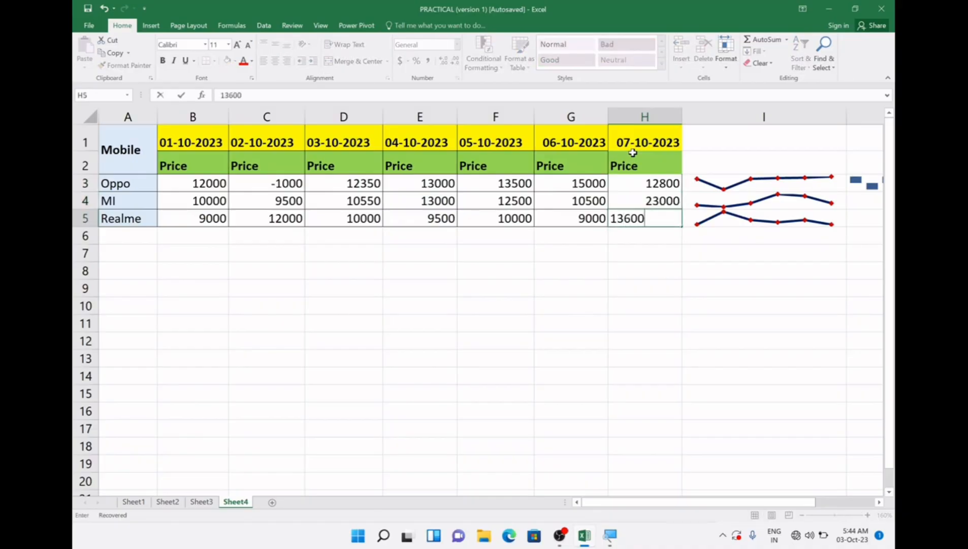
text(600)
key(Return)
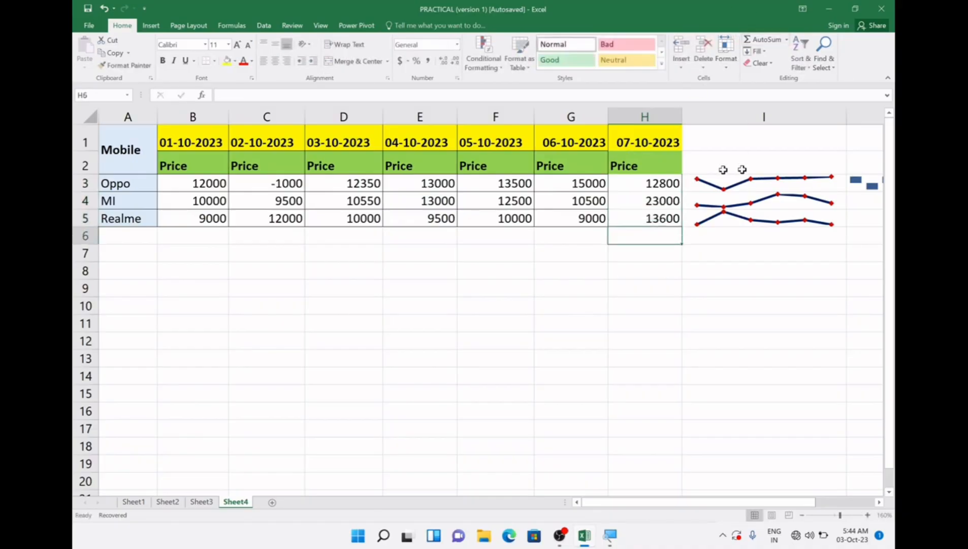
- Compare the Oppo line sparkline in I3 with the new 07-10-2023 price in H3
click(651, 186)
click(723, 178)
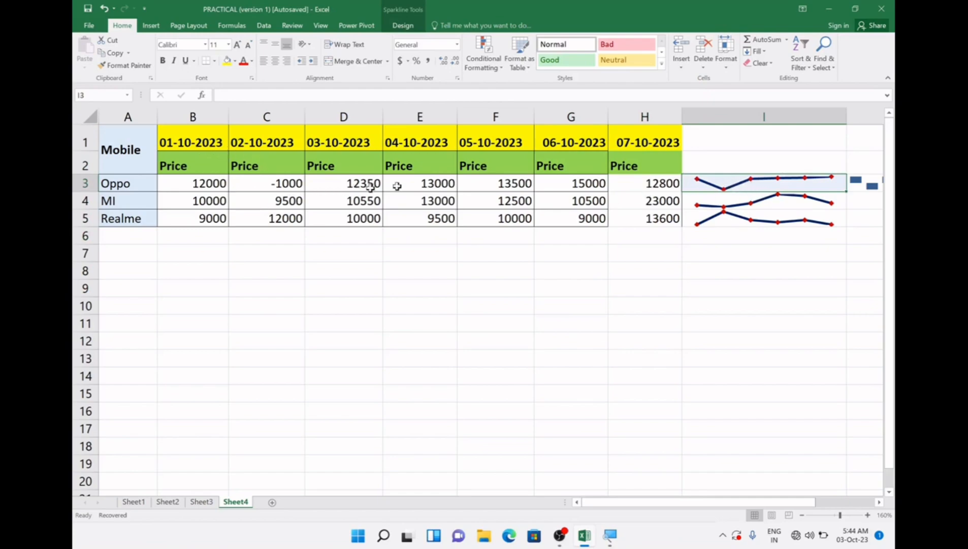
click(626, 180)
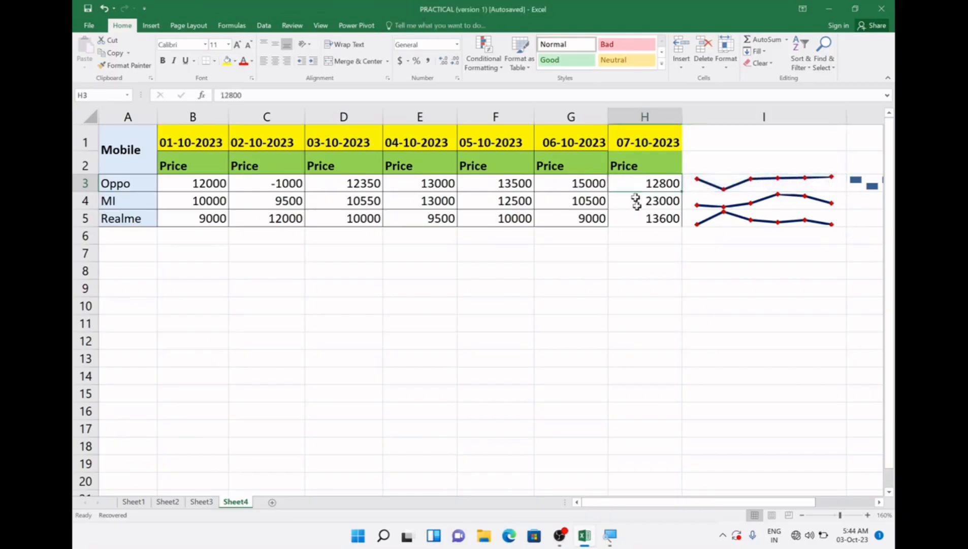
click(811, 182)
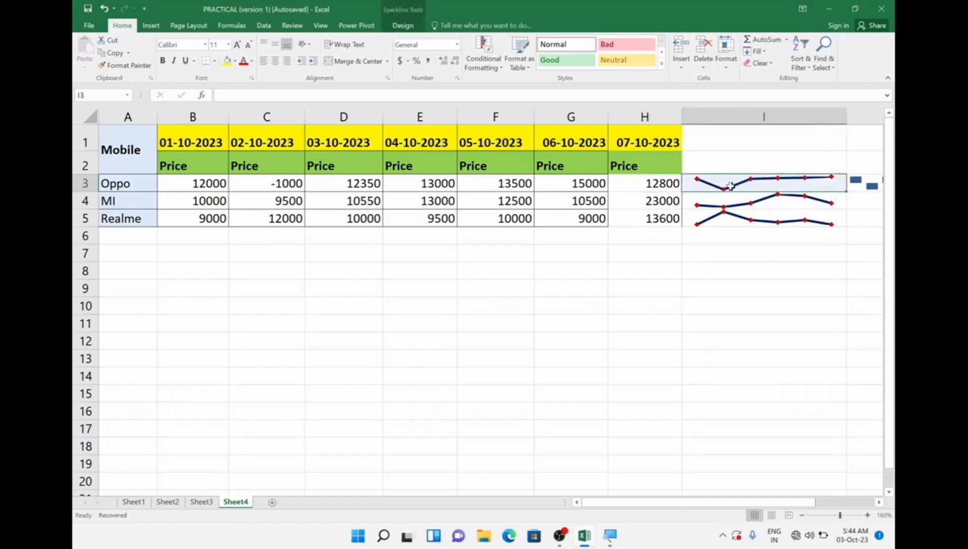
click(656, 183)
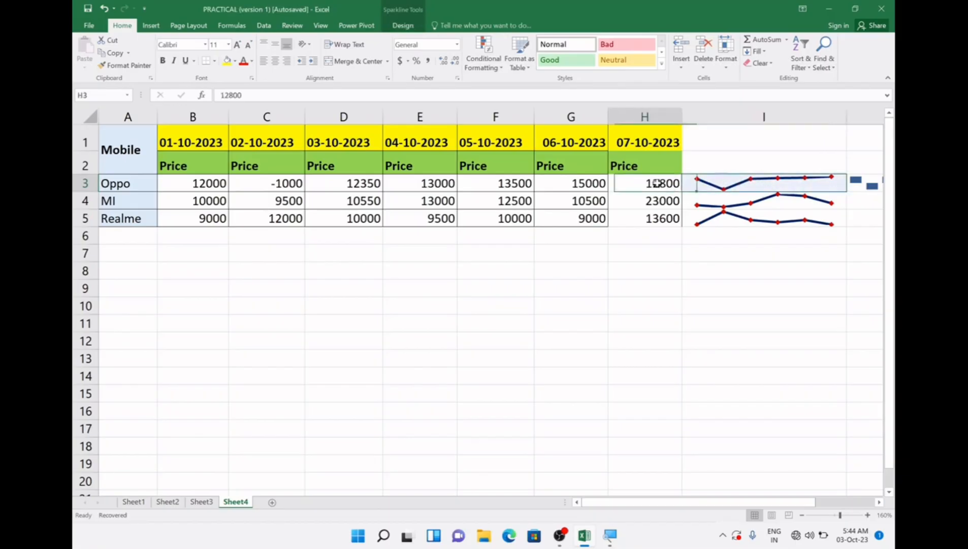
click(750, 182)
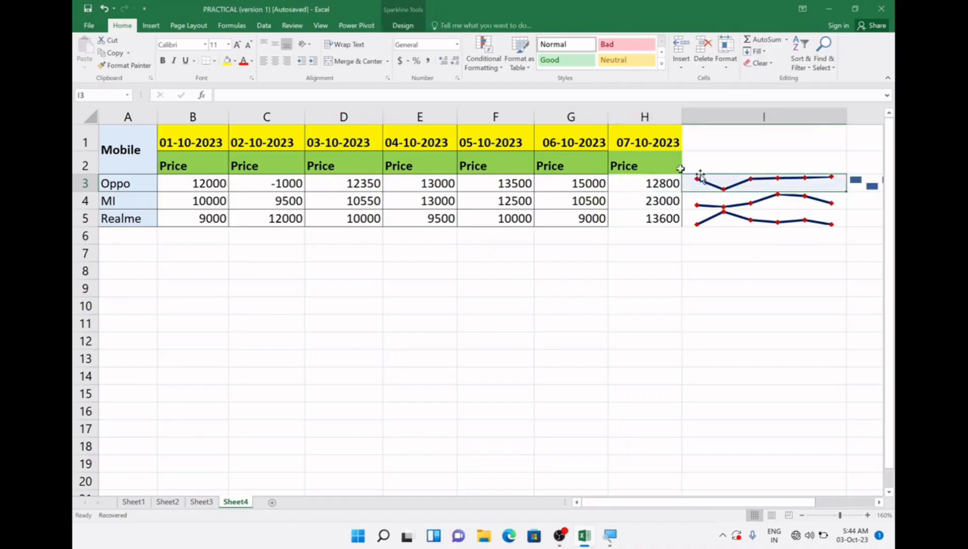
- Examine the group location and data settings and the single-sparkline source range of the sparkline in I3
click(403, 27)
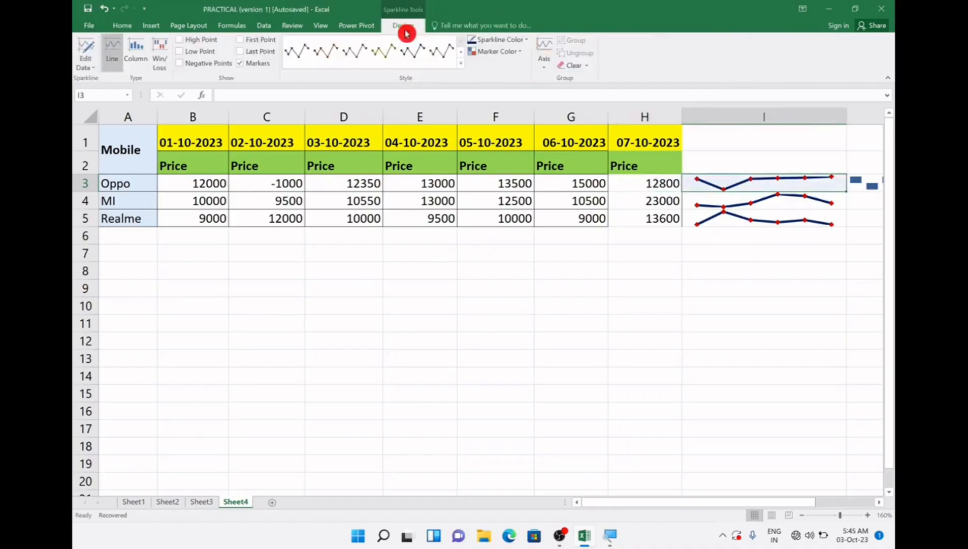
click(87, 65)
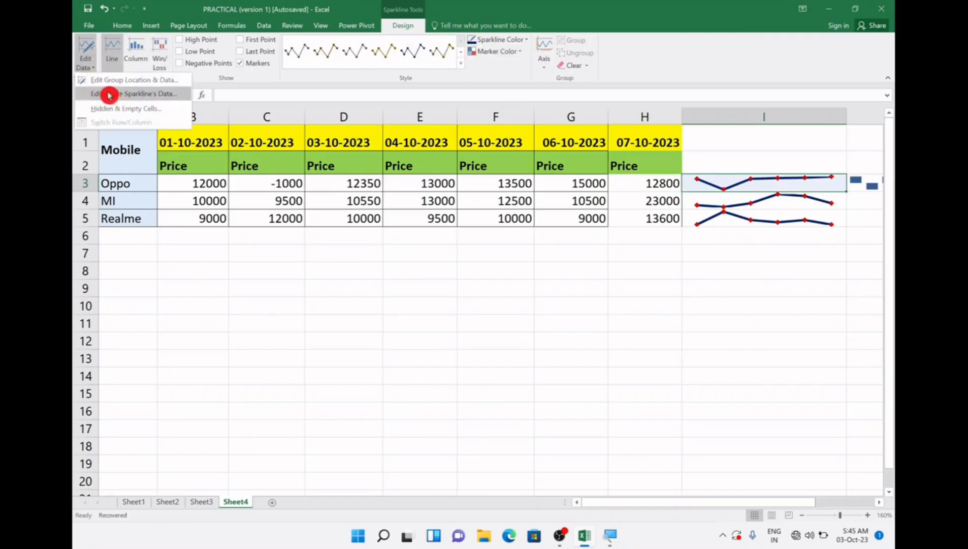
click(143, 80)
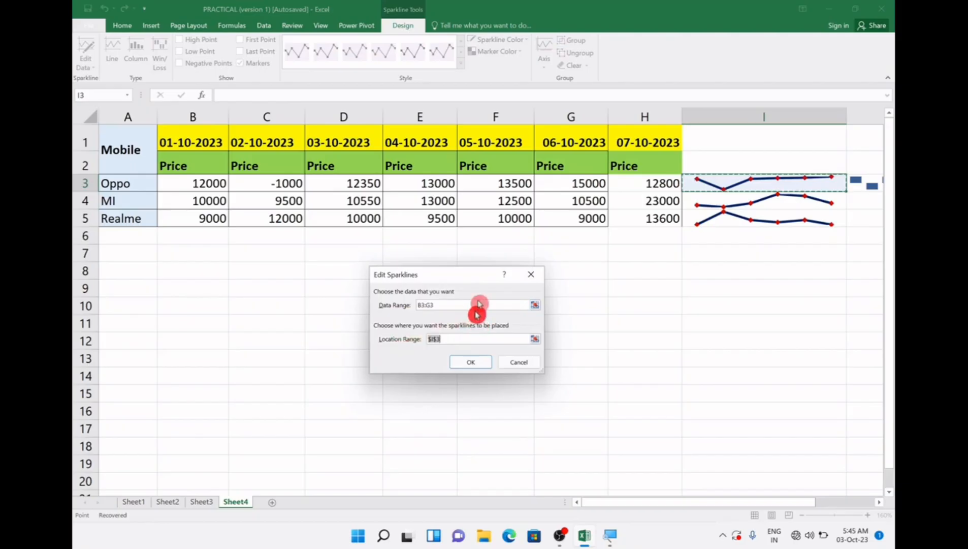
click(530, 277)
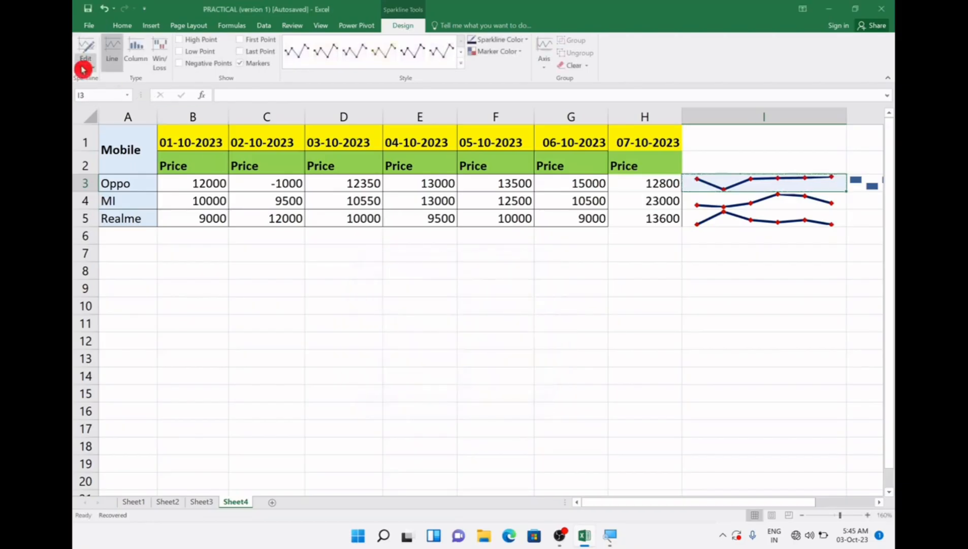
click(96, 72)
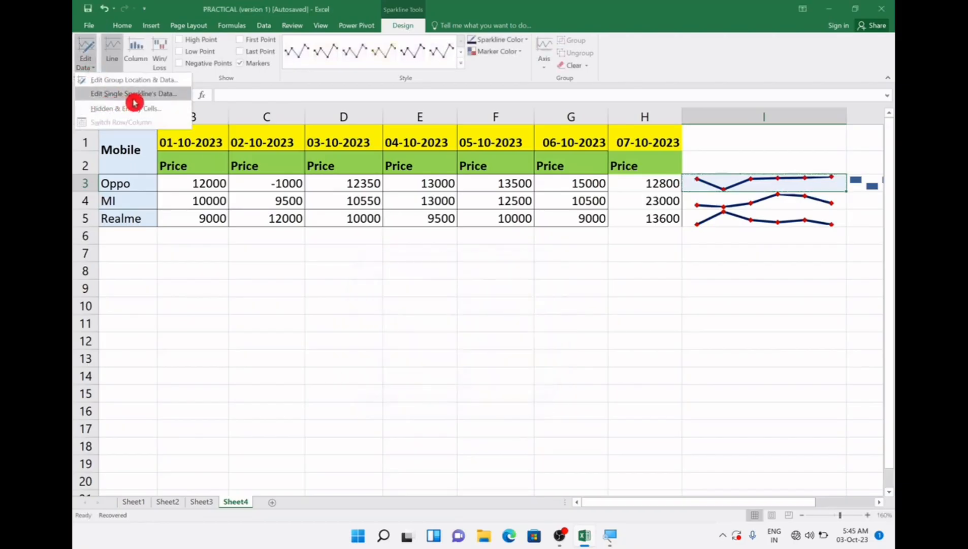
click(137, 99)
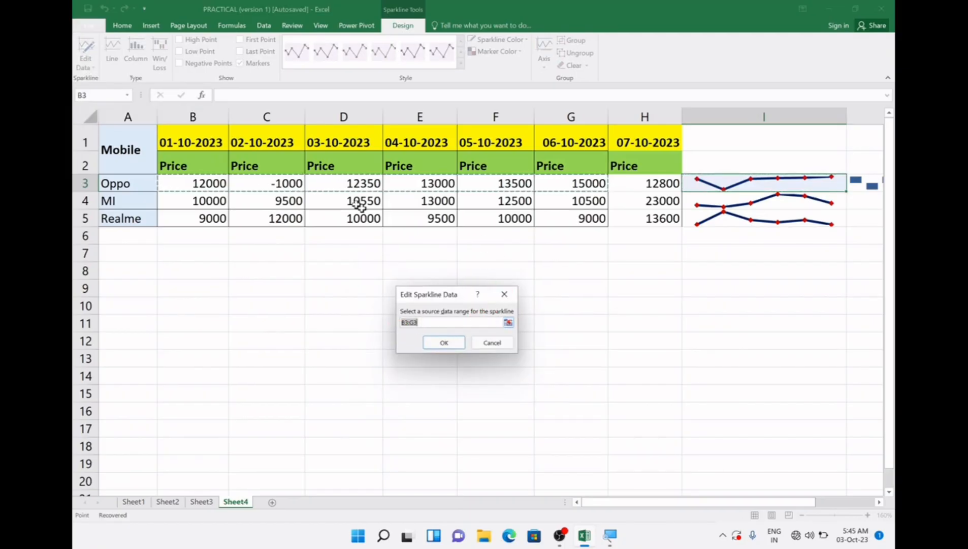
click(508, 298)
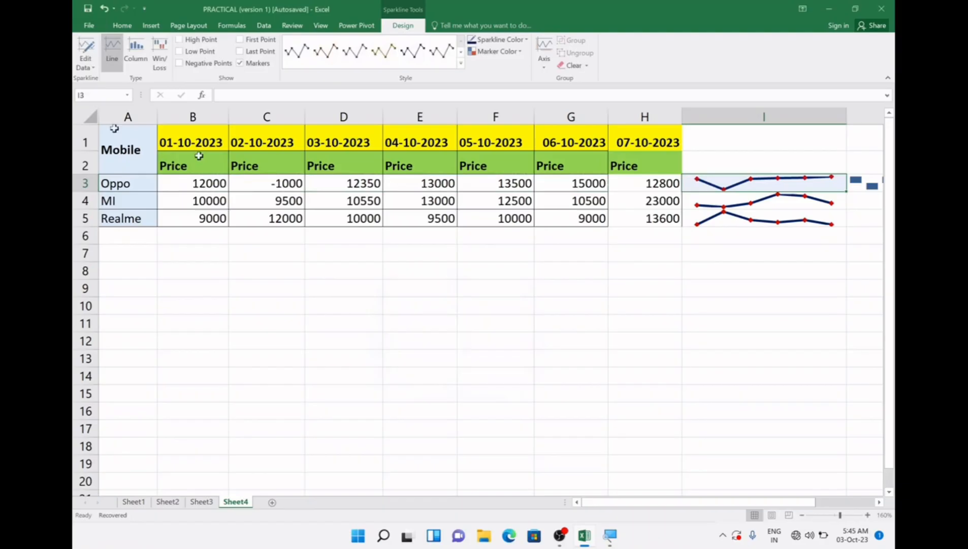
- Edit the Oppo line sparkline's group location and data, setting the data range to B3:H3 and the location to A9
click(88, 66)
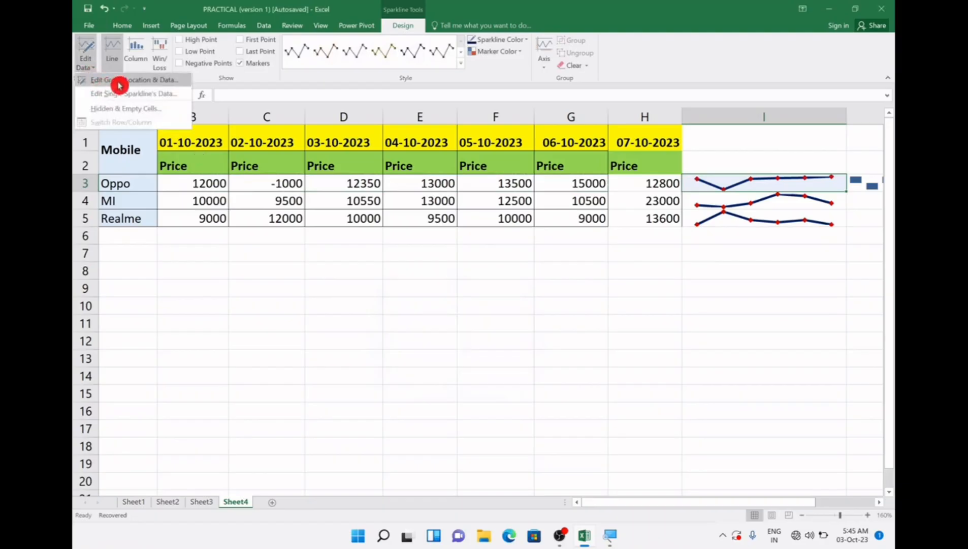
click(142, 86)
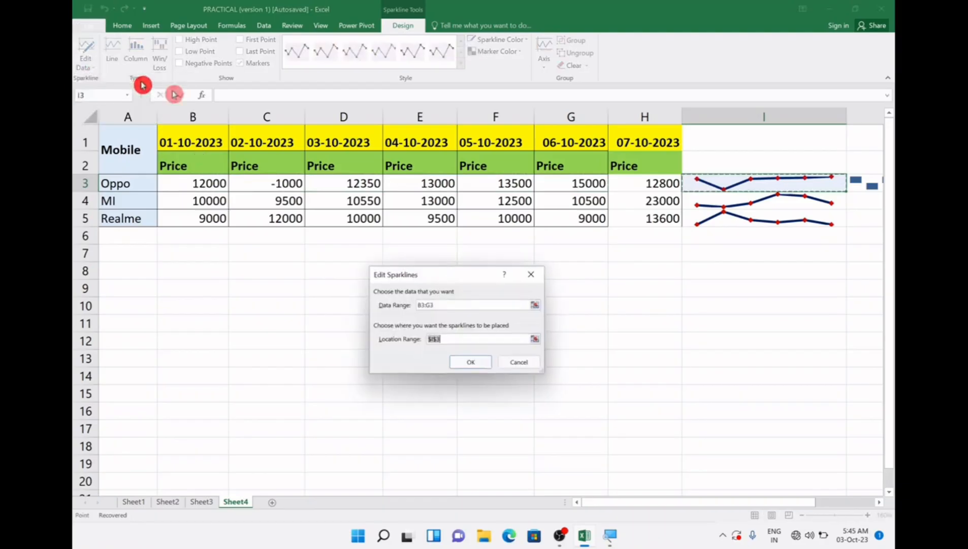
click(416, 307)
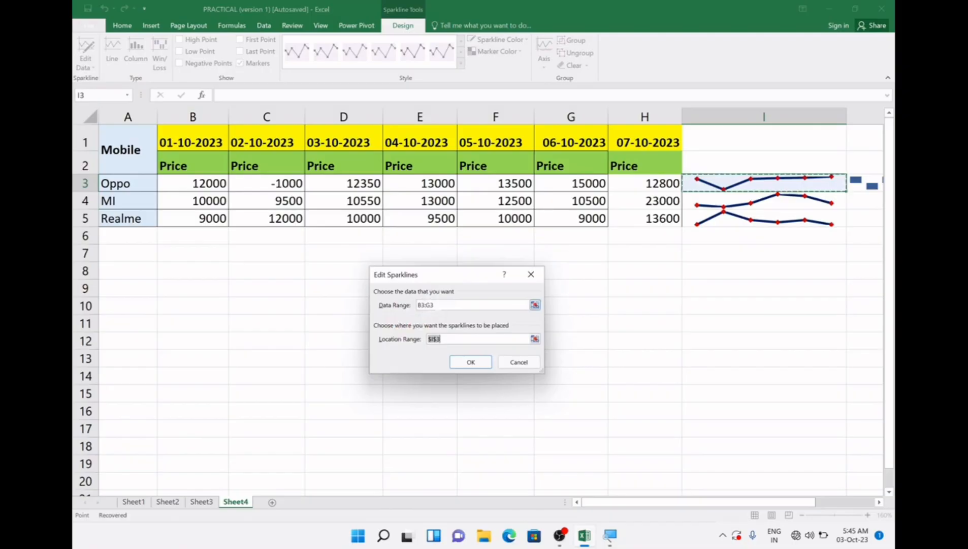
click(435, 305)
drag(193, 180, 643, 184)
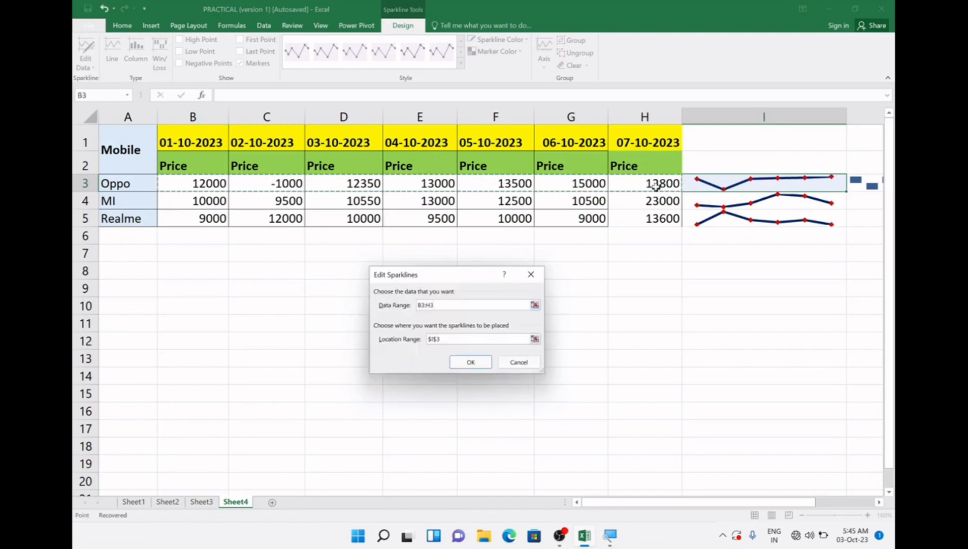
click(443, 338)
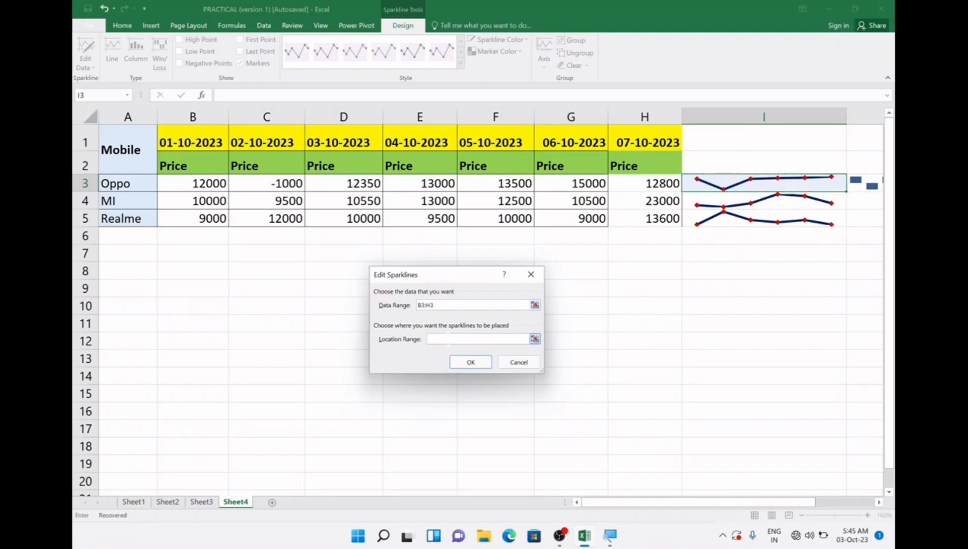
click(123, 287)
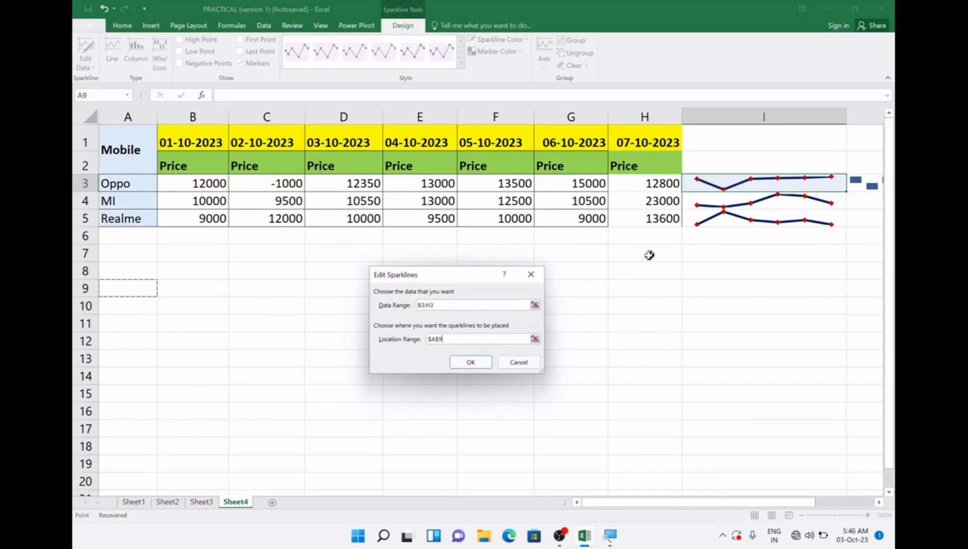
click(470, 363)
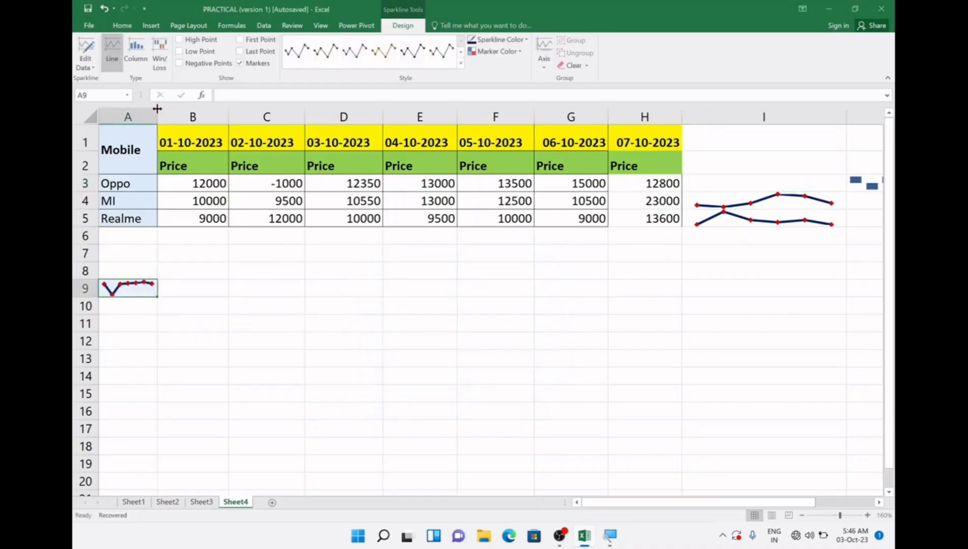
- Widen column A and move the Oppo sparkline from A9 back to I3
drag(158, 108, 213, 109)
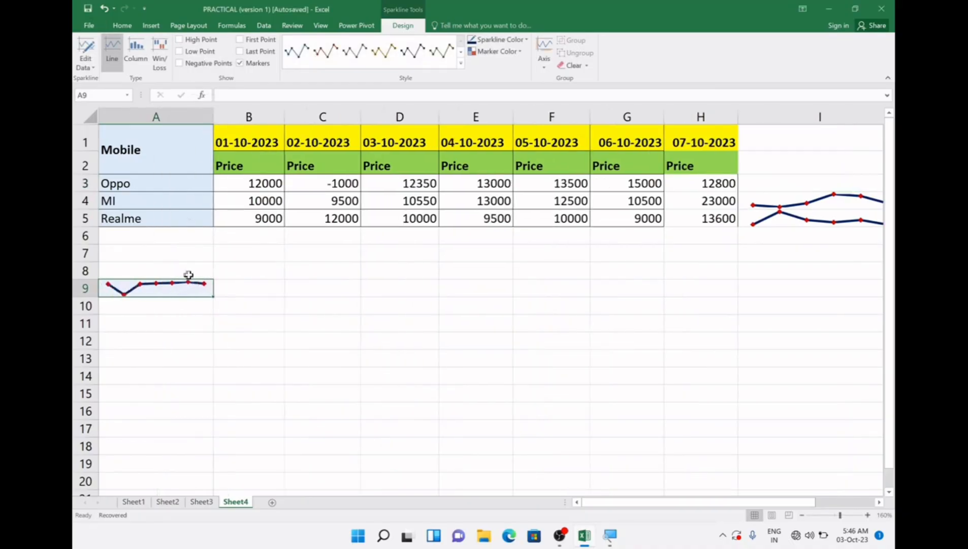
drag(189, 280, 804, 180)
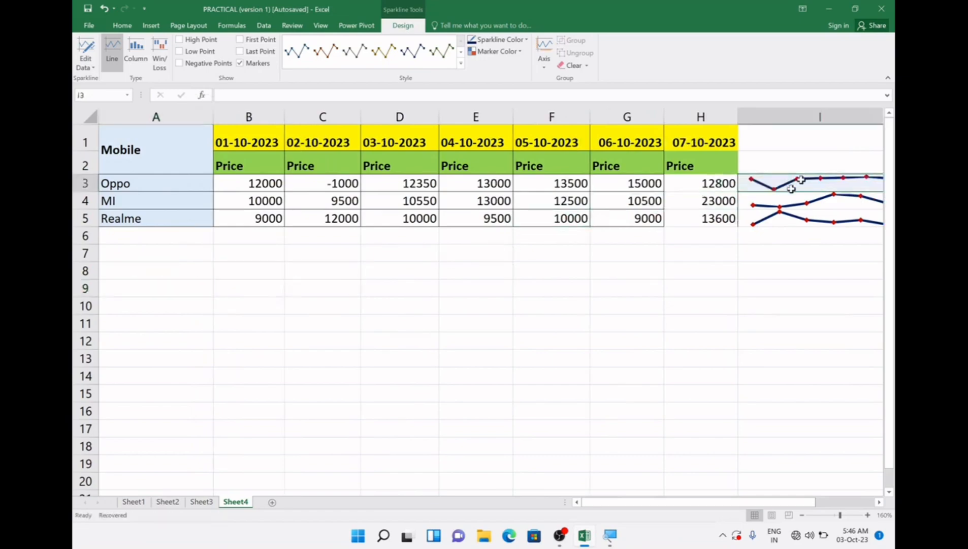
drag(709, 504, 740, 504)
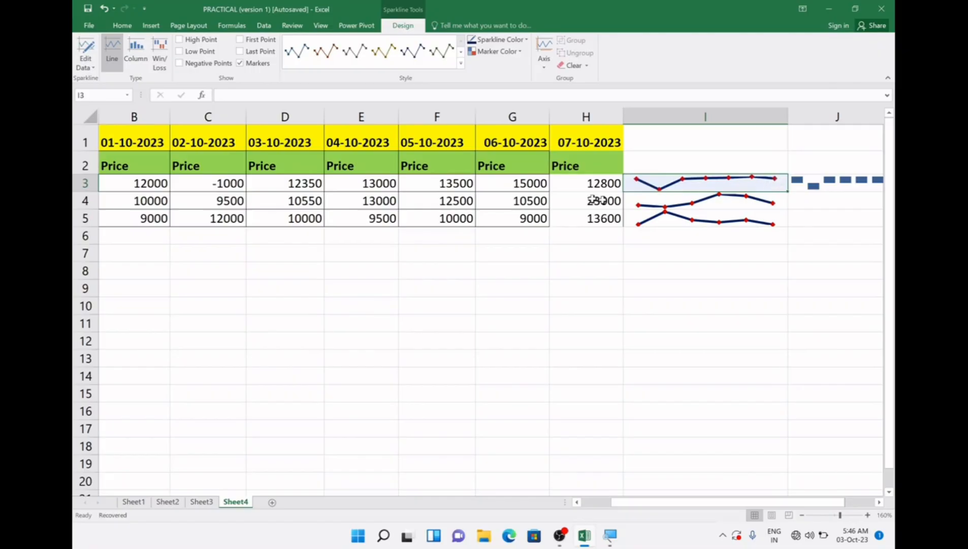
- Check the Oppo sparkline in I3 against its source prices in G3, H3 and C3
click(520, 185)
click(599, 184)
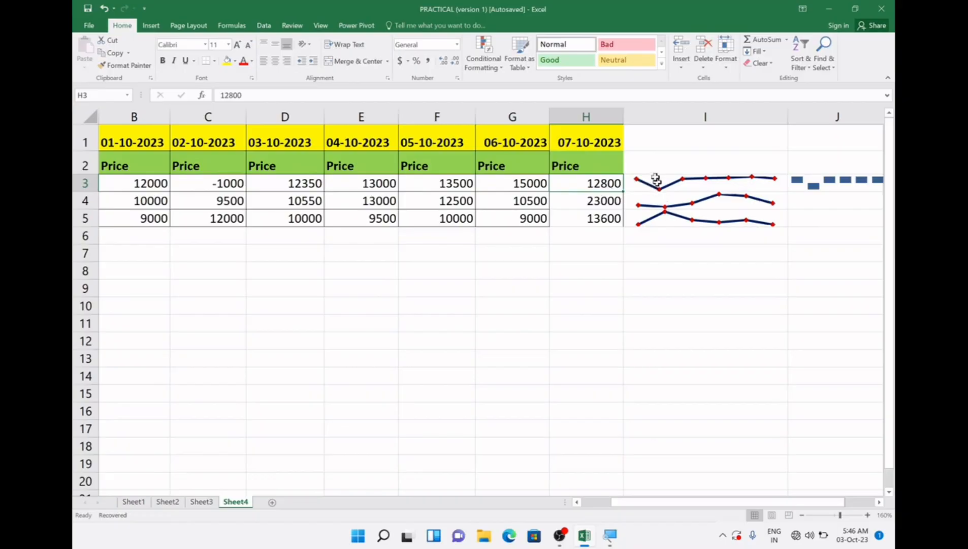
click(226, 185)
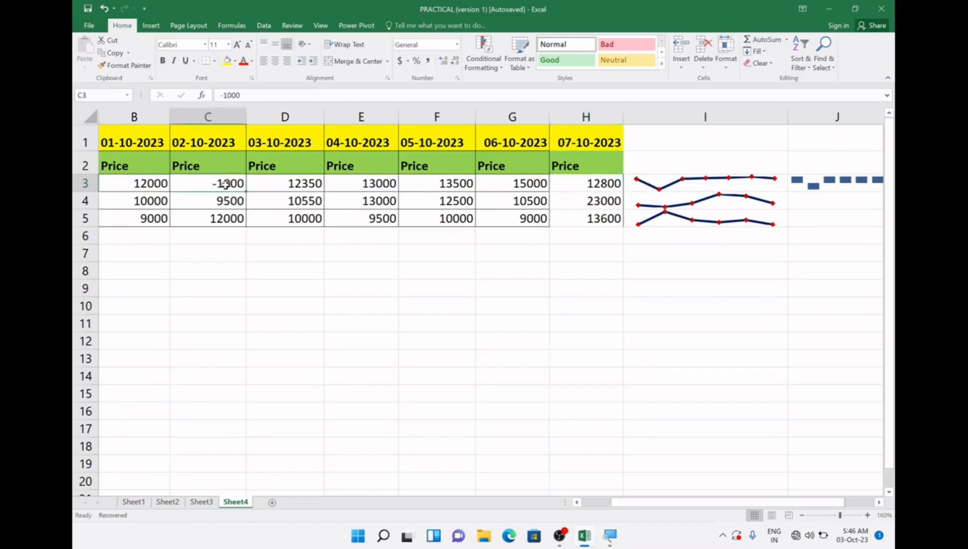
click(700, 184)
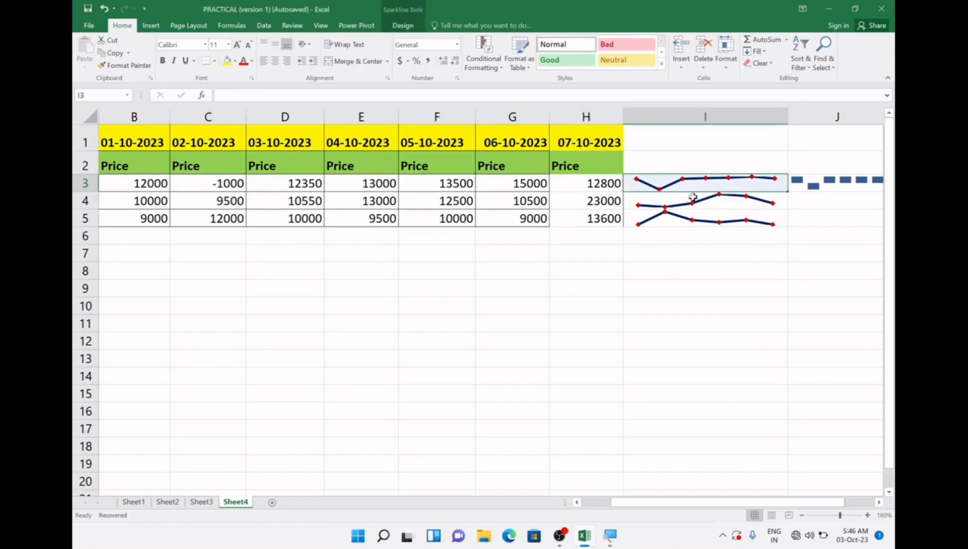
- Fill the Oppo sparkline from I3 down through I5 so the MI and Realme sparklines include the 07-10-2023 prices
click(688, 201)
click(688, 214)
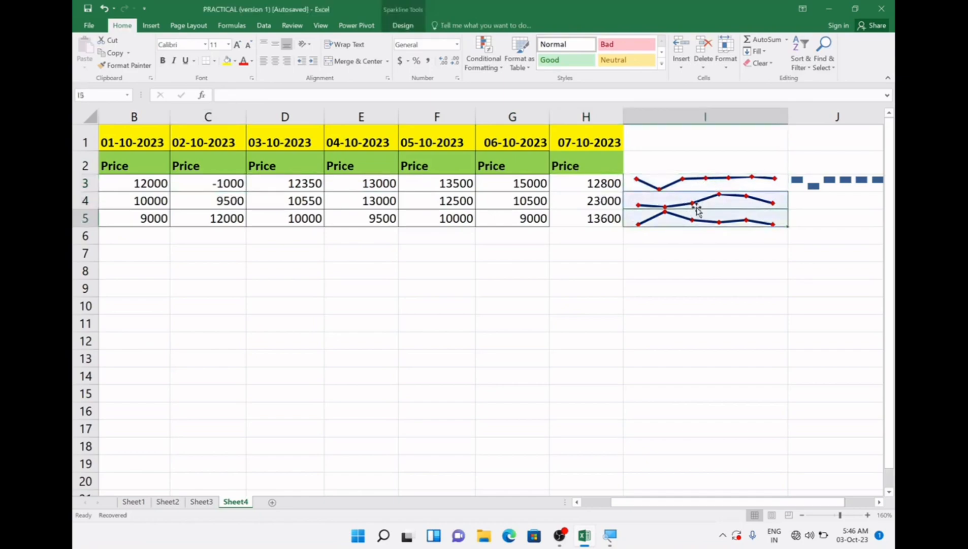
click(741, 180)
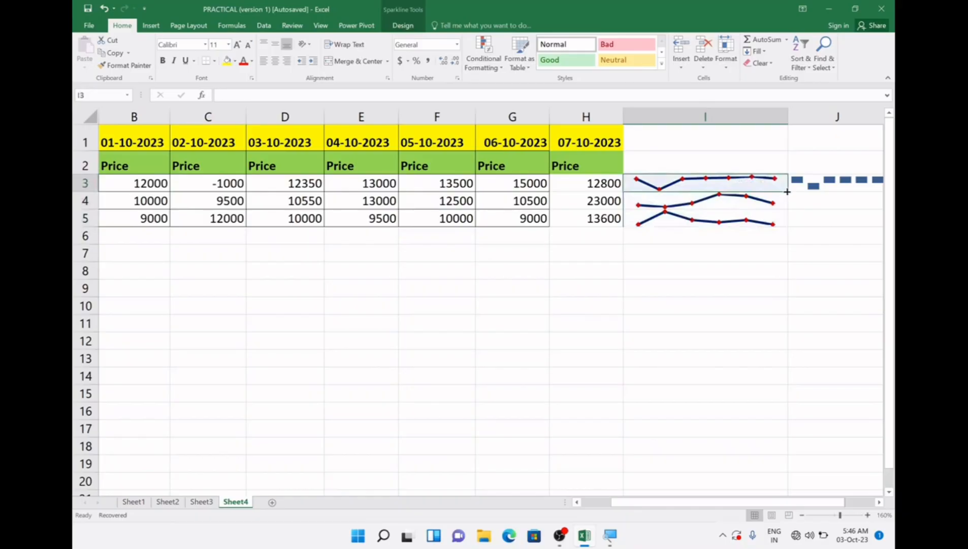
drag(787, 191, 788, 226)
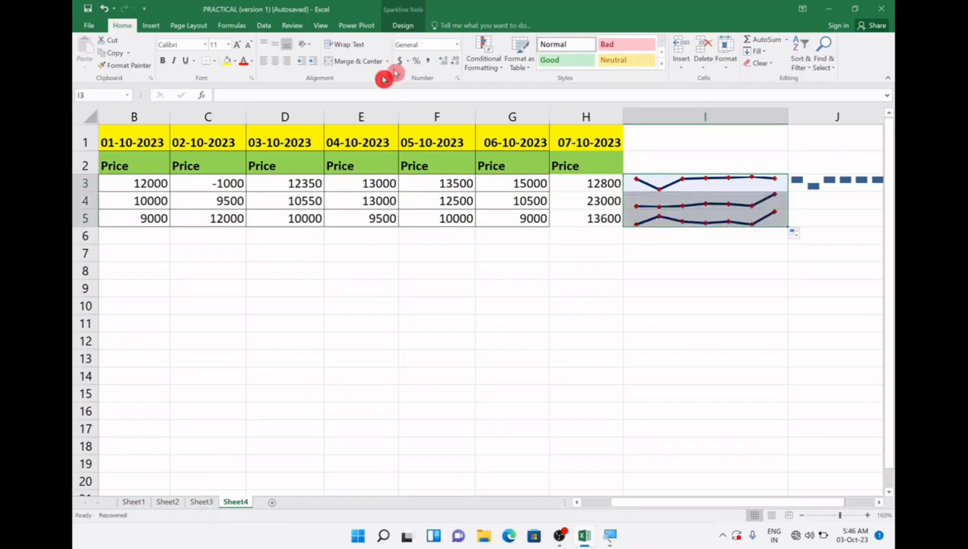
click(402, 27)
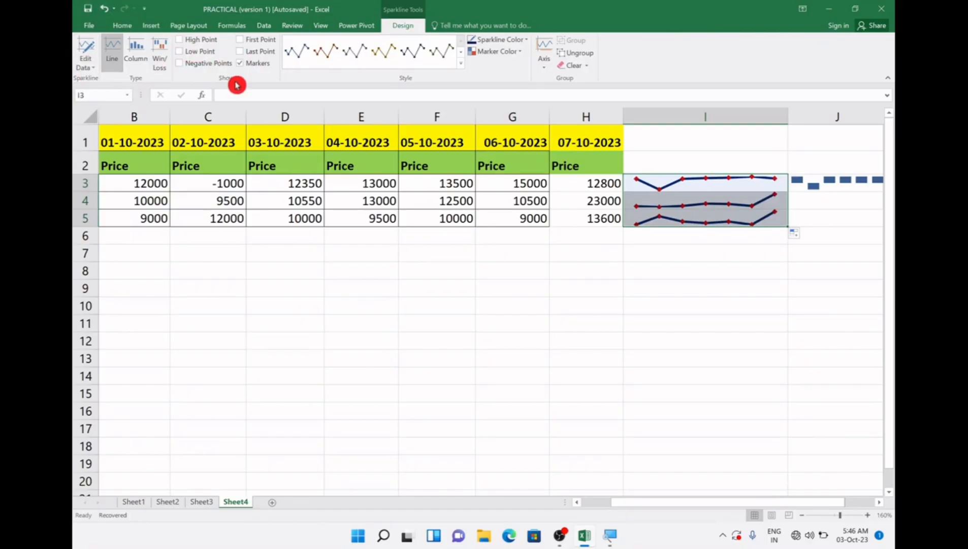
scroll(562, 259, up, 2)
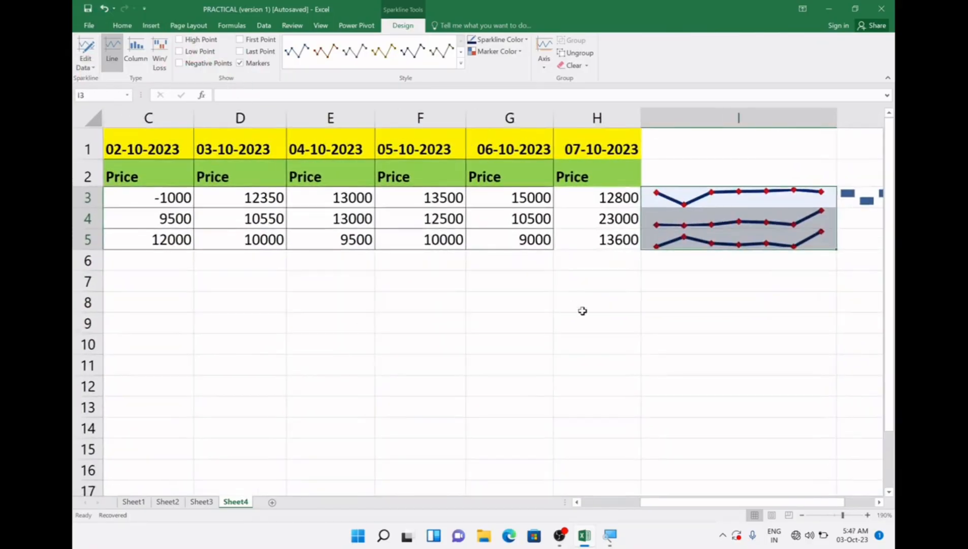
- Toggle the markers off, on and off again for the line sparklines in I3:I5
drag(669, 495, 720, 506)
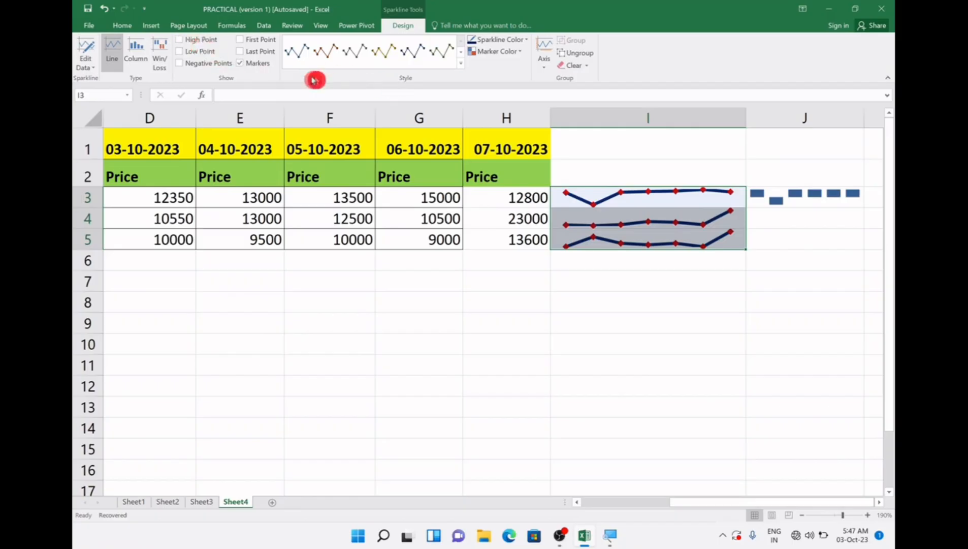
click(243, 64)
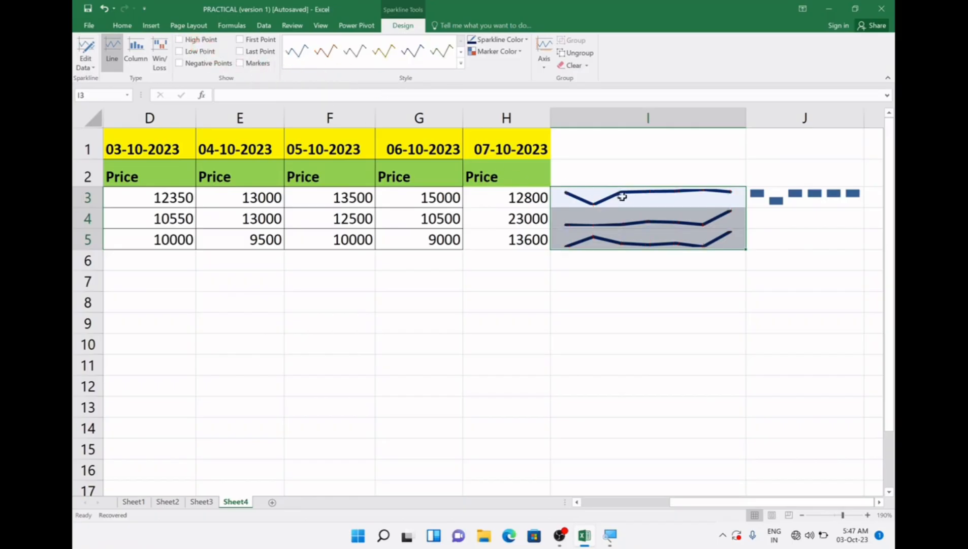
click(240, 63)
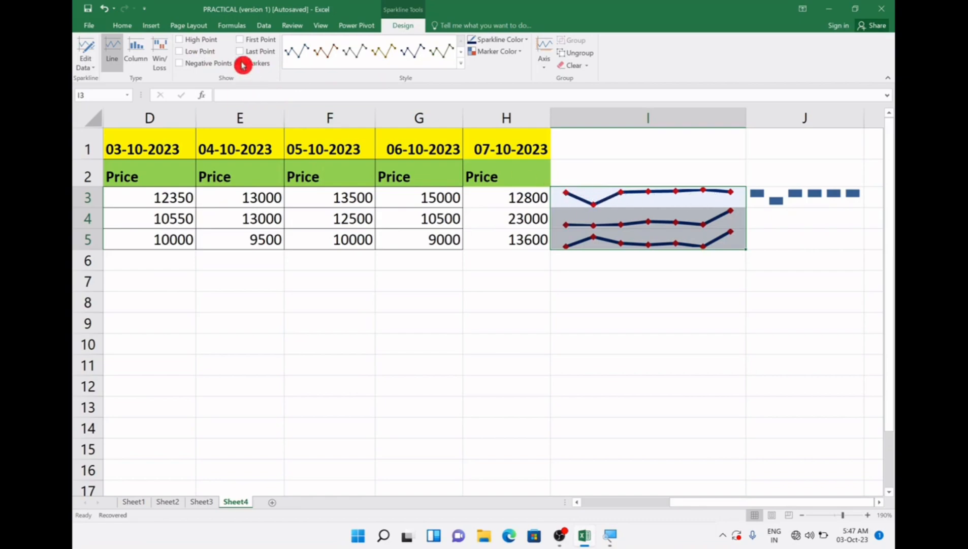
click(241, 63)
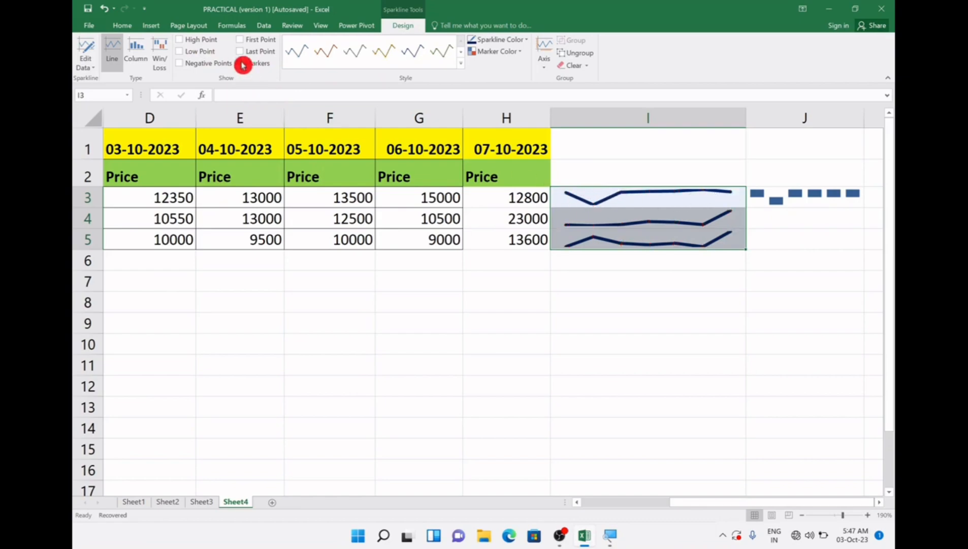
- Highlight the high and low points on the line sparklines in I3:I5, and hide both again
click(182, 42)
click(181, 52)
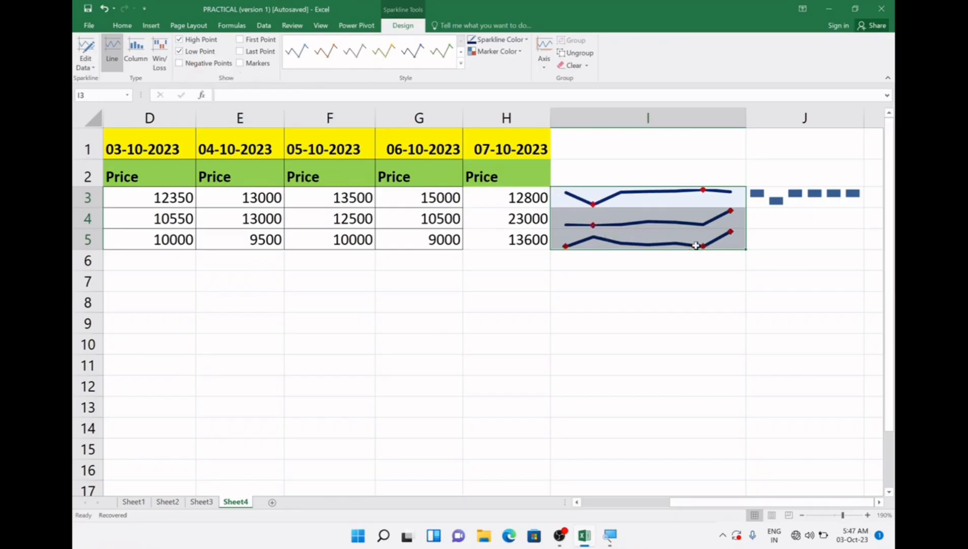
click(181, 53)
click(182, 40)
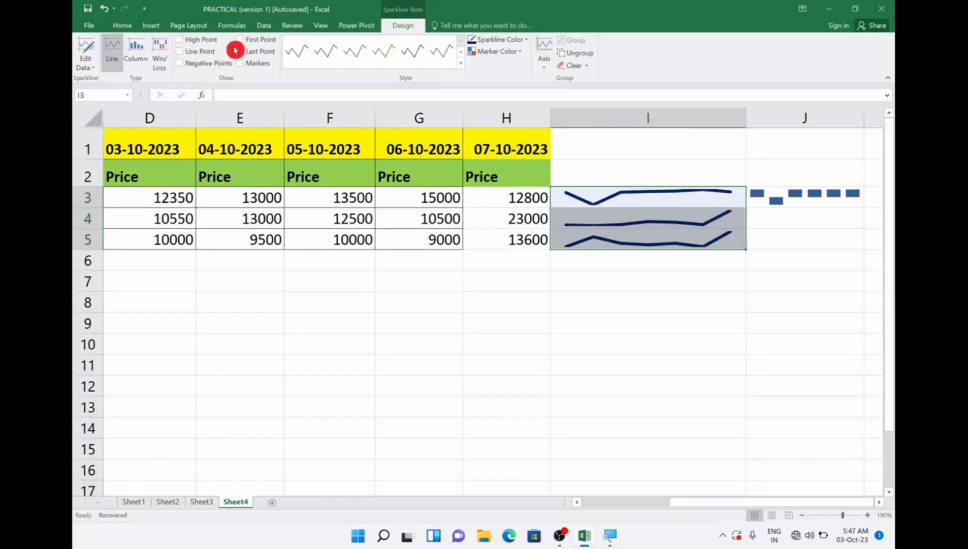
- Highlight the first, last and negative points on the line sparklines in I3:I5
click(242, 45)
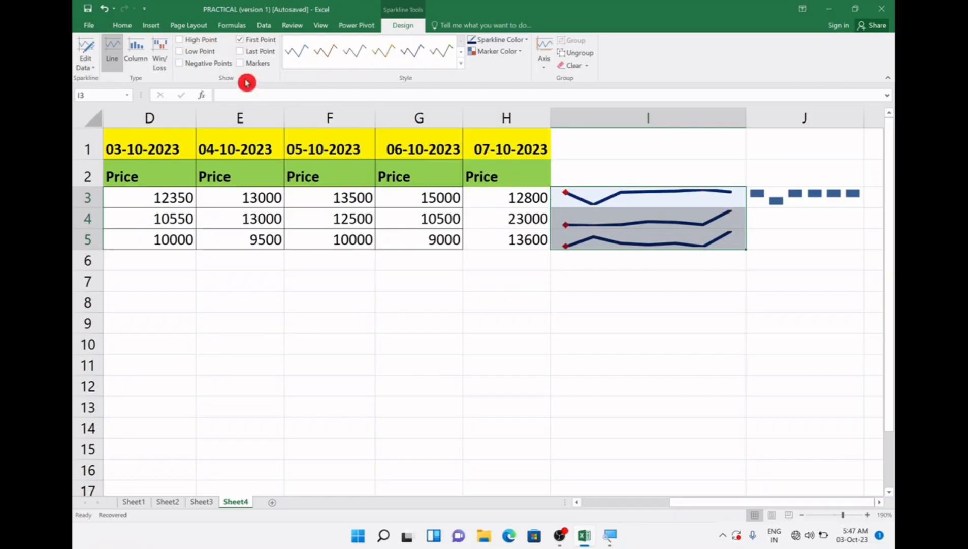
click(247, 55)
click(180, 63)
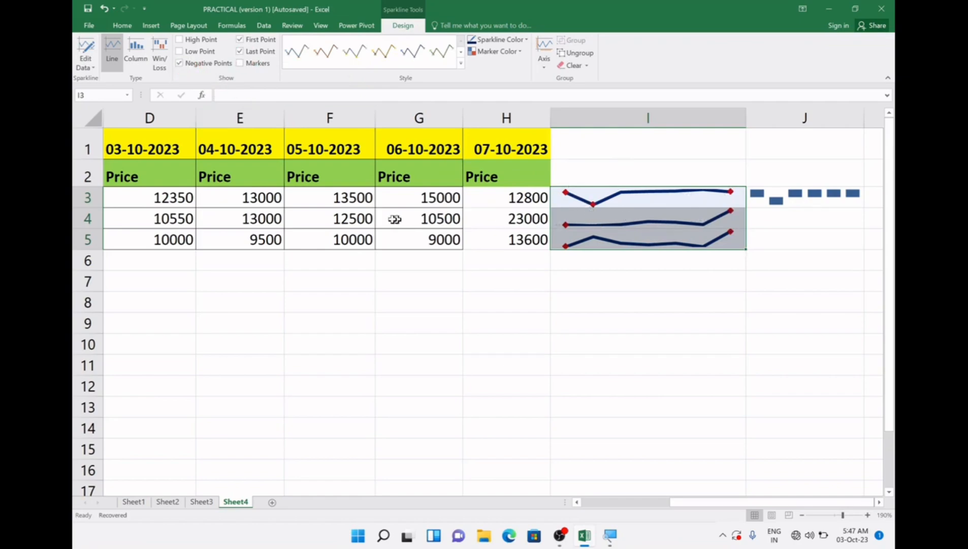
- Compare the Oppo price for 02-10-2023 in C3 with the highlighted points on the line sparklines
click(126, 193)
drag(751, 507, 665, 495)
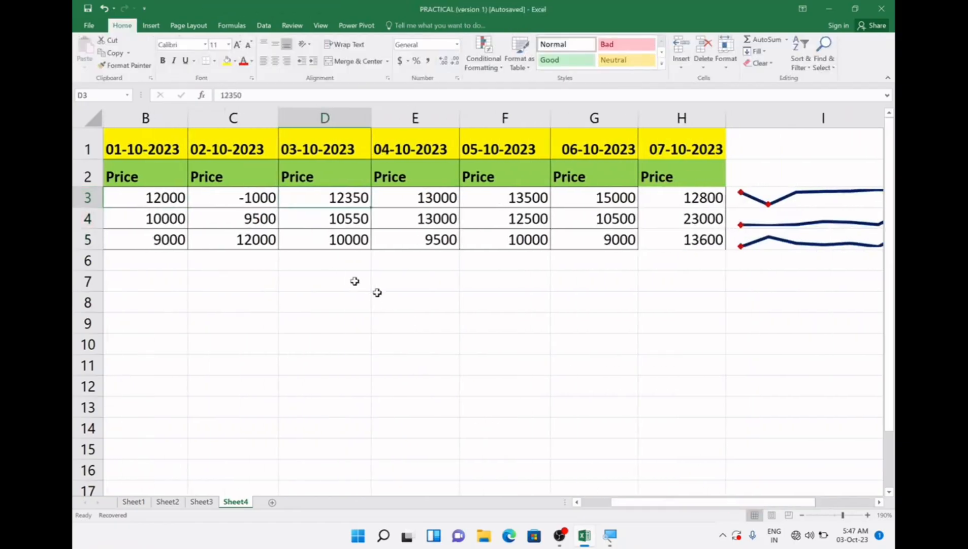
click(236, 199)
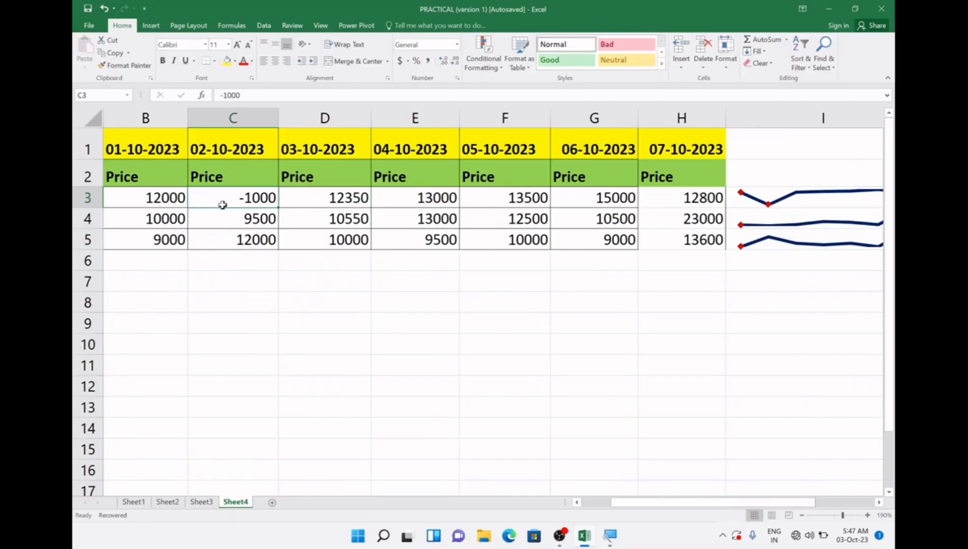
scroll(226, 202, down, 3)
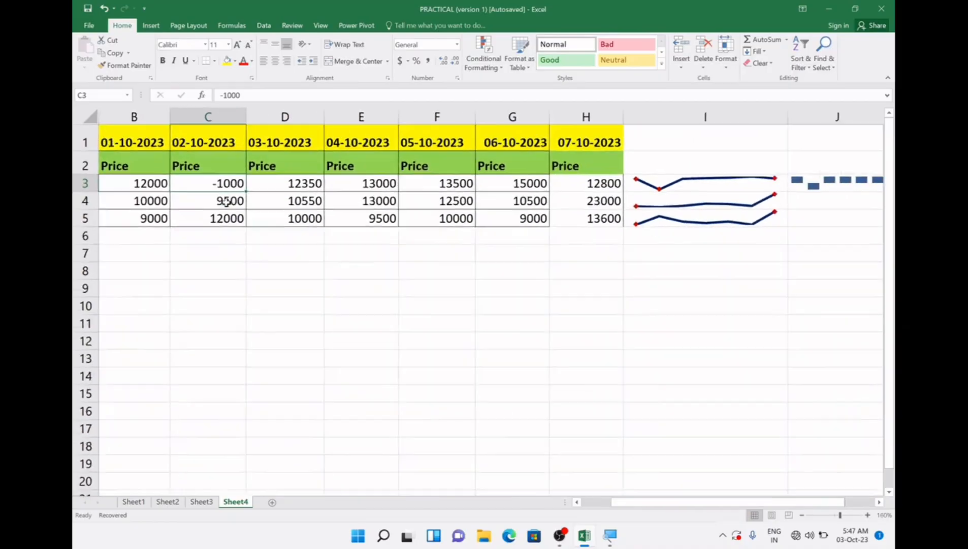
drag(633, 501, 584, 495)
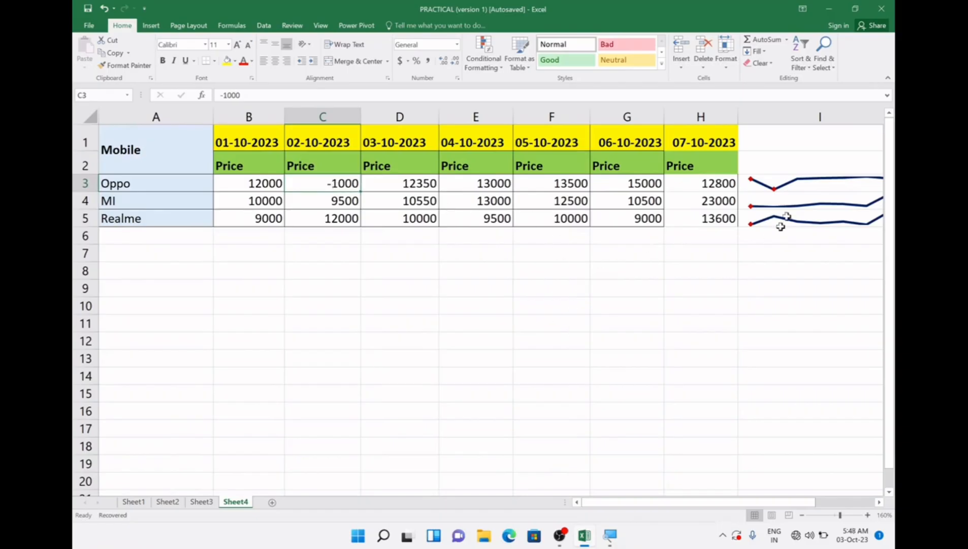
scroll(597, 275, down, 1)
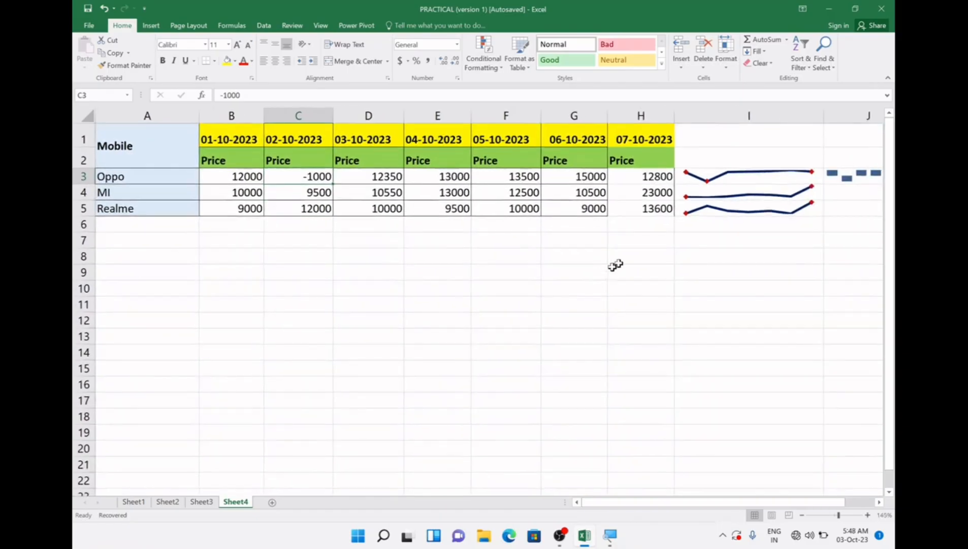
- Hide the first, last and negative points on the I3:I5 sparklines and show all markers instead
click(762, 184)
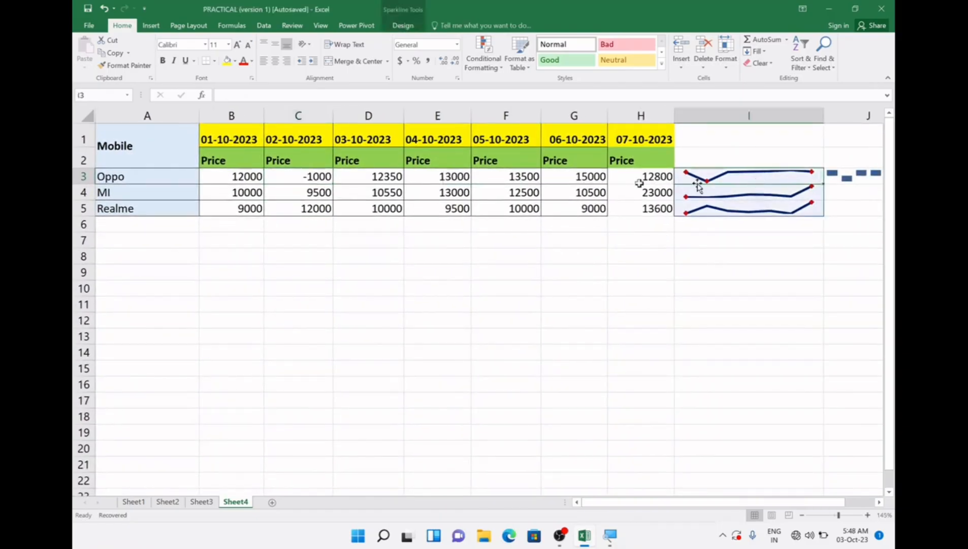
click(402, 25)
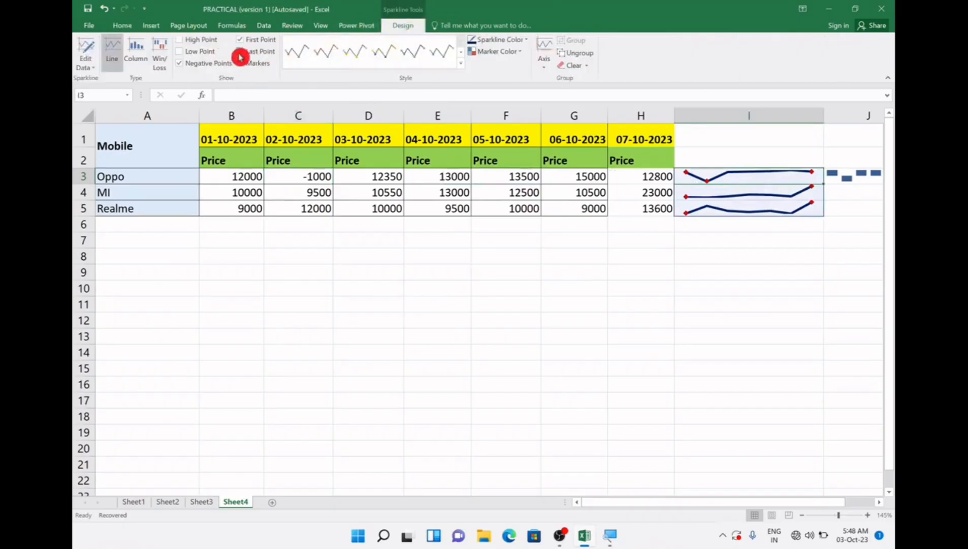
click(239, 51)
click(240, 40)
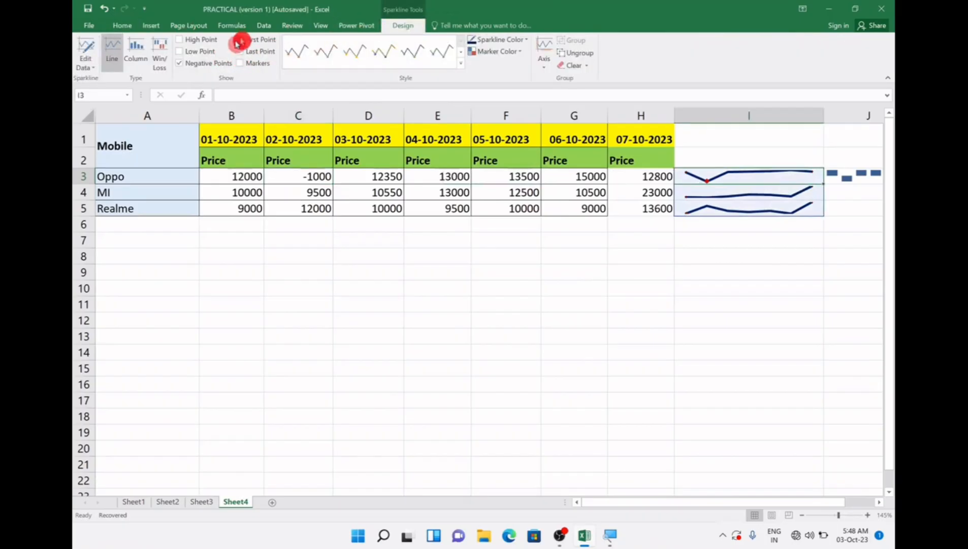
click(179, 63)
click(239, 63)
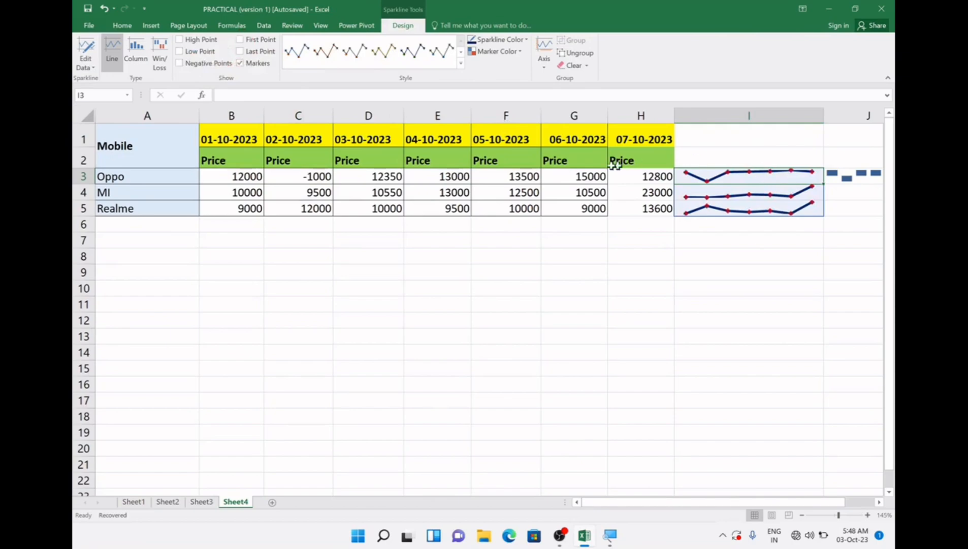
- Apply the preset style with a black line and blue markers to the line sparklines in I3:I5
click(460, 63)
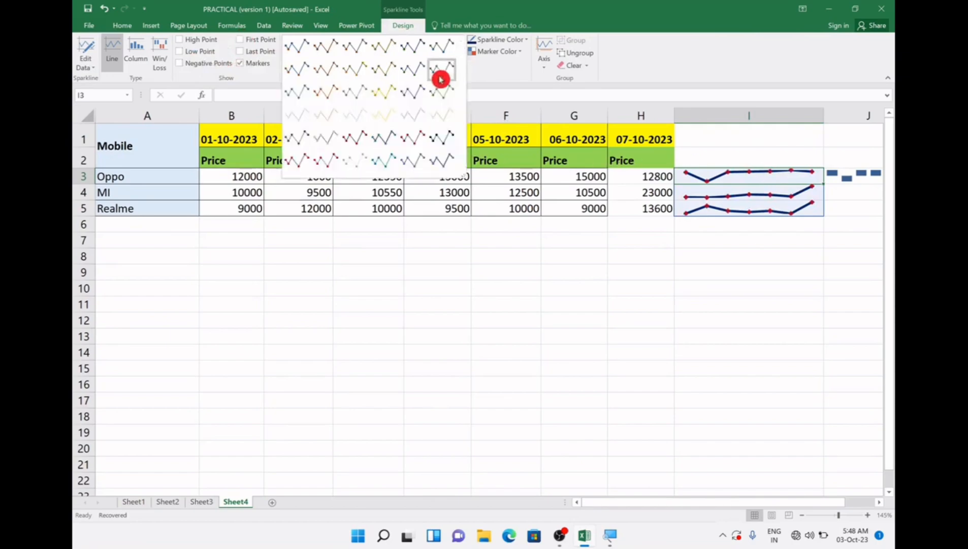
click(396, 141)
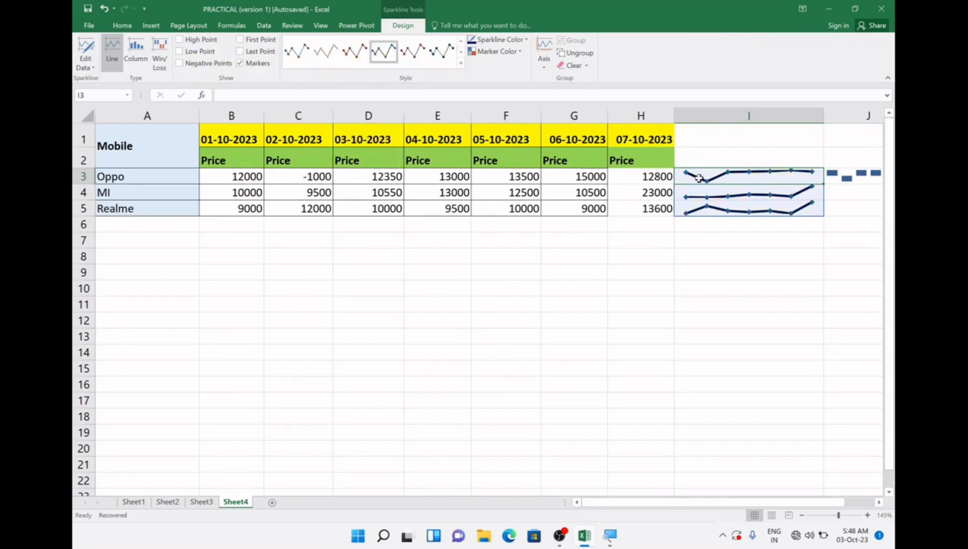
click(526, 39)
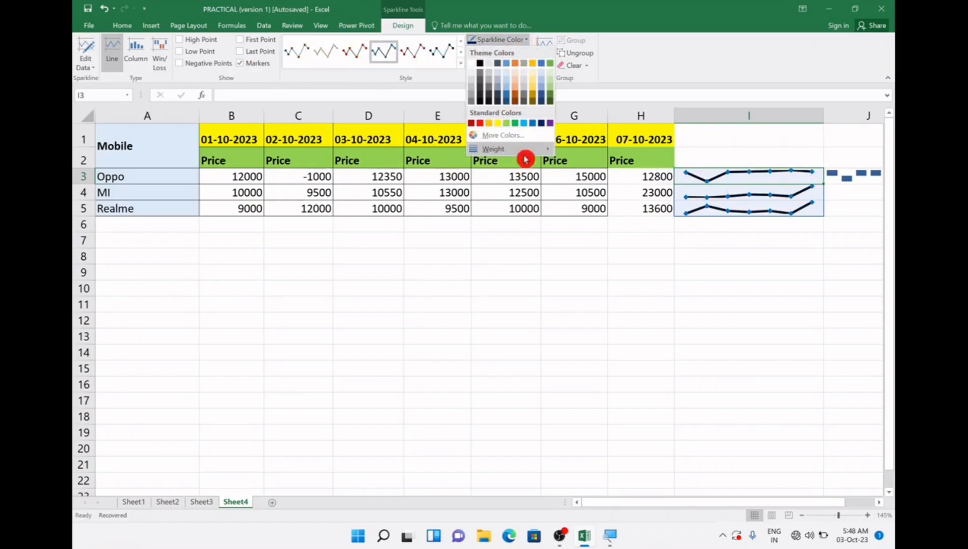
click(447, 79)
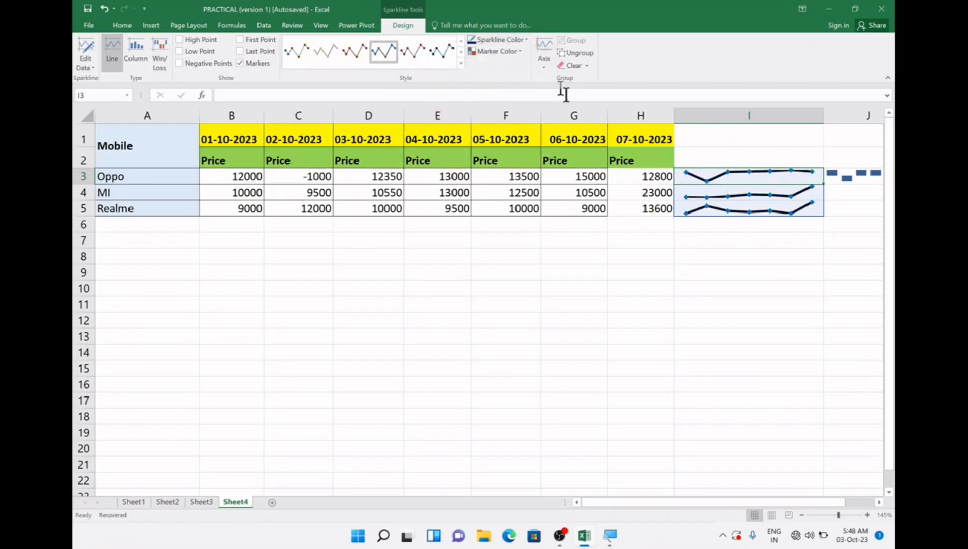
- Set the high-point marker colour of the I3:I5 line sparklines to standard green
click(522, 54)
mouse_move(519, 60)
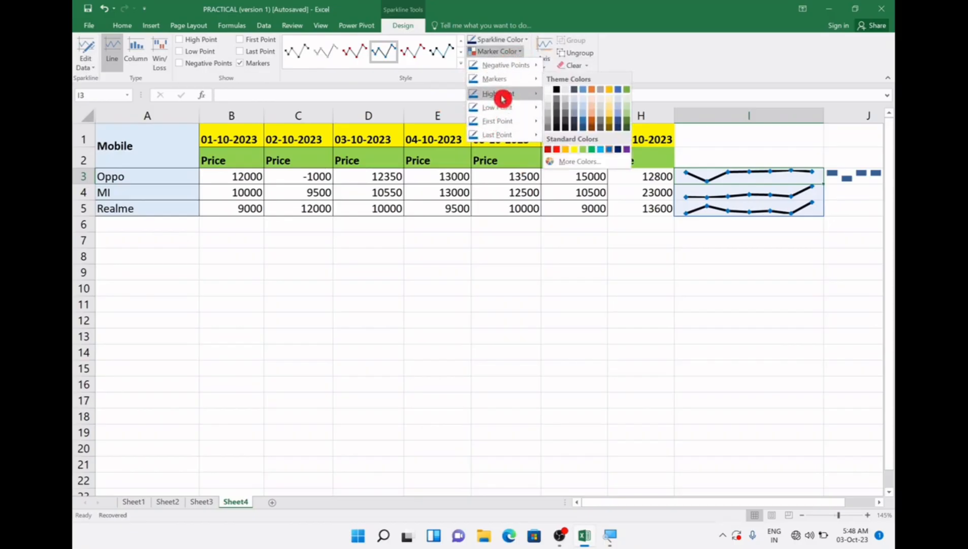
mouse_move(508, 96)
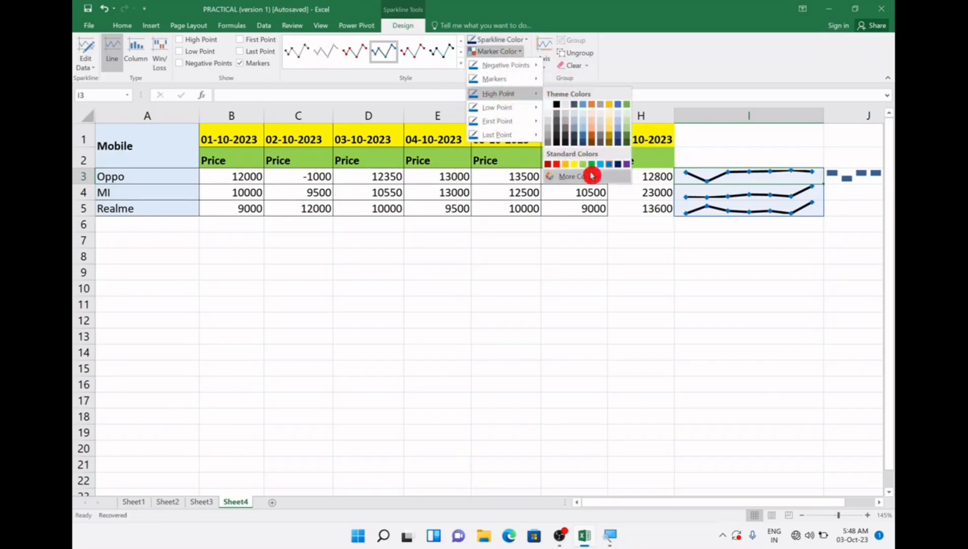
click(592, 164)
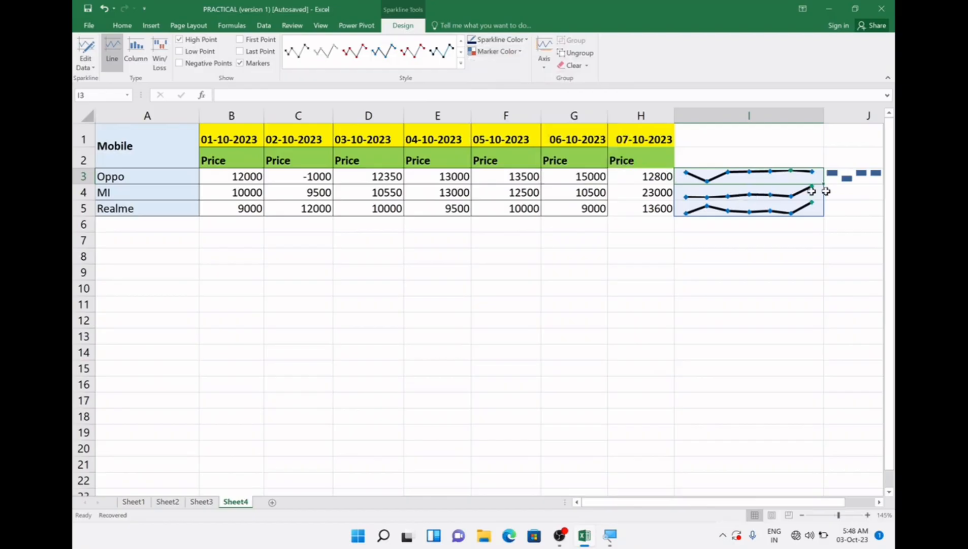
- Set the low-point marker colour of the I3:I5 line sparklines to standard red
scroll(808, 244, up, 6)
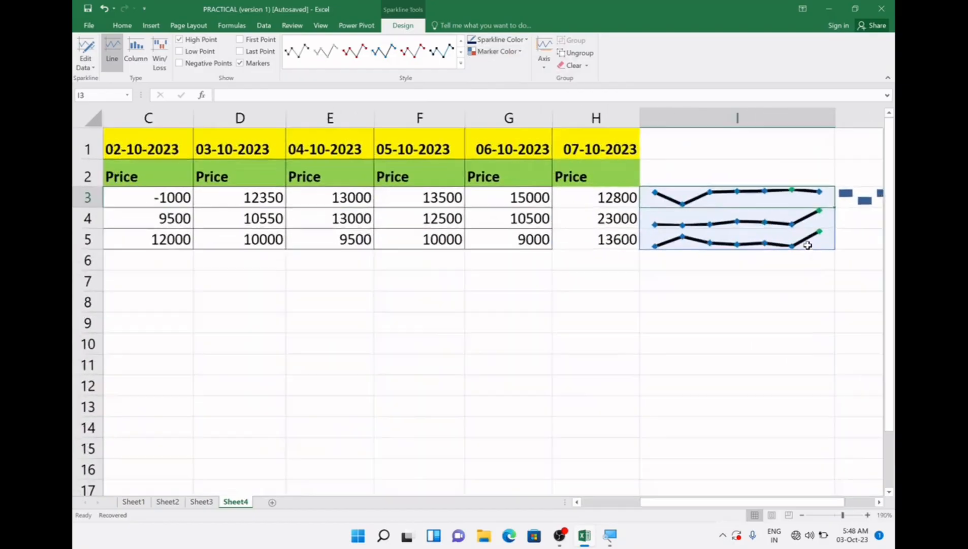
scroll(801, 247, up, 1)
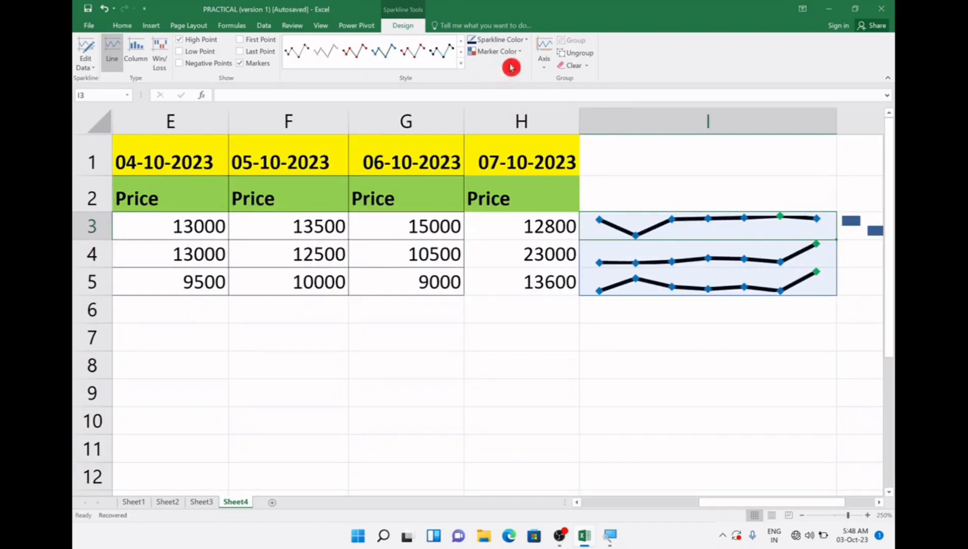
click(519, 51)
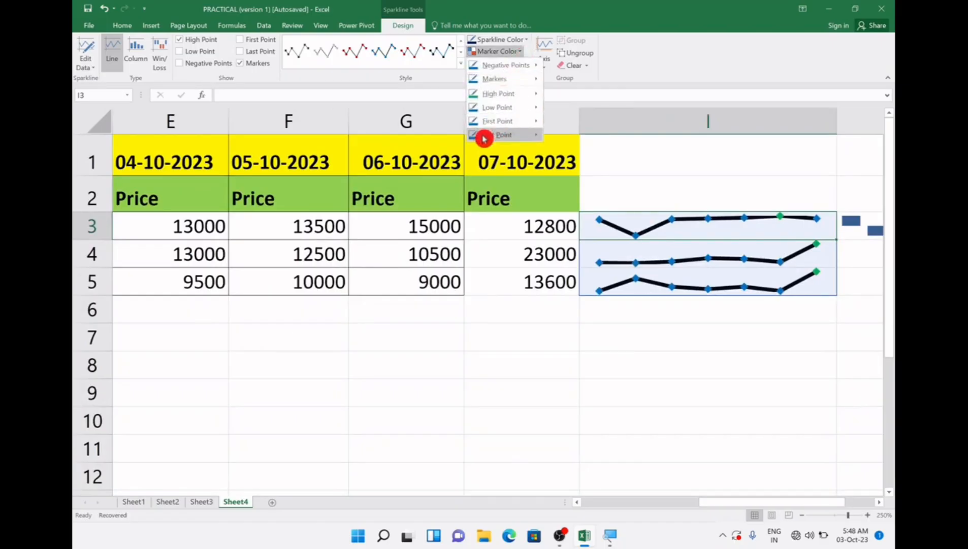
mouse_move(505, 113)
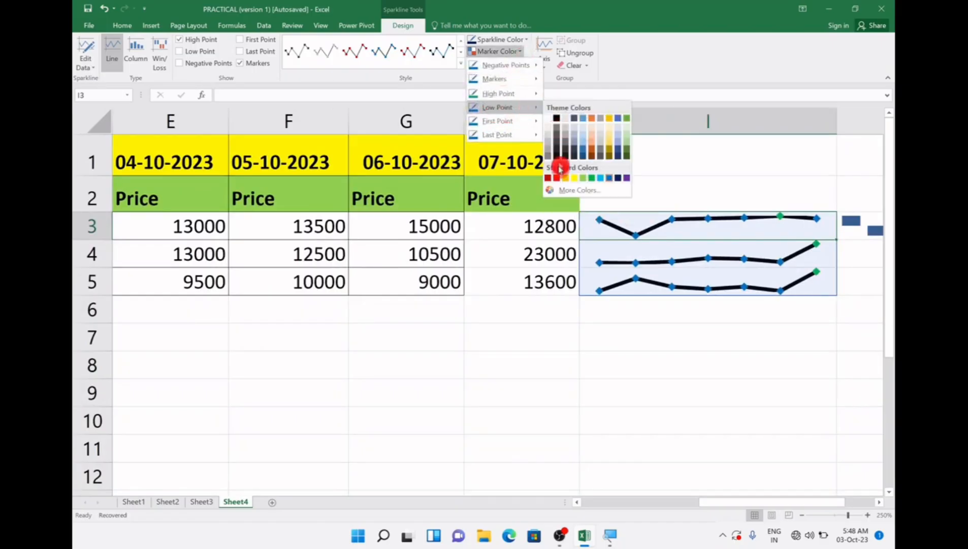
click(557, 179)
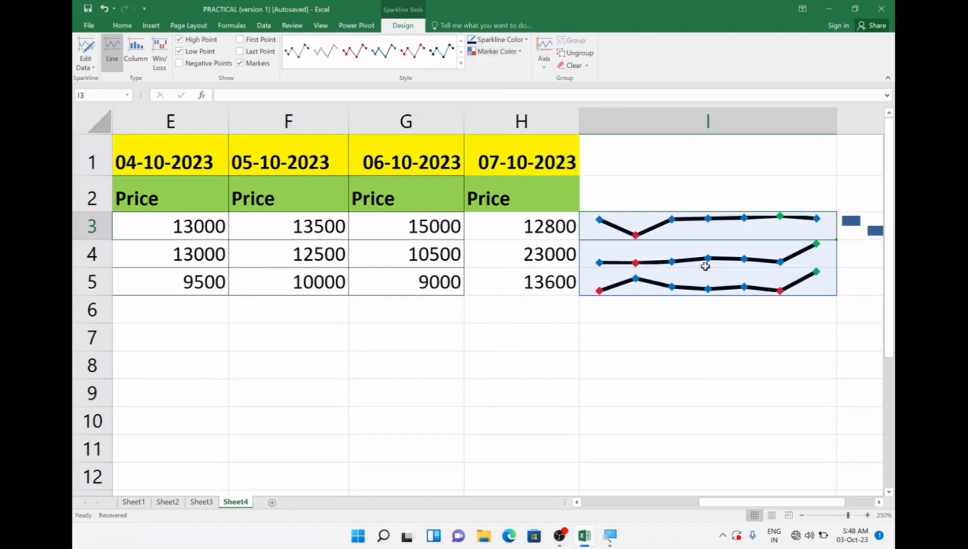
click(519, 51)
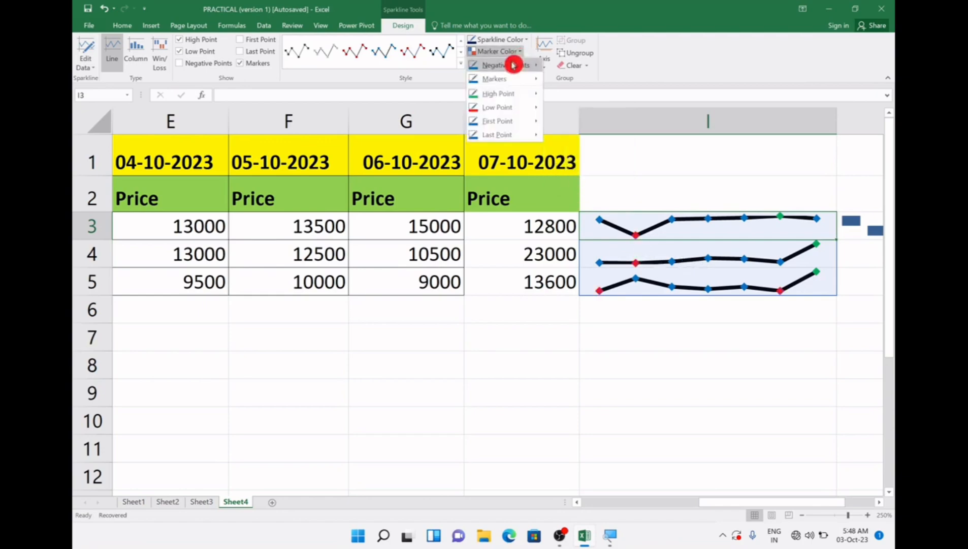
mouse_move(523, 115)
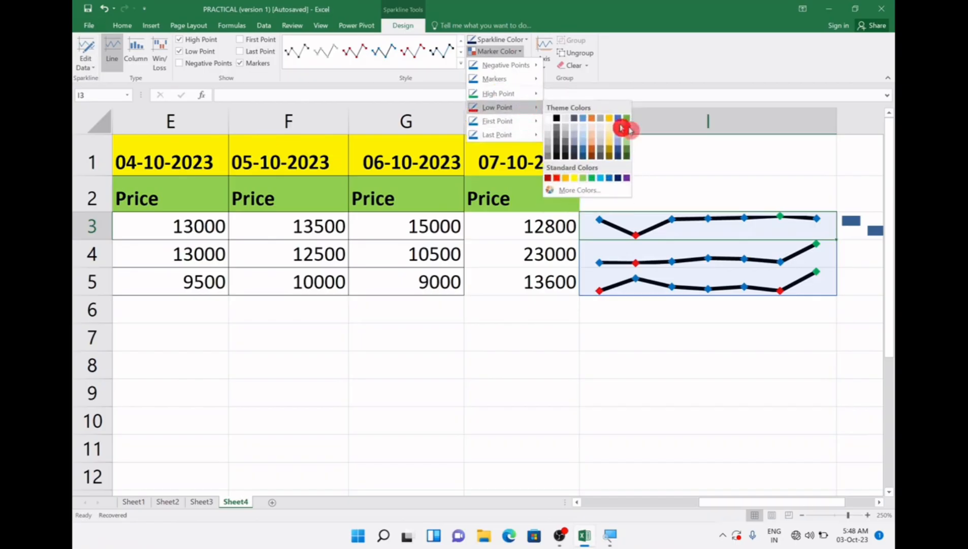
click(660, 143)
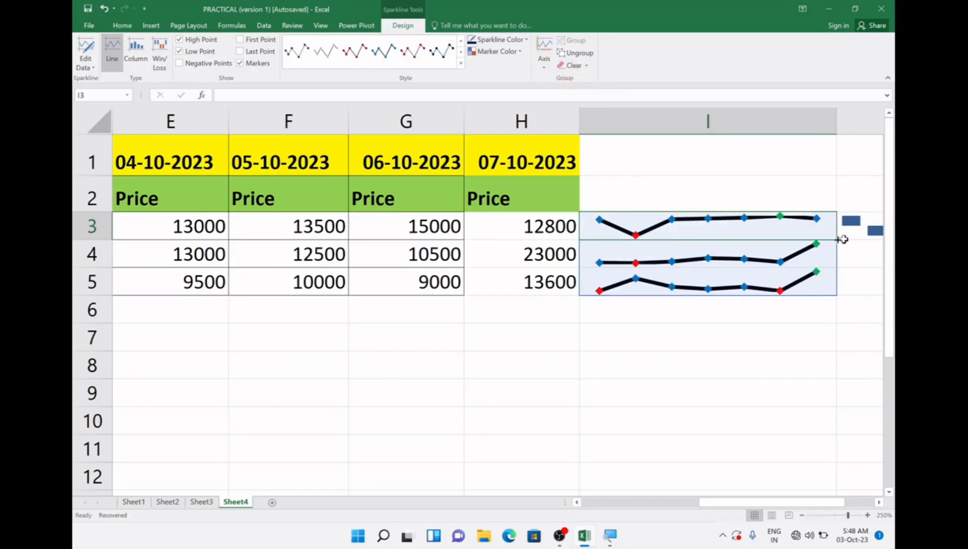
- Ungroup the MI sparkline in I4 from the line sparkline group and select the Oppo sparkline in I3
click(724, 248)
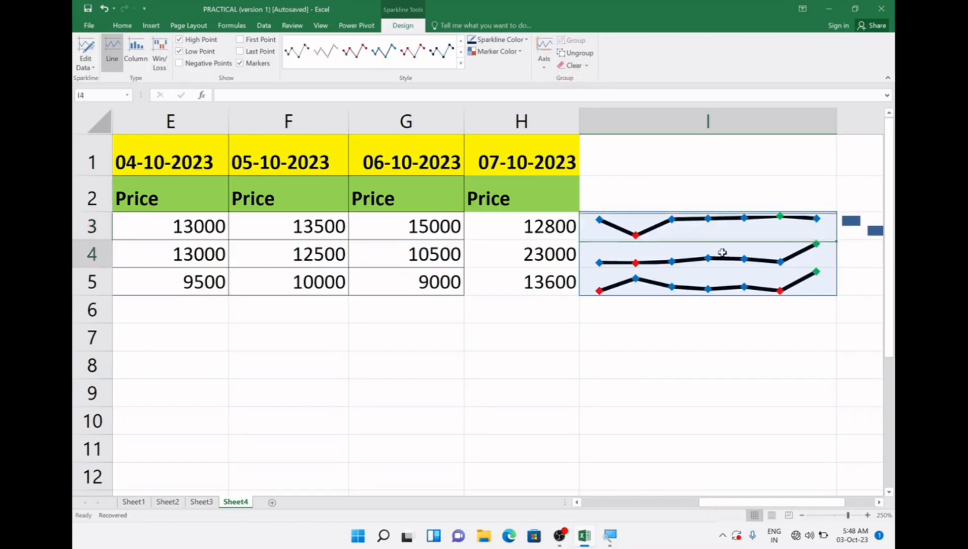
click(574, 53)
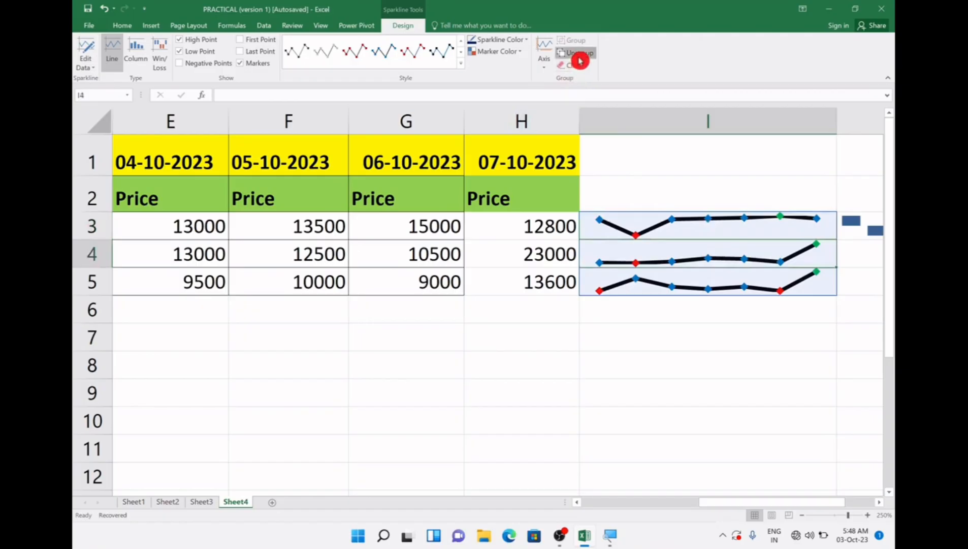
click(697, 231)
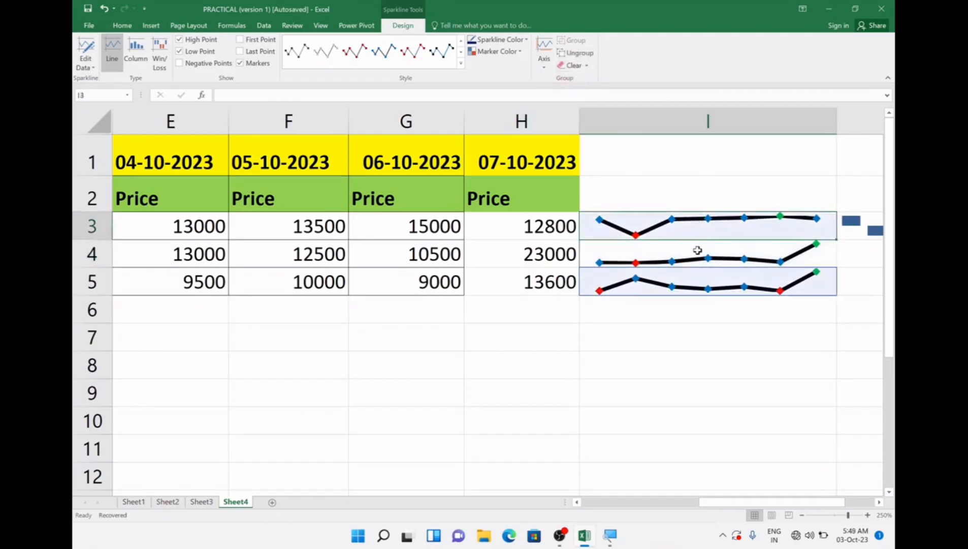
- Ungroup the Realme sparkline in I5 from the Oppo sparkline and select the sparklines in I3 and I4 individually
click(698, 278)
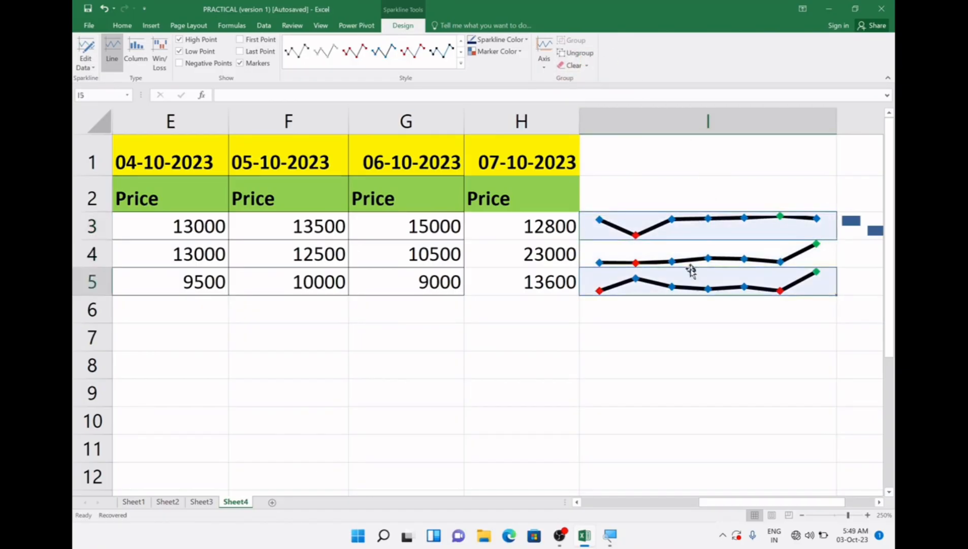
click(576, 54)
click(692, 252)
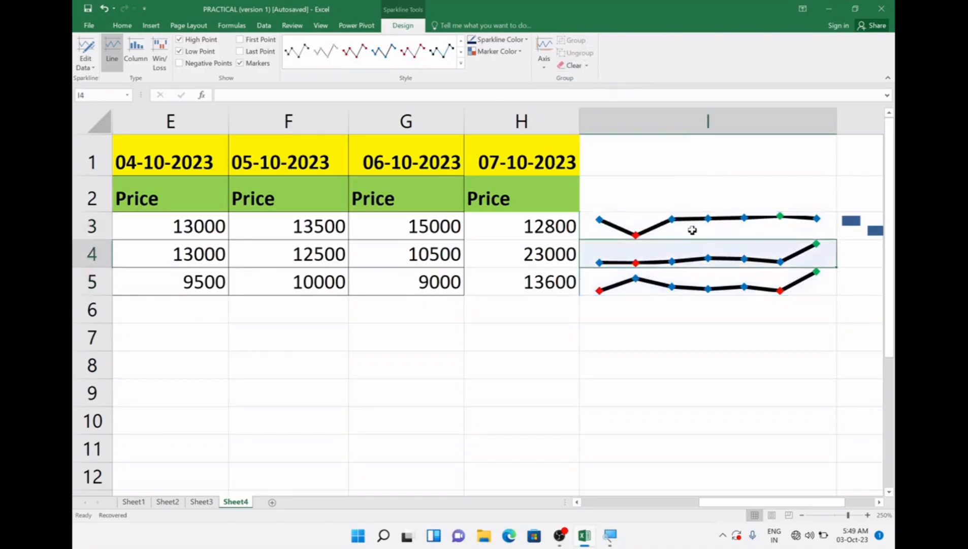
click(691, 231)
click(694, 252)
- Group the sparklines in I3:I5, move them down to I5:I7 and move them back to I3:I5
drag(690, 225, 693, 279)
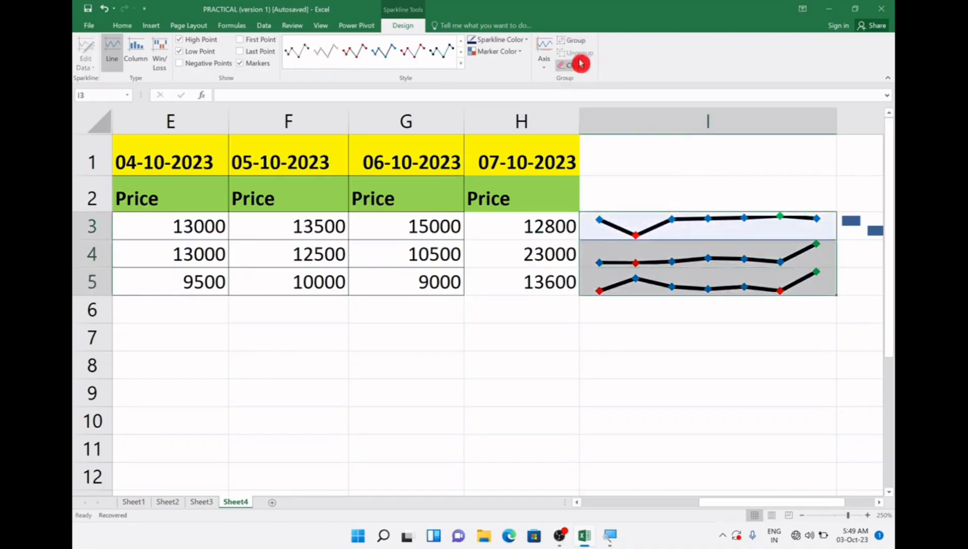
click(573, 39)
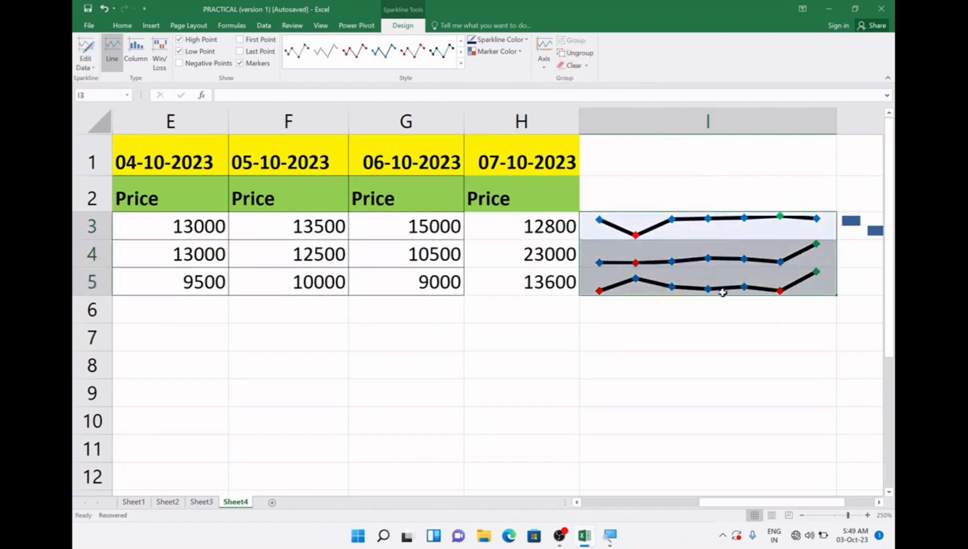
drag(723, 300, 726, 327)
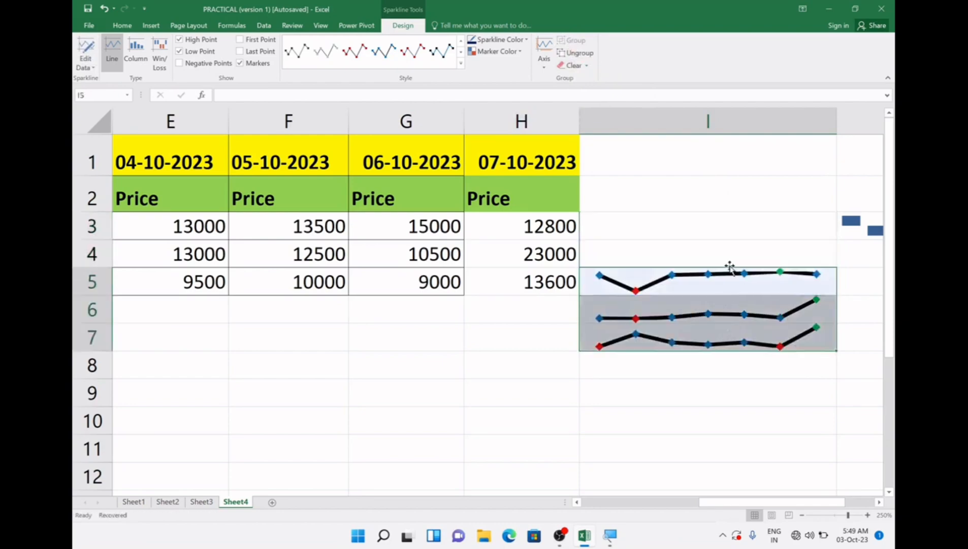
drag(731, 268, 723, 227)
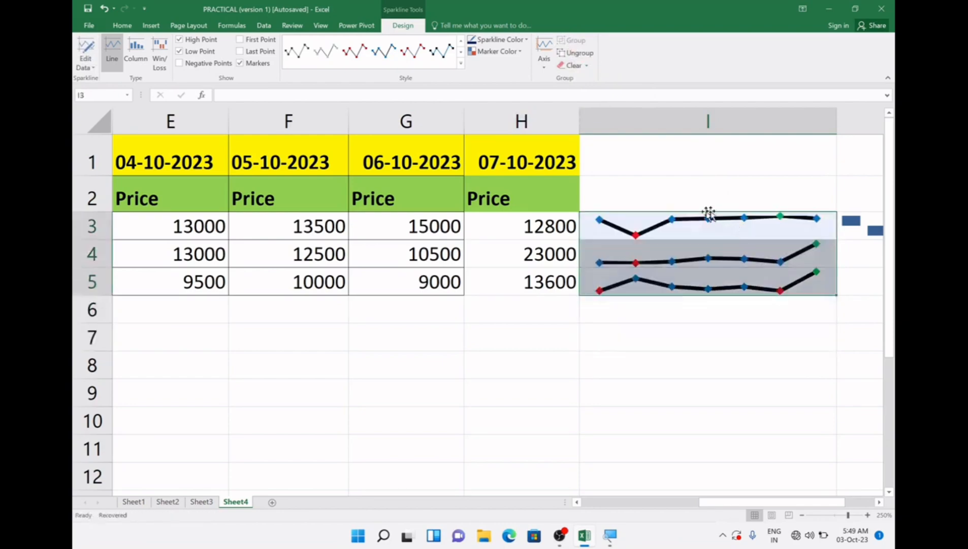
- Ungroup the three line sparklines in I3:I5 and select the MI sparkline in I4
click(585, 58)
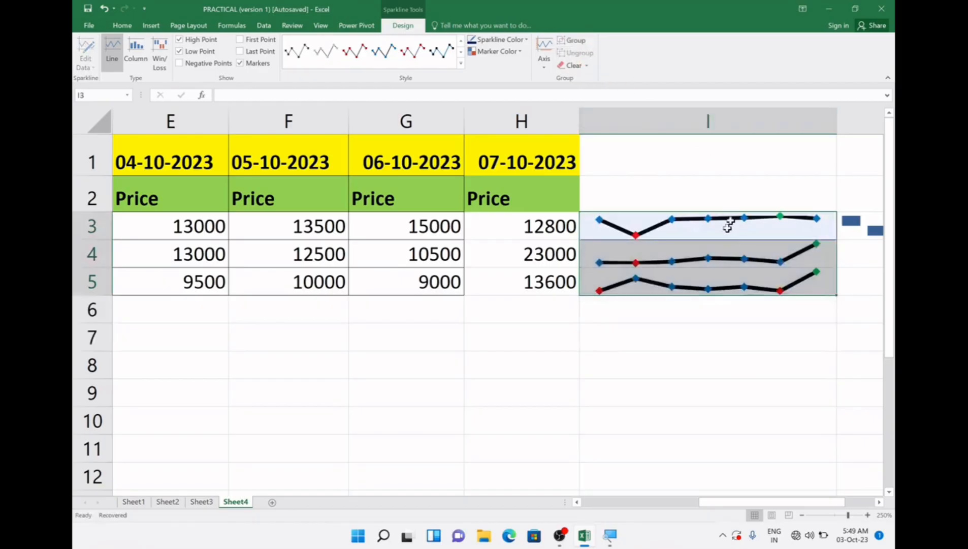
click(730, 255)
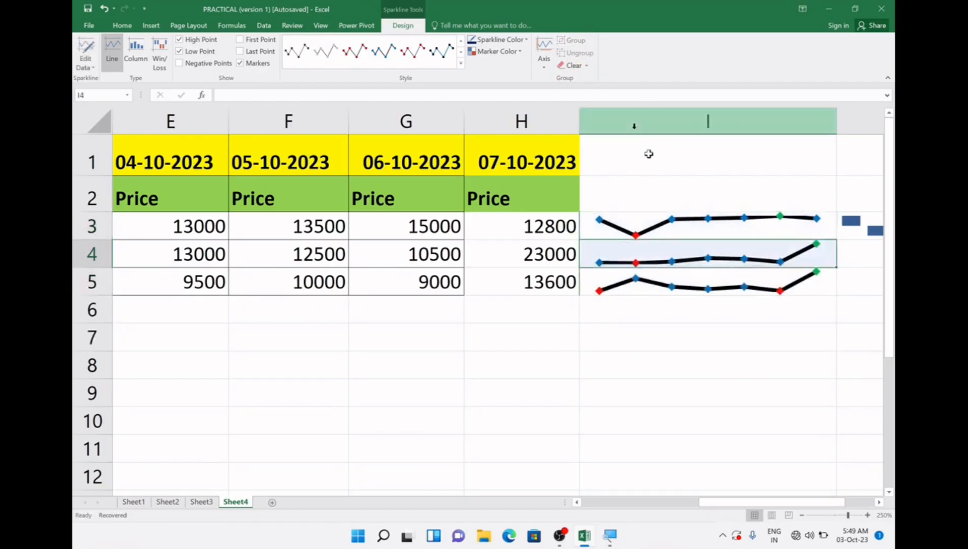
- Clear only the selected Realme sparkline from cell I5
click(584, 67)
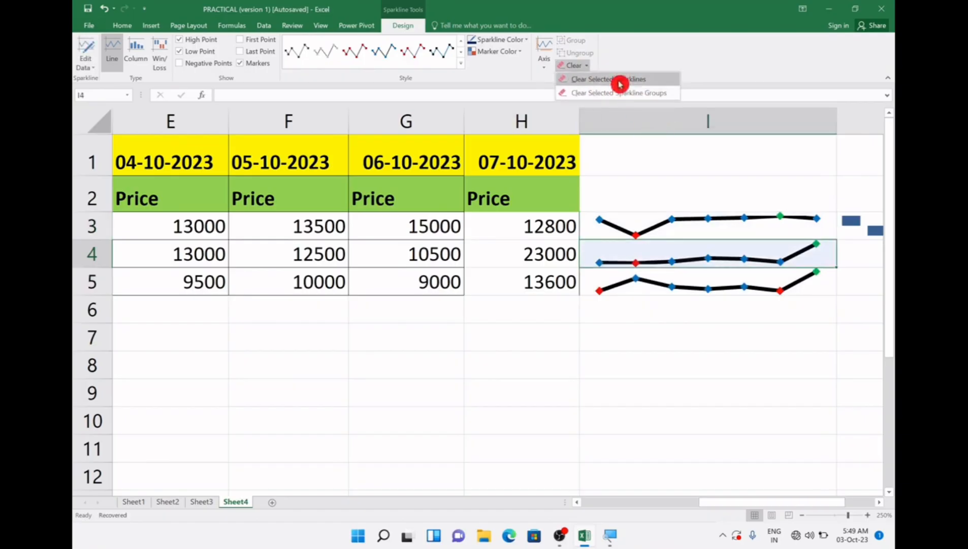
click(655, 266)
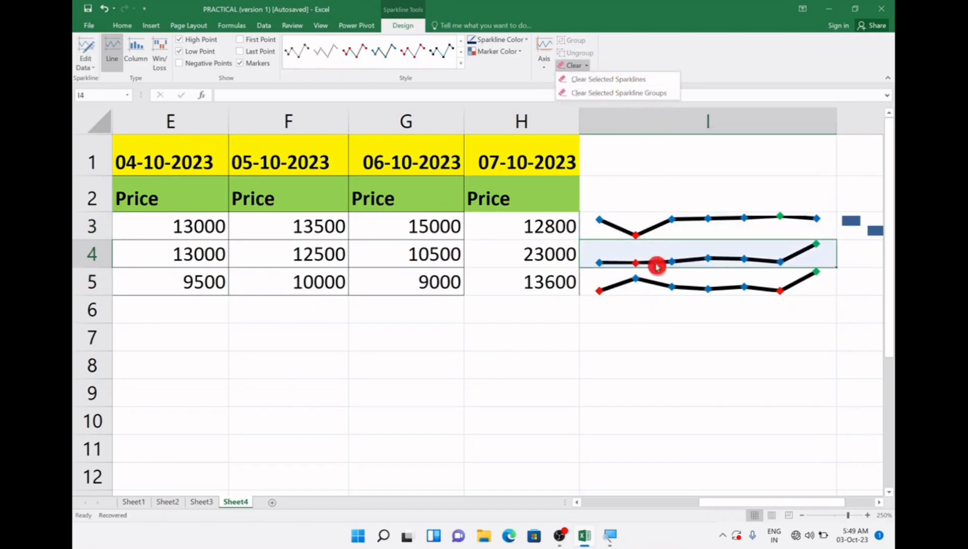
click(630, 283)
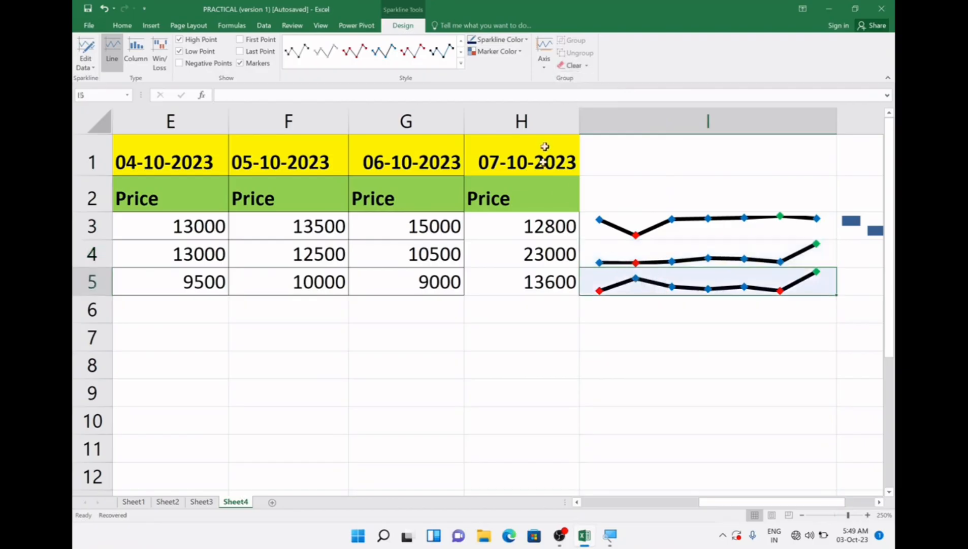
click(584, 64)
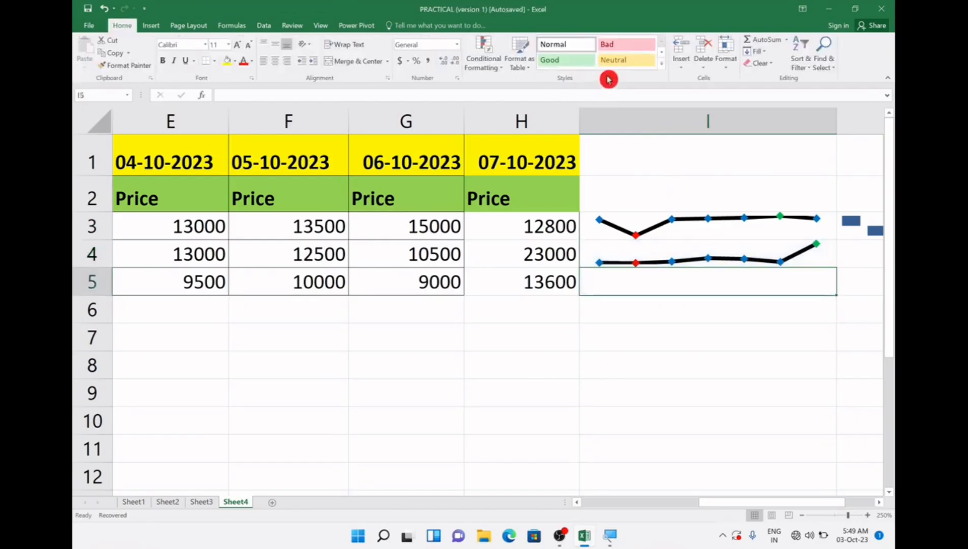
click(649, 264)
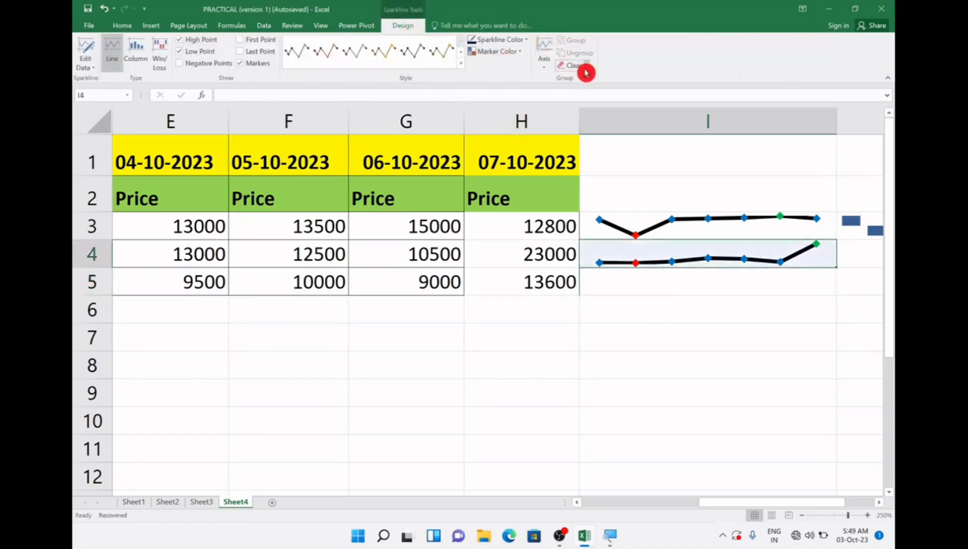
click(588, 68)
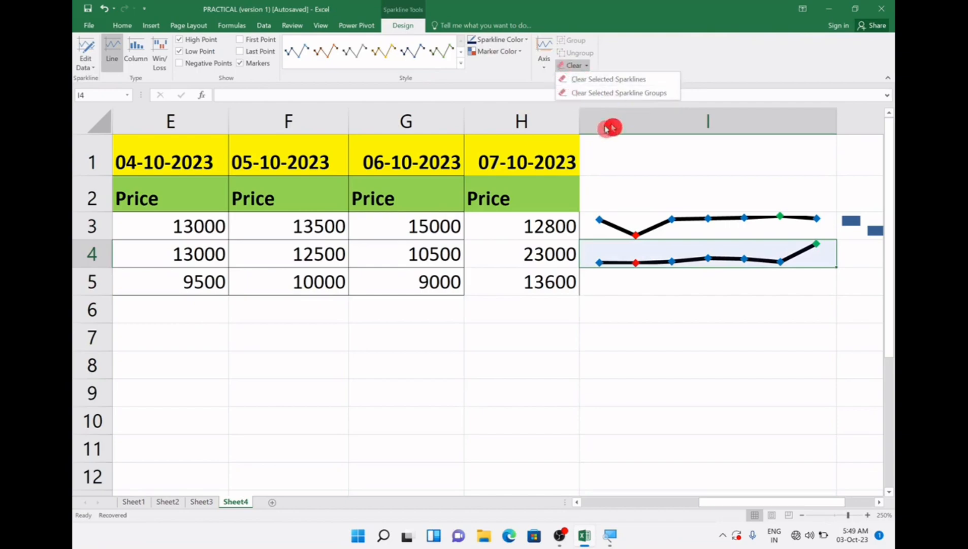
click(544, 70)
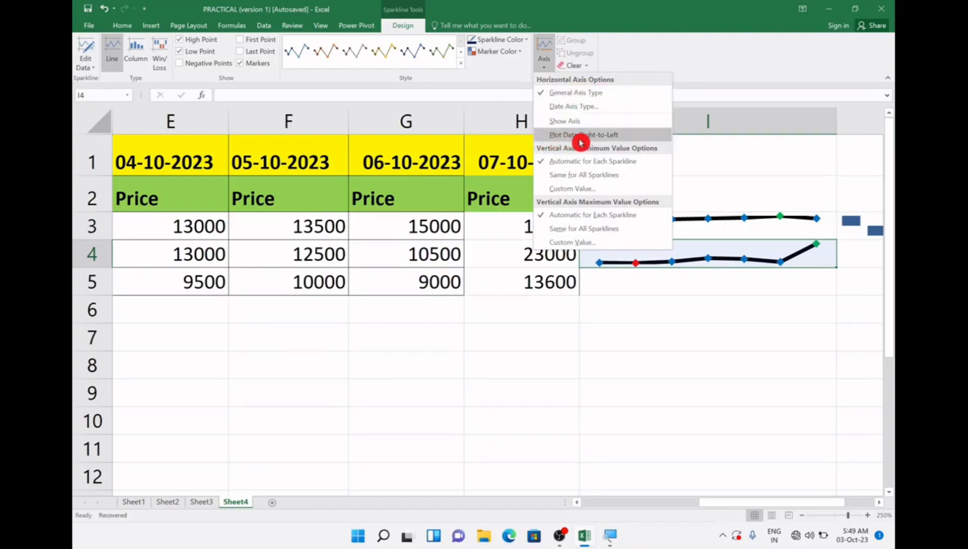
- Set the first-point marker colour of the Oppo sparkline in I3 to standard yellow
click(731, 222)
click(606, 219)
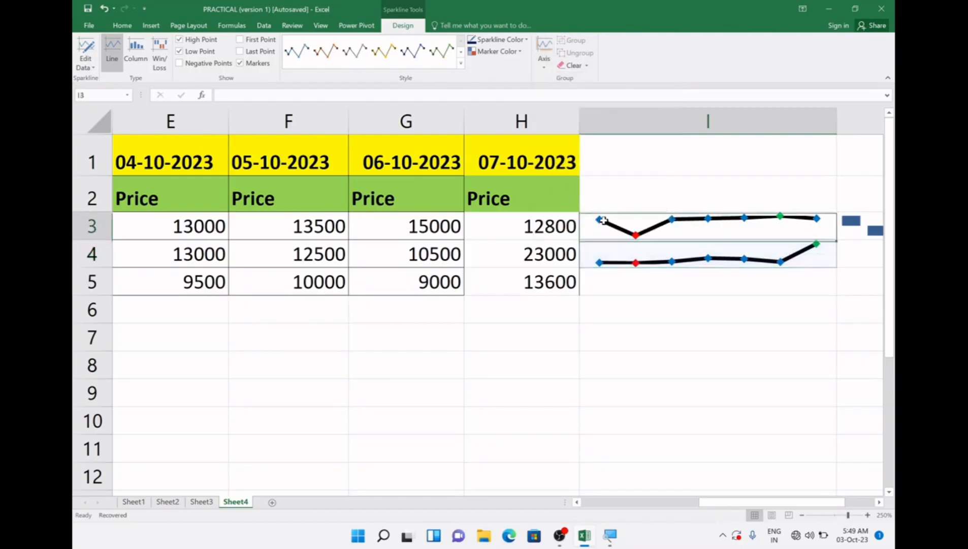
click(519, 51)
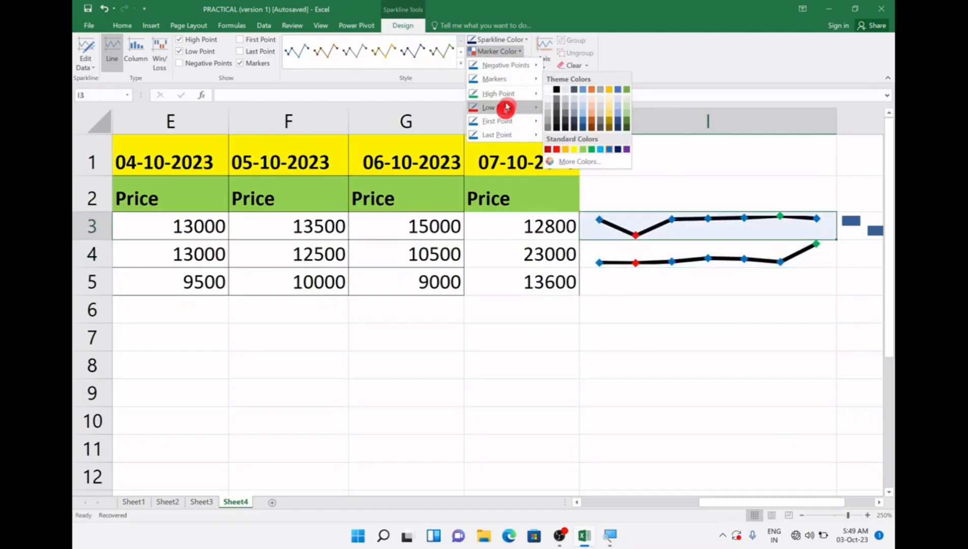
mouse_move(504, 143)
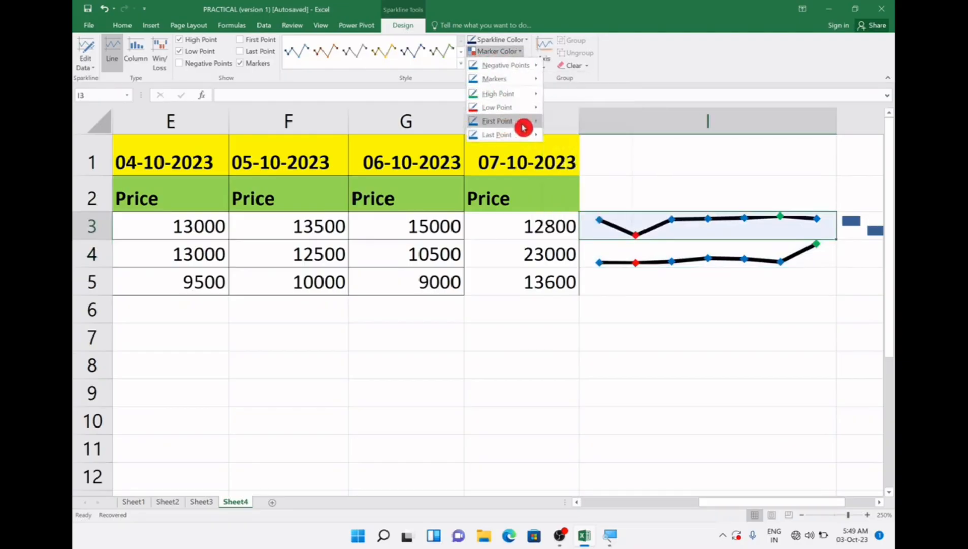
mouse_move(521, 122)
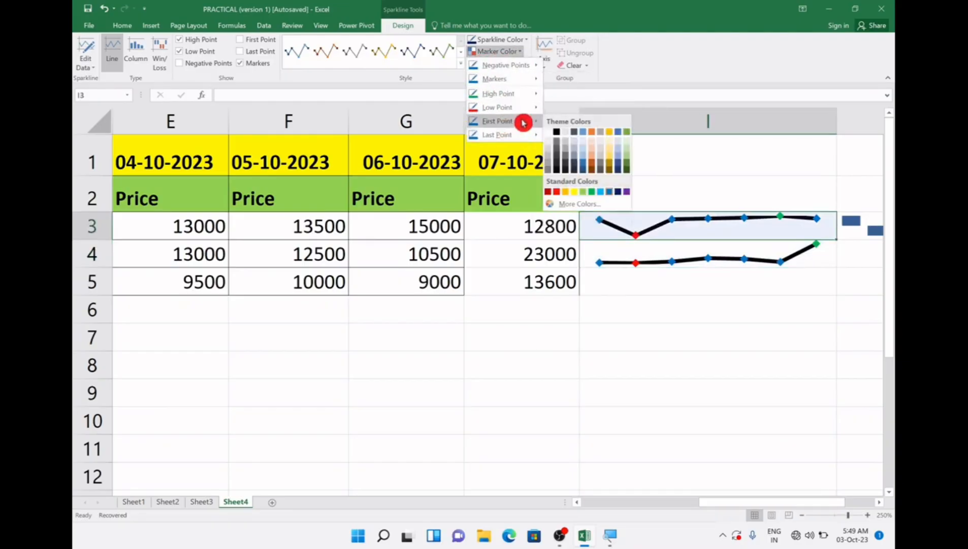
click(574, 191)
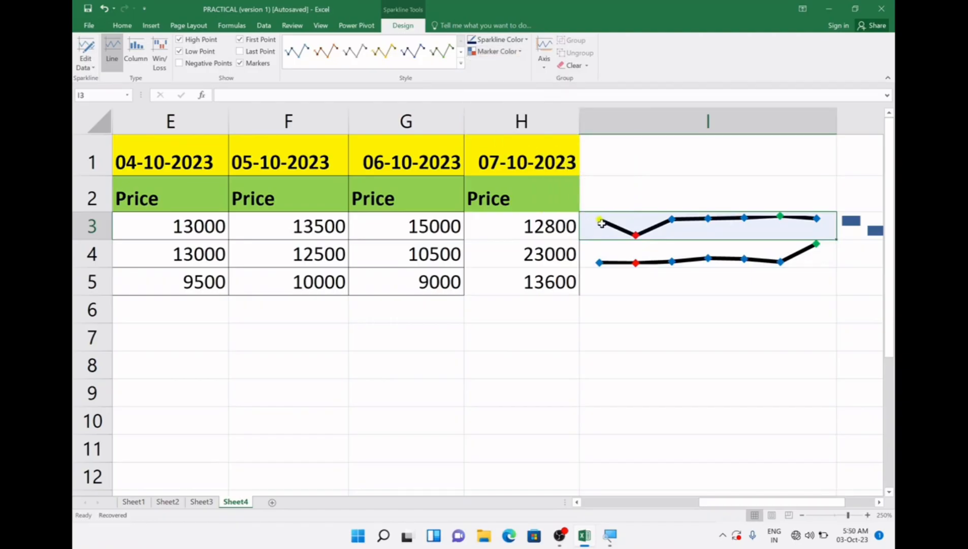
- Try plotting the Oppo sparkline's data right-to-left in I3 and switch that axis option back off
click(545, 69)
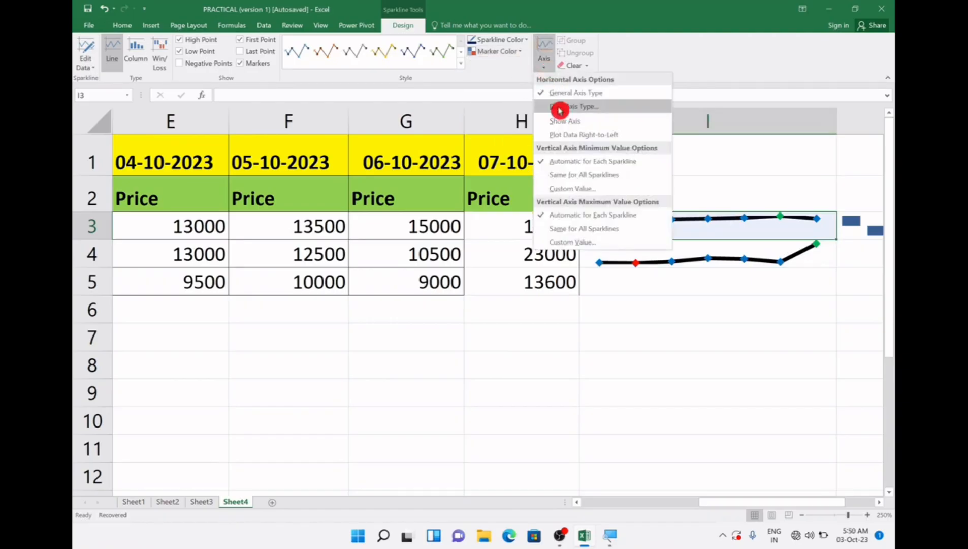
click(570, 135)
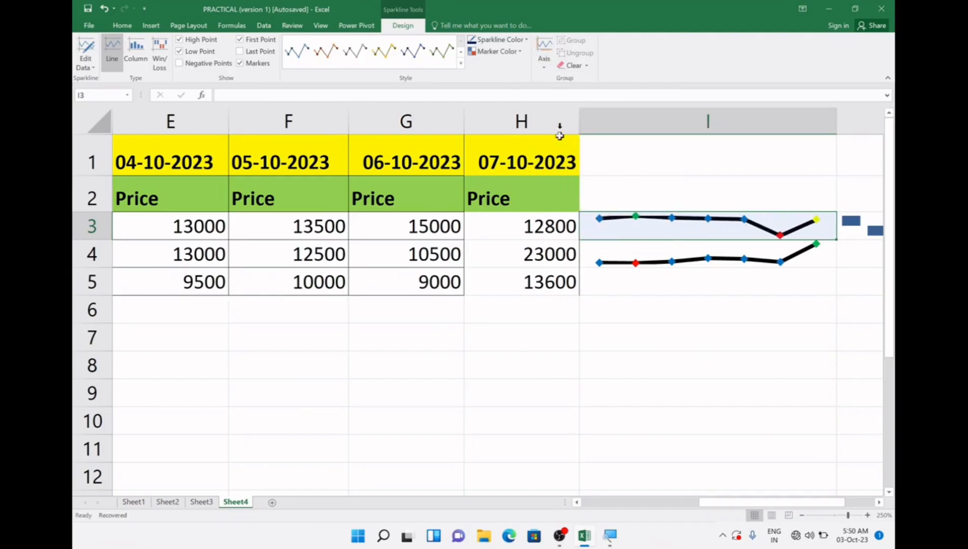
click(546, 70)
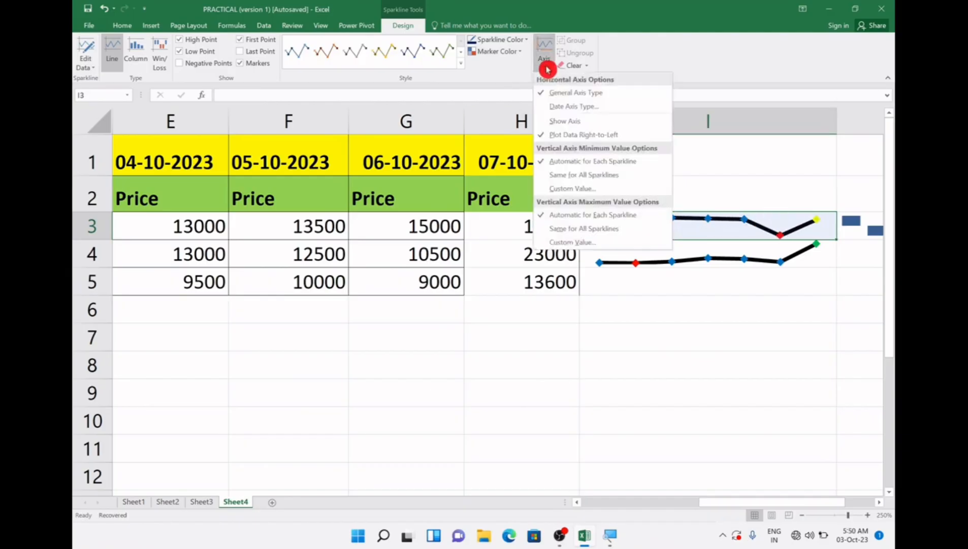
click(542, 135)
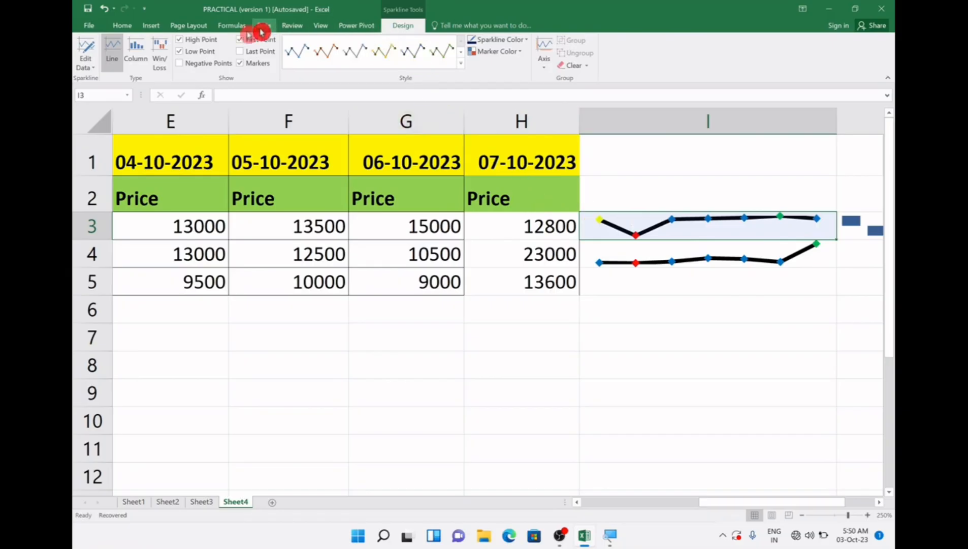
- Examine the whole mobile price table together with its sparklines in columns I and J
click(149, 26)
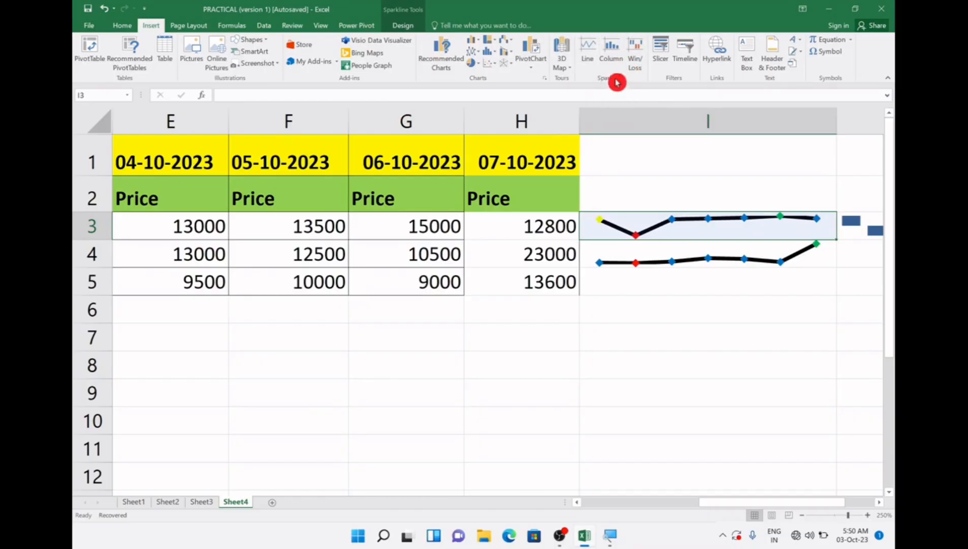
click(631, 260)
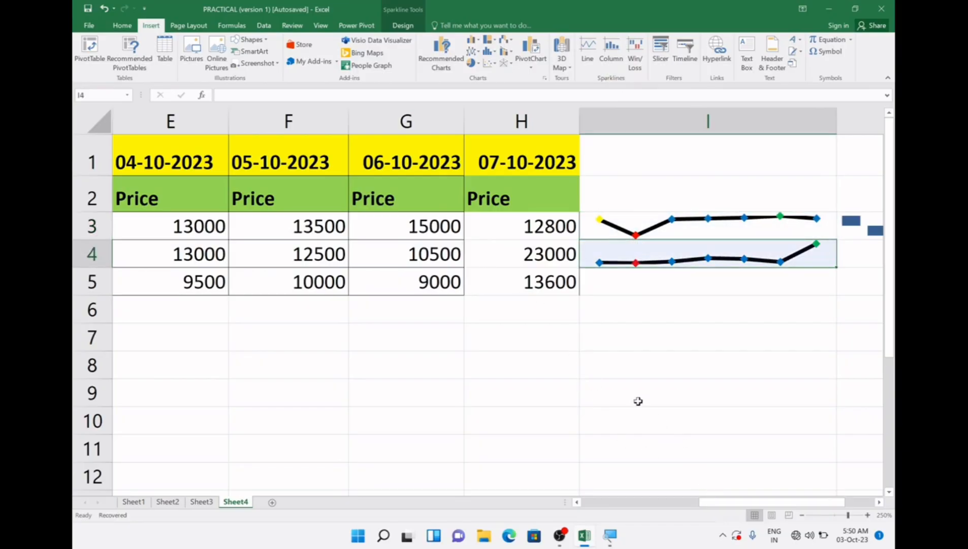
ctrl+scroll(635, 394, down, 4)
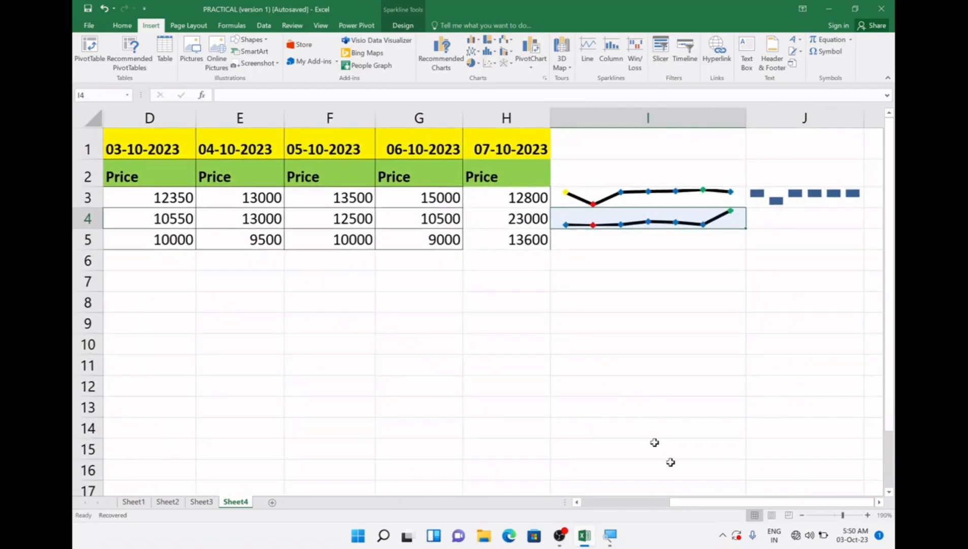
drag(687, 512, 642, 488)
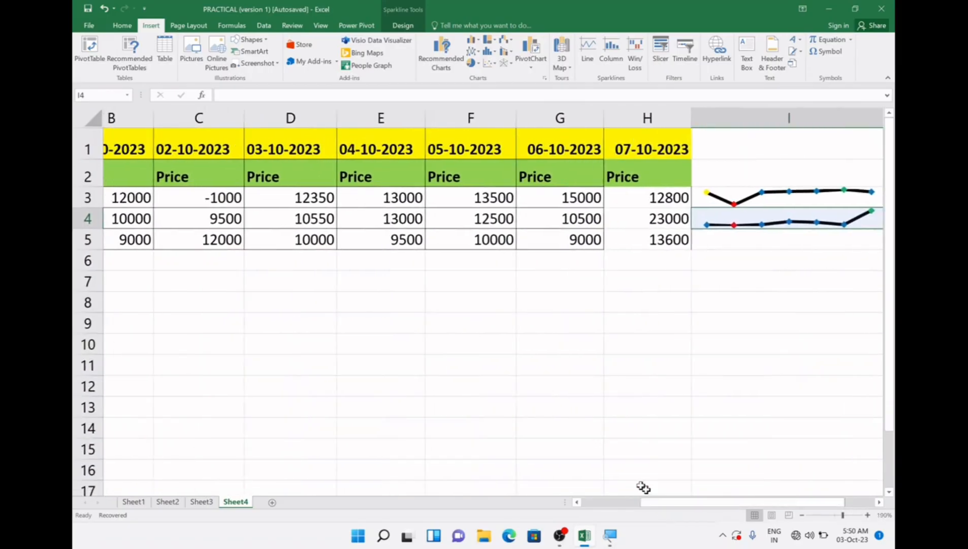
ctrl+scroll(494, 347, down, 3)
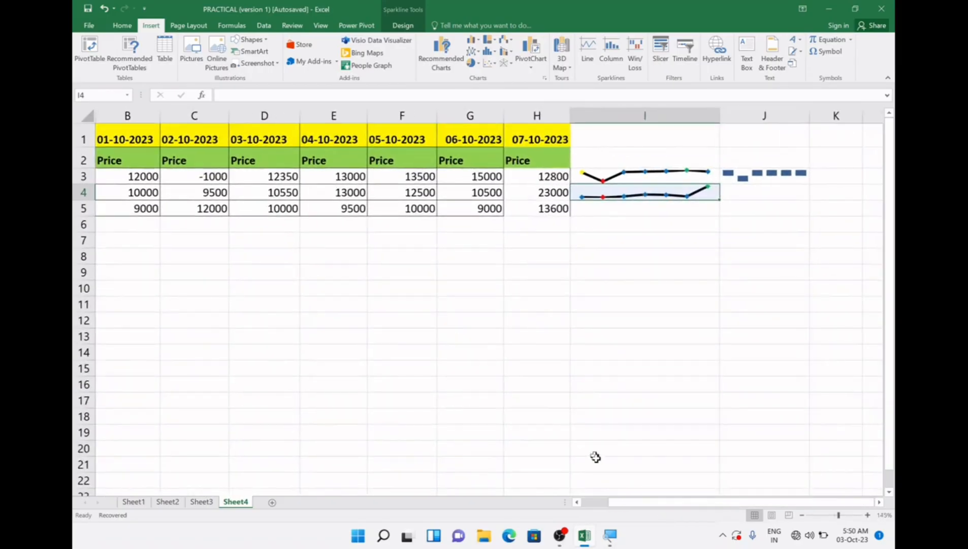
click(620, 504)
ctrl+scroll(601, 469, down, 3)
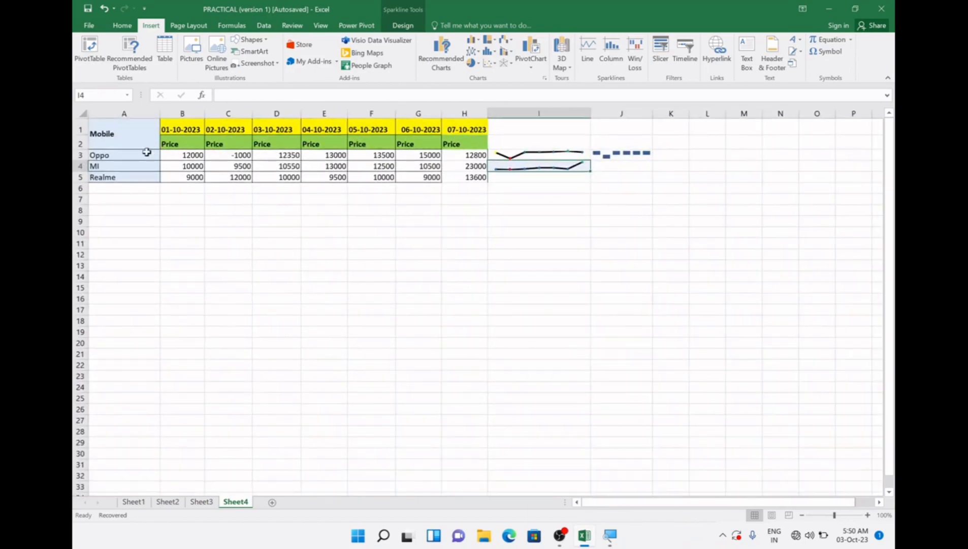
drag(112, 156, 144, 171)
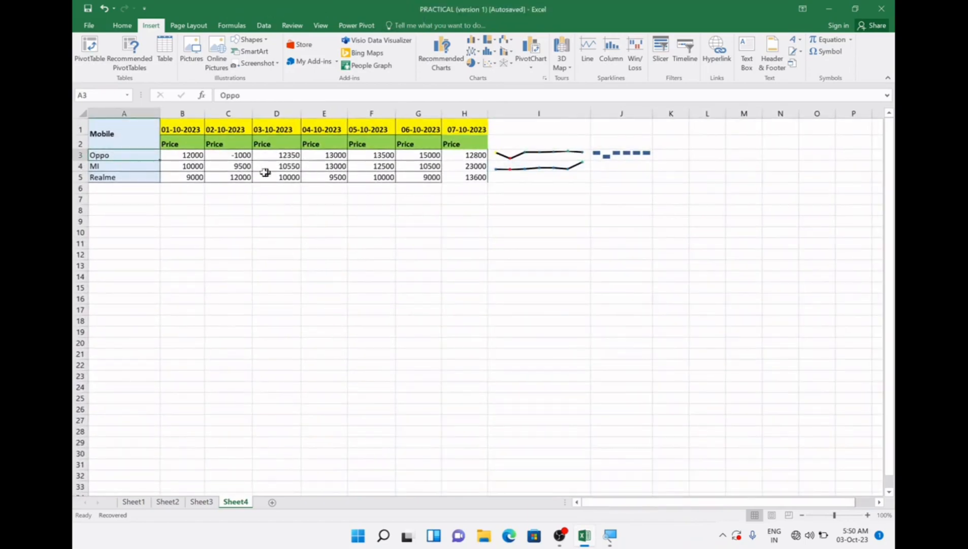
ctrl+scroll(239, 169, up, 3)
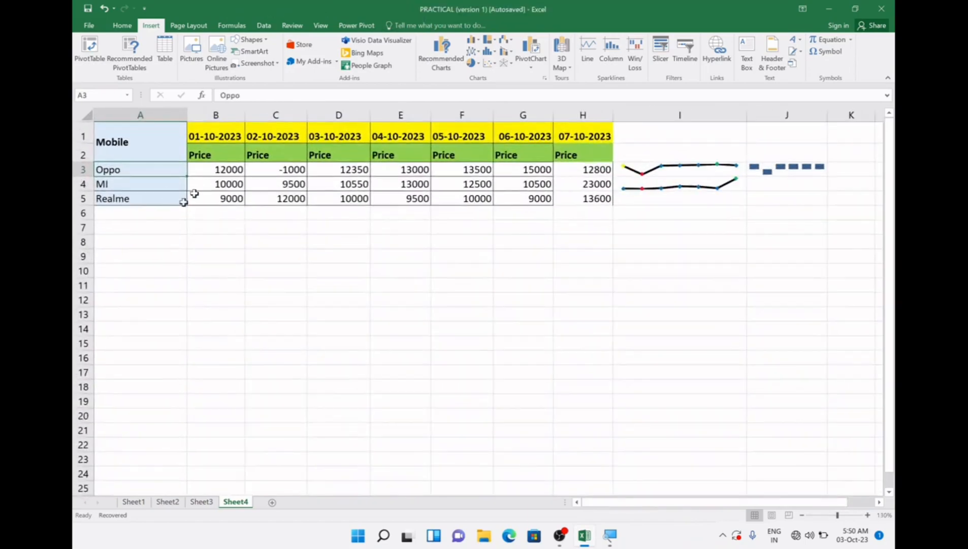